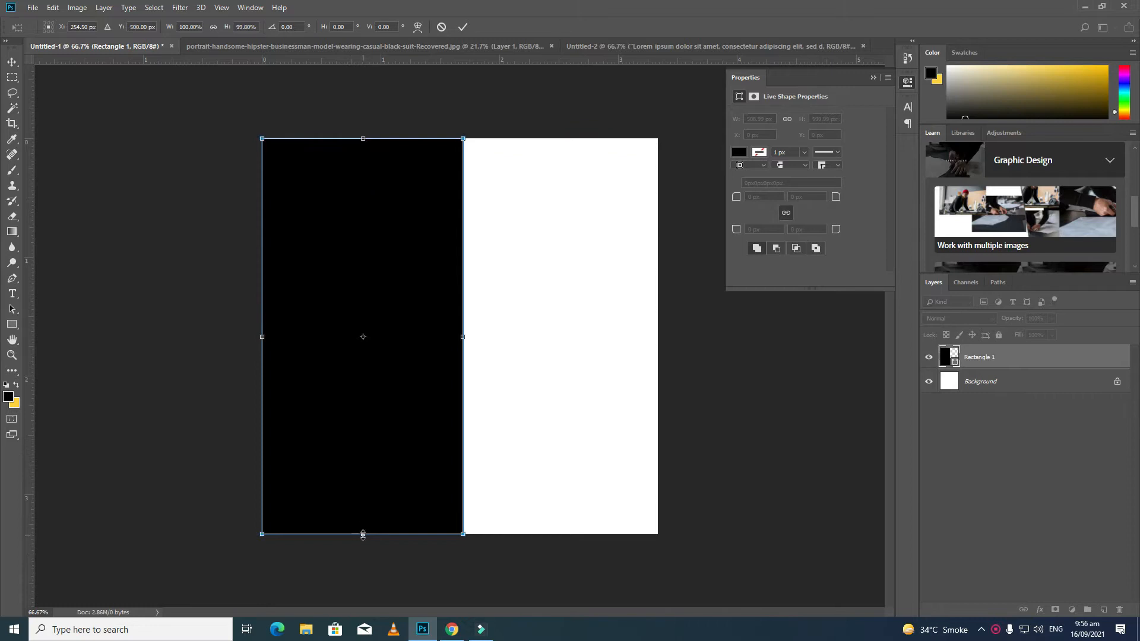
Step: Widen the black rectangle to about 119% horizontally from the canvas's left edge and apply the transform
left_click_drag(265, 338, 263, 337)
left_click_drag(465, 336, 504, 331)
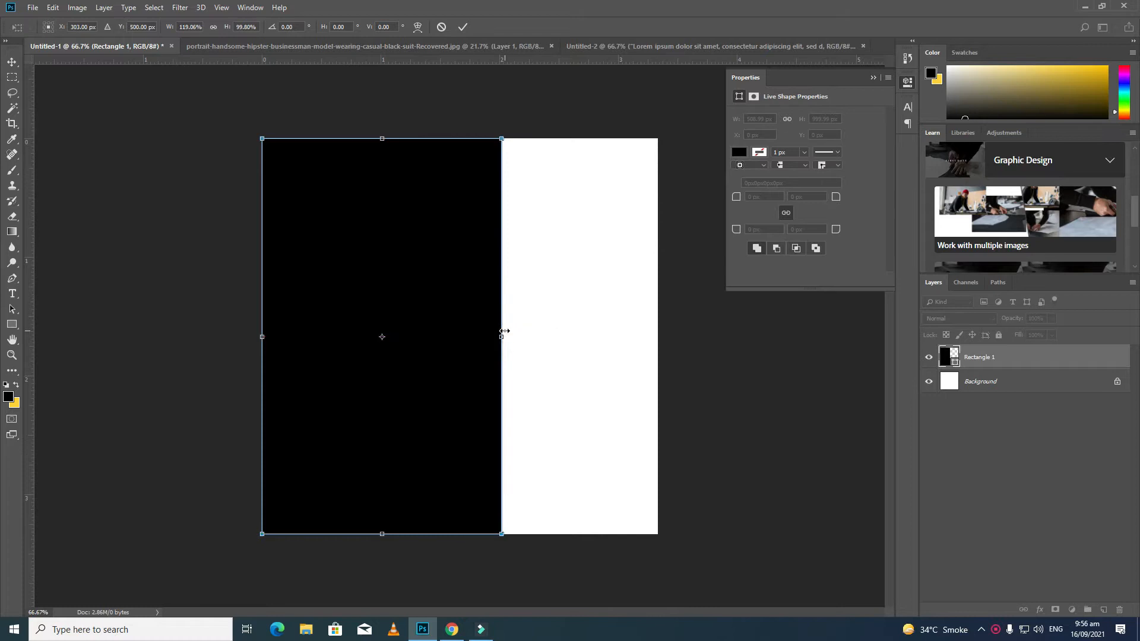
key("v")
key("Return")
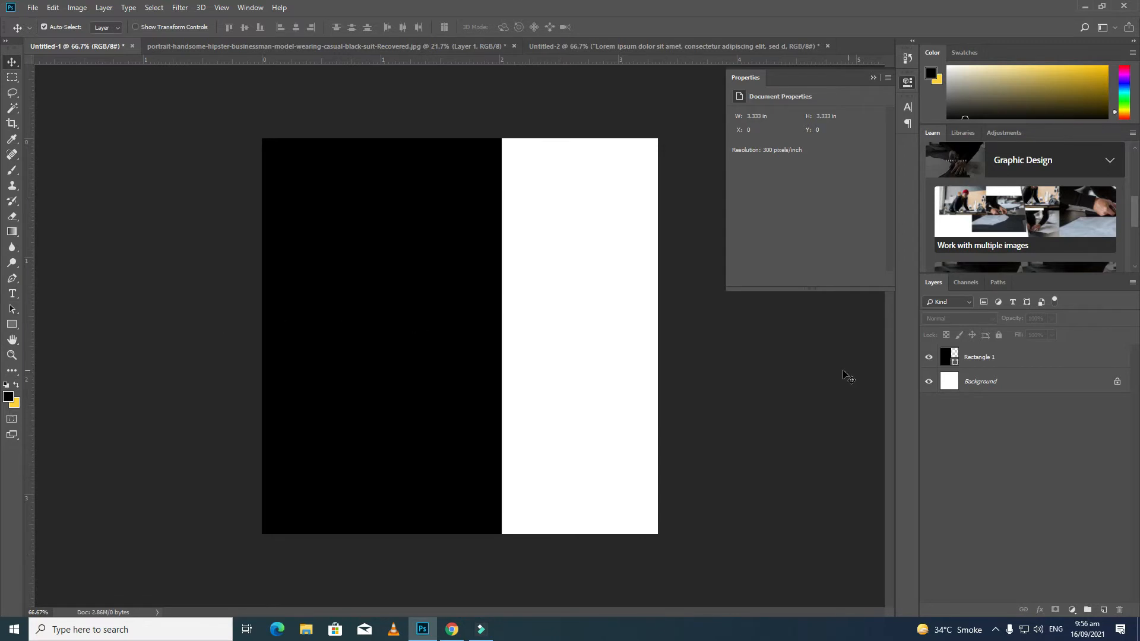
left_click(929, 356)
key("p")
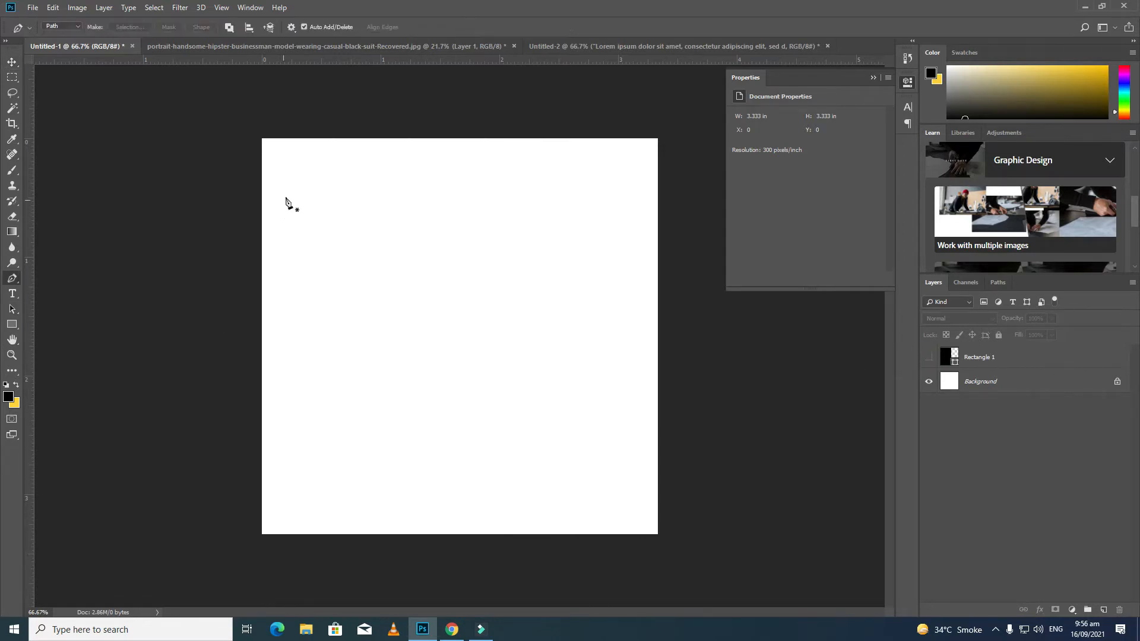
left_click_drag(476, 60, 498, 321)
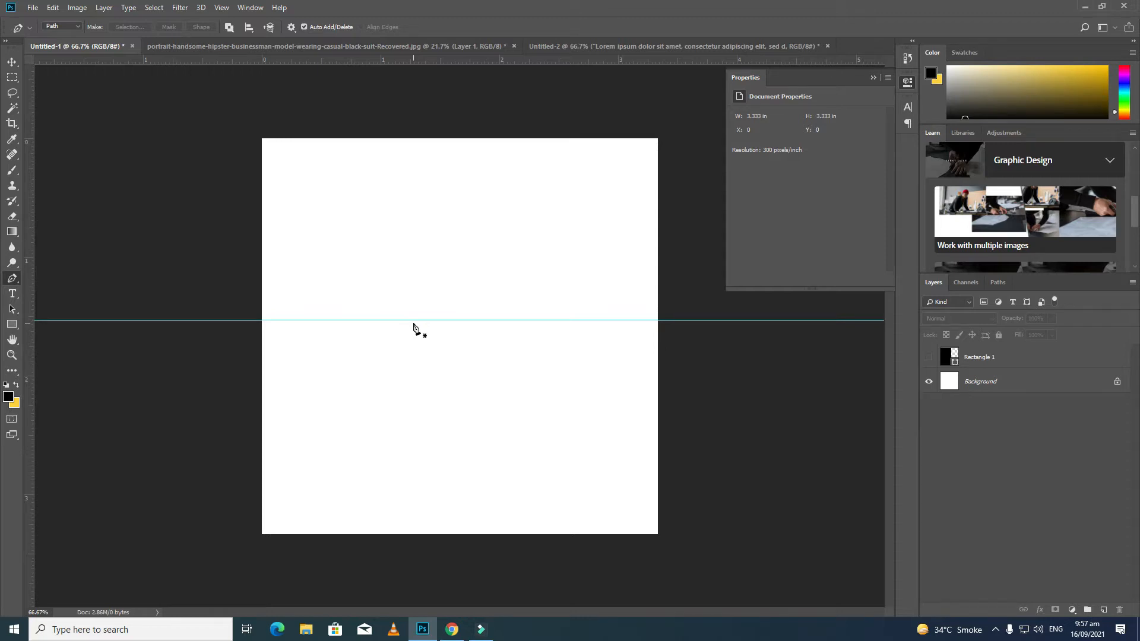
key("v")
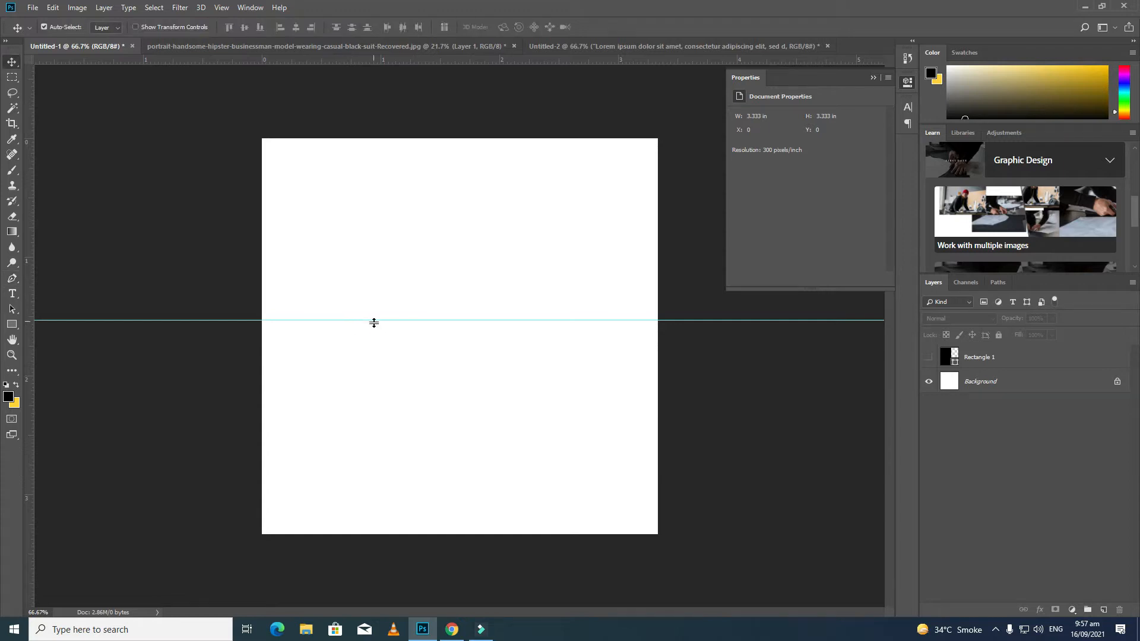
left_click_drag(375, 321, 376, 361)
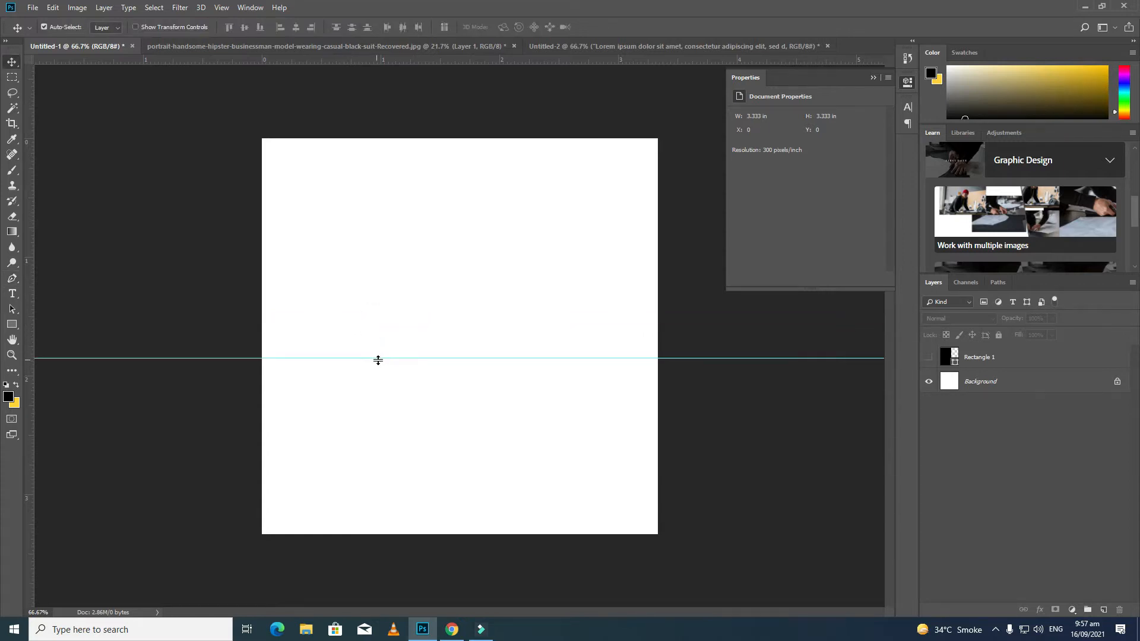
left_click_drag(38, 409, 452, 412)
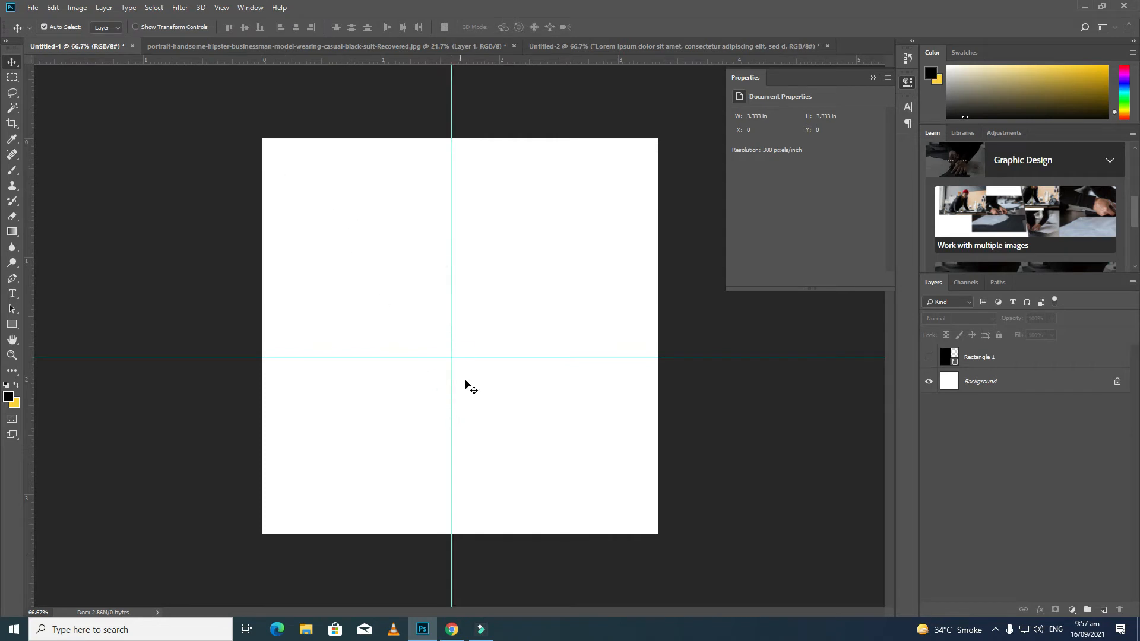
left_click_drag(451, 358, 475, 13)
left_click_drag(452, 283, 30, 288)
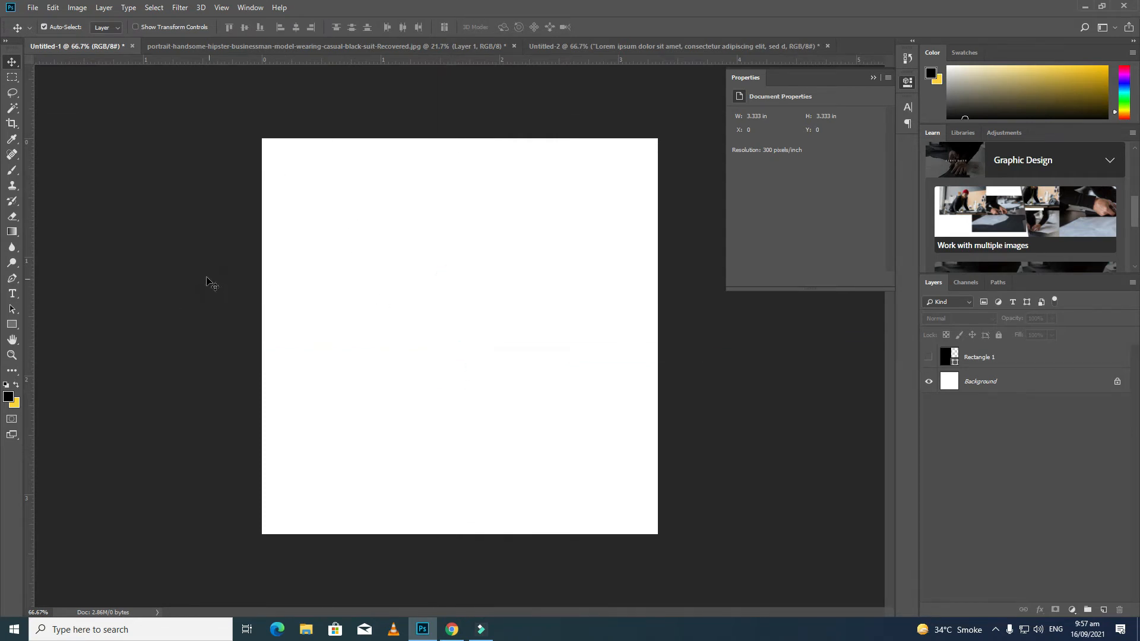
Step: Draw a pen path from the canvas's top-left corner down the left edge, through a low V point, to the visible rectangle's right edge
key("p")
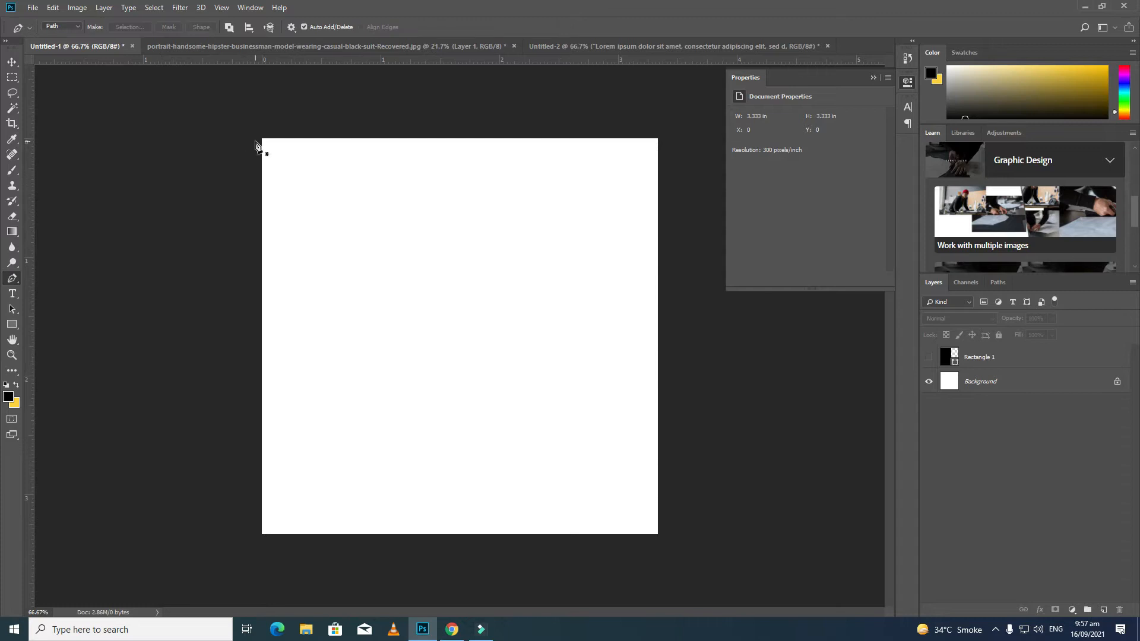
left_click(262, 139)
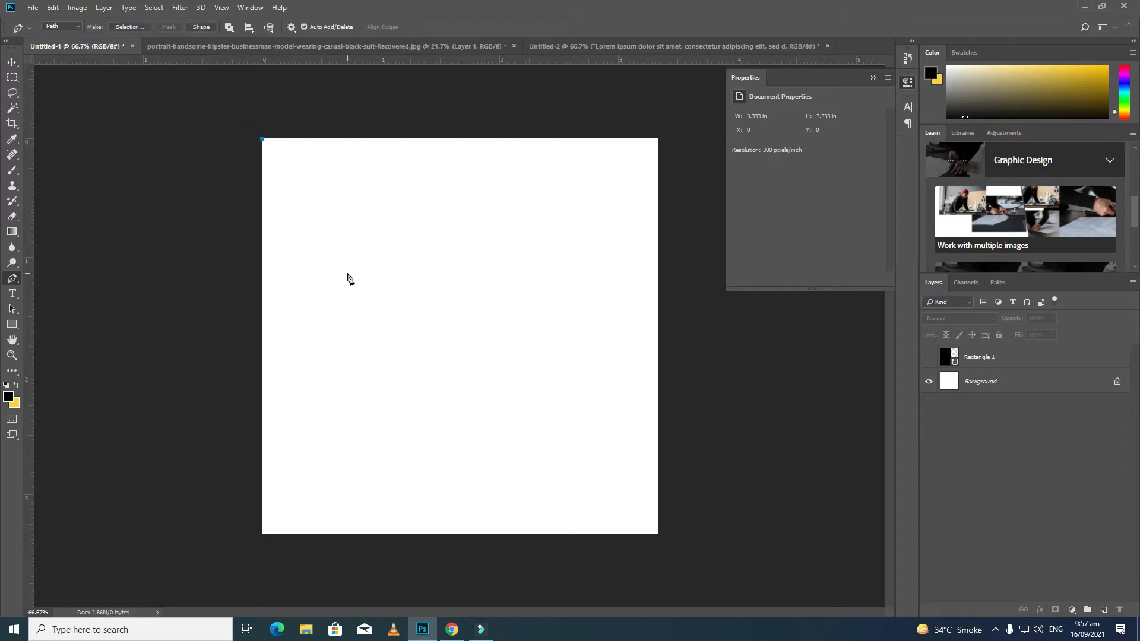
left_click(262, 356)
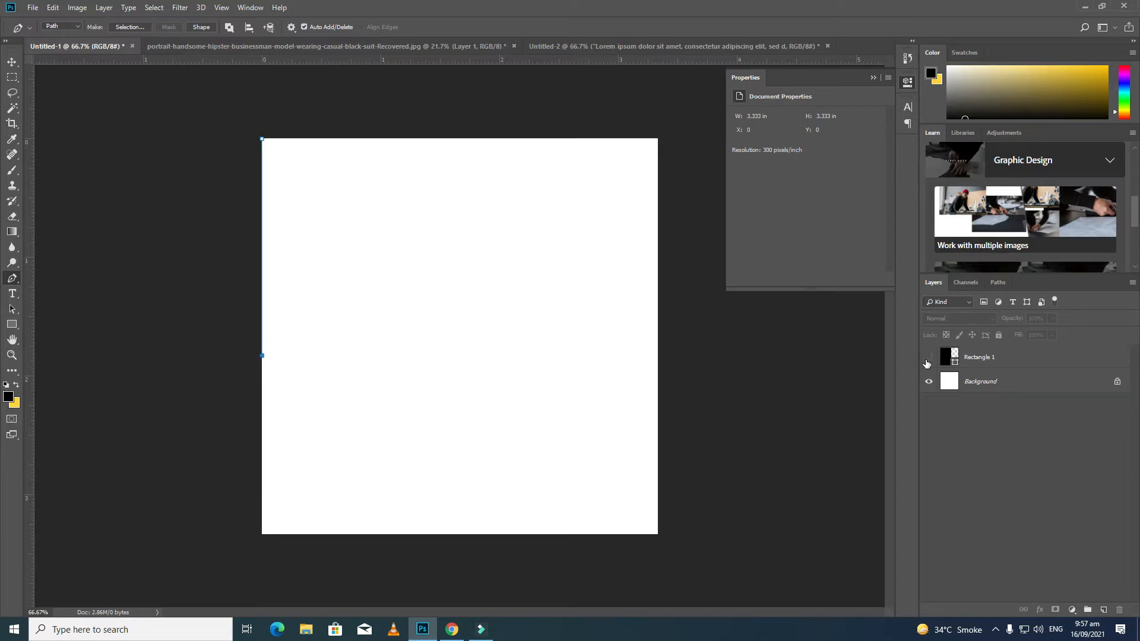
left_click(928, 359)
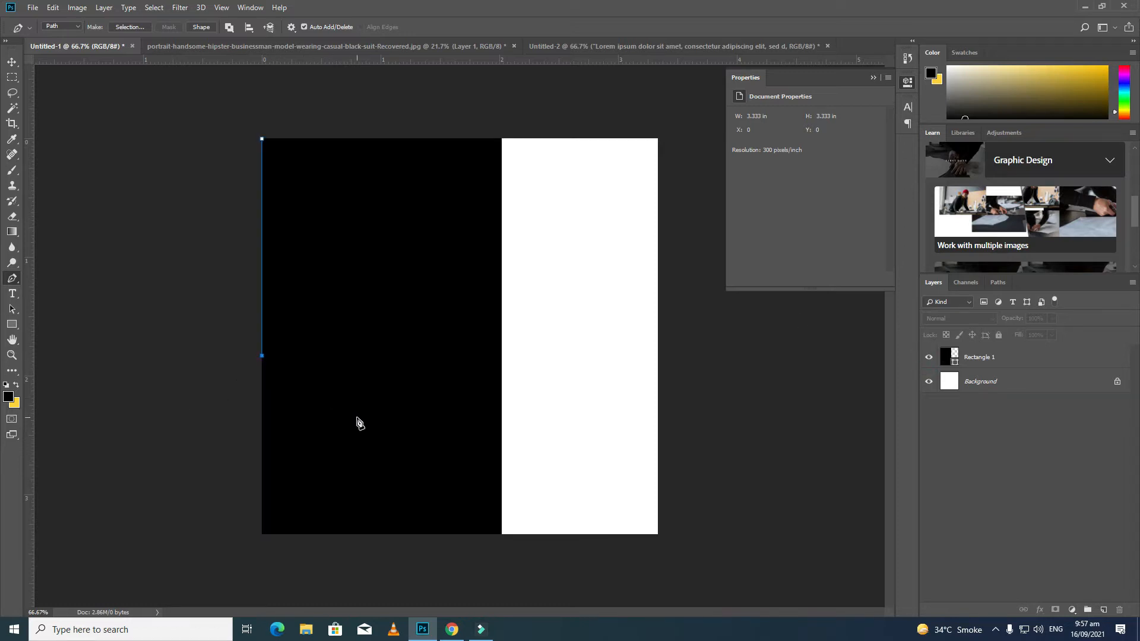
left_click(367, 433)
left_click(501, 343)
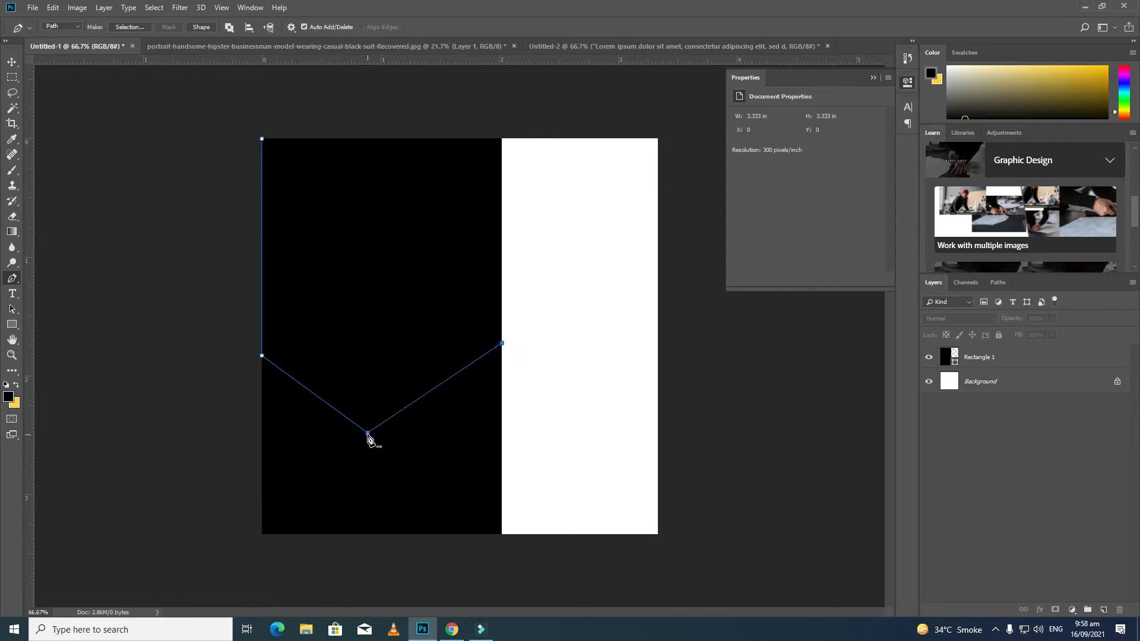
Step: Lower the path's middle anchor to deepen the V near the rectangle's horizontal center
mouse_move(368, 438)
left_mouse_down()
mouse_move(375, 409)
mouse_move(377, 426)
left_mouse_up()
key("z")
key("ctrl+z")
key("p")
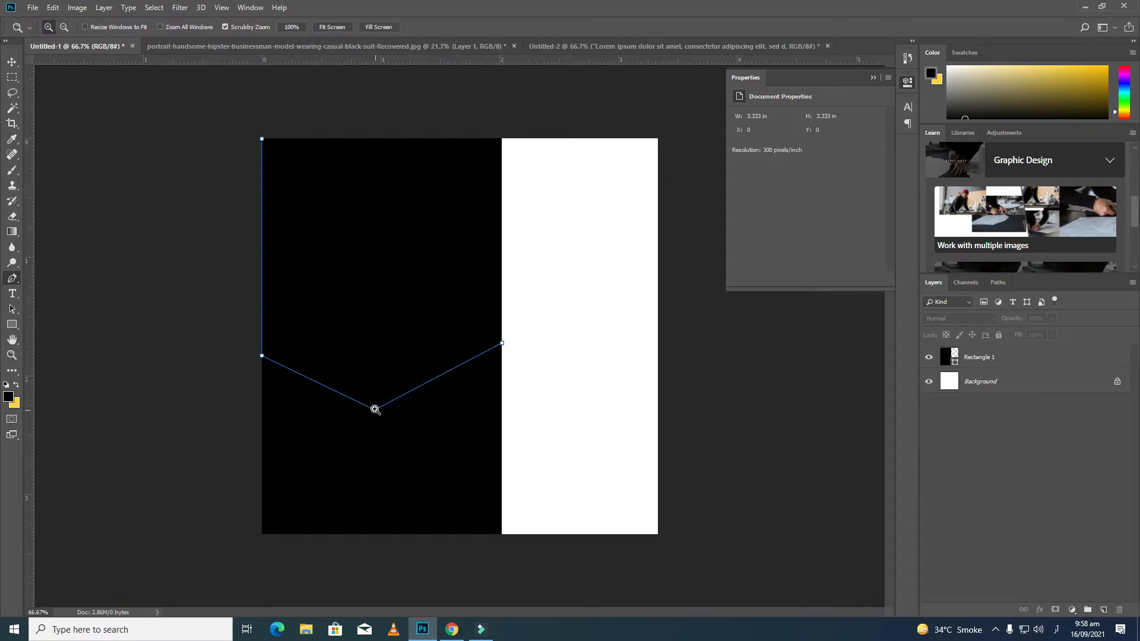
left_click_drag(376, 411, 381, 471)
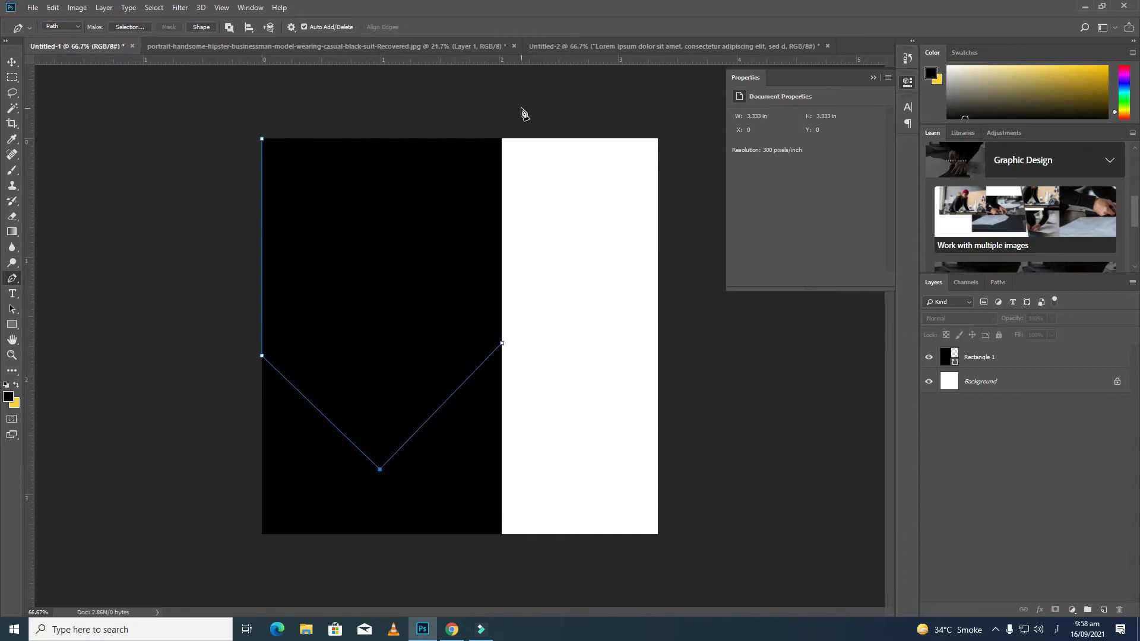
Step: Continue the path up the rectangle's right edge, close it above the canvas, and convert it to a selection
left_click(502, 139)
left_click(495, 102)
left_click(324, 121)
left_click(254, 117)
left_click(262, 139)
key("ctrl+Return")
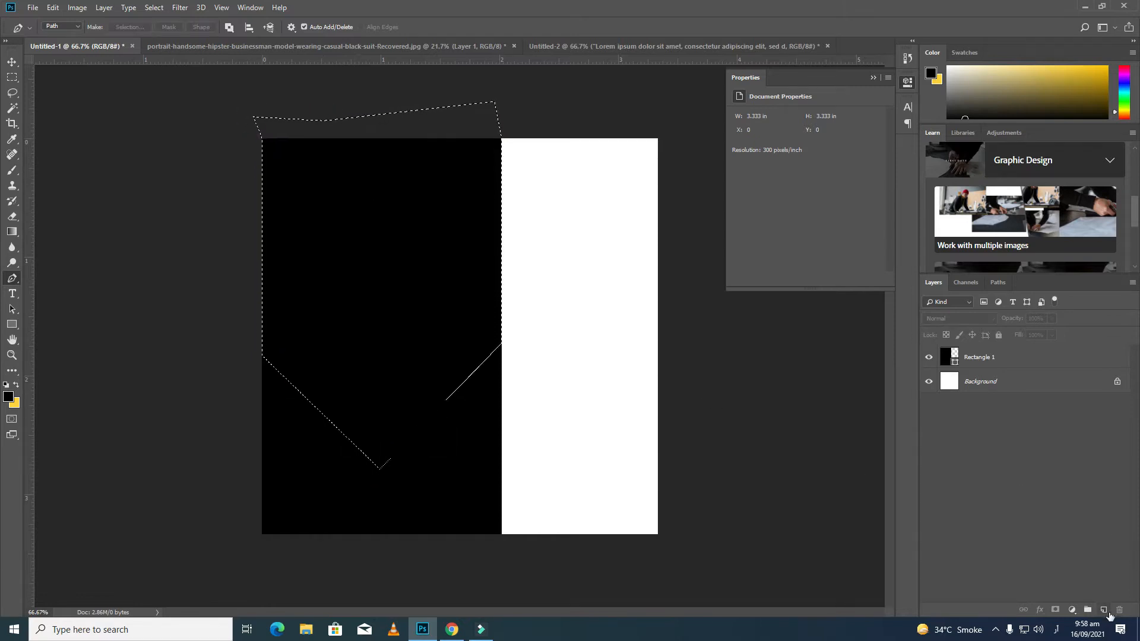
Step: Fill the pointed selection with white on a new layer and deselect it
left_click(1100, 610)
key("ctrl+BackSpace")
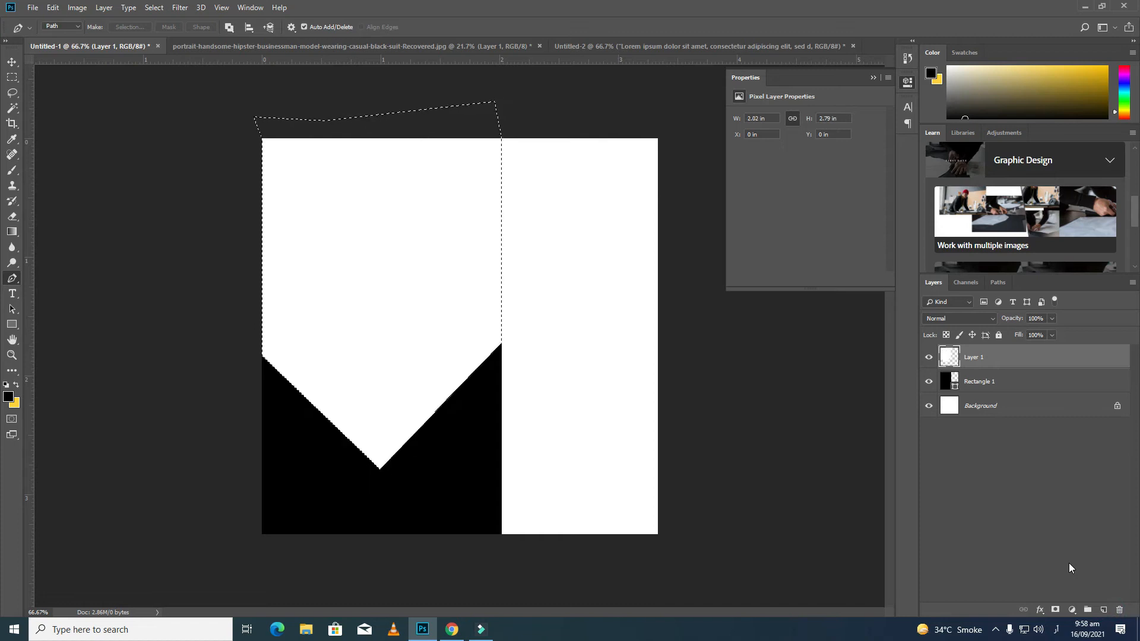
left_click(873, 77)
left_click(12, 62)
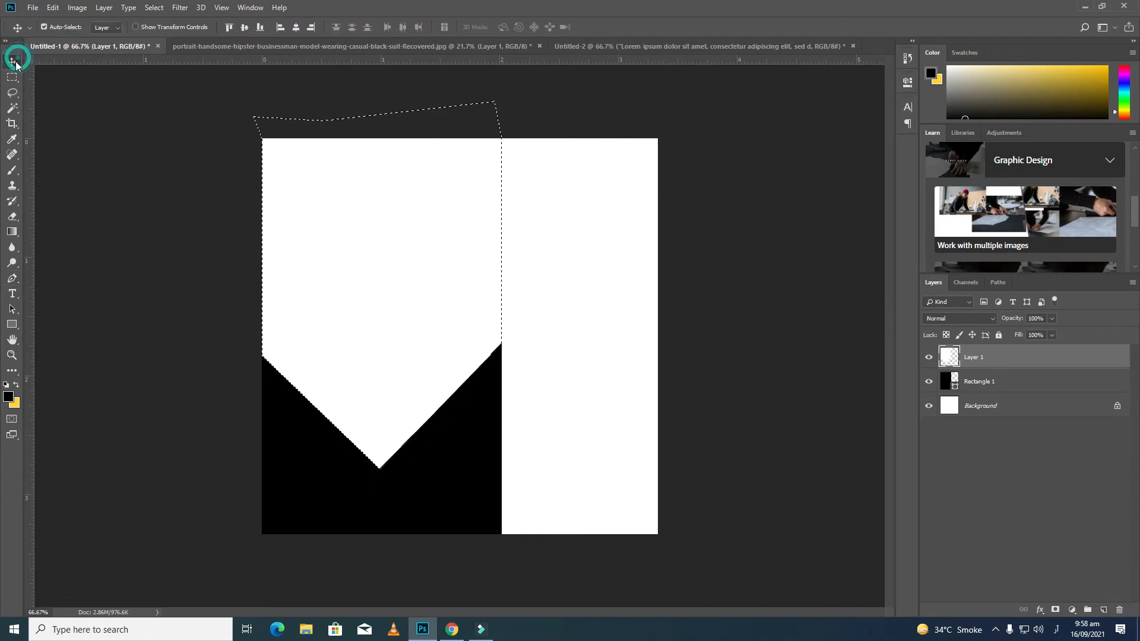
key("ctrl+d")
Step: Move the white pointed shape upward and refine it with Free Transform, placing its tip about three quarters down the canvas
key("shift+Up")
key("shift+Up")
key("shift+Up")
key("shift+Up")
key("shift+Up")
key("shift+Up")
key("shift+Up")
key("shift+Up")
key("shift+Up")
key("shift+Up")
key("shift+Up")
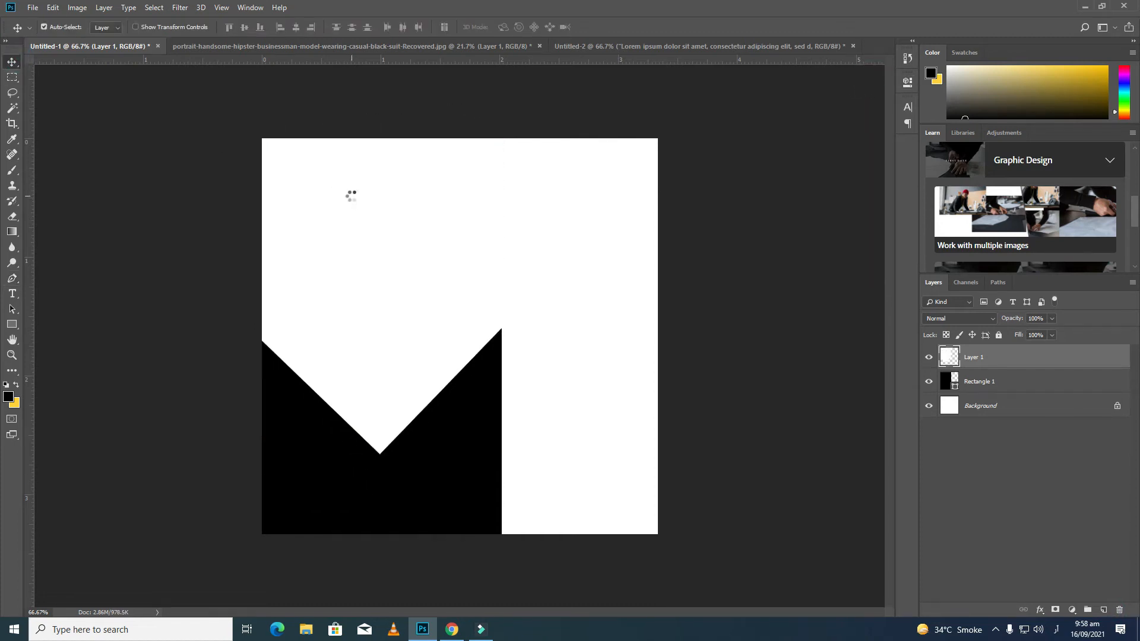
key("ctrl+t")
left_click_drag(407, 424, 379, 433)
key("Return")
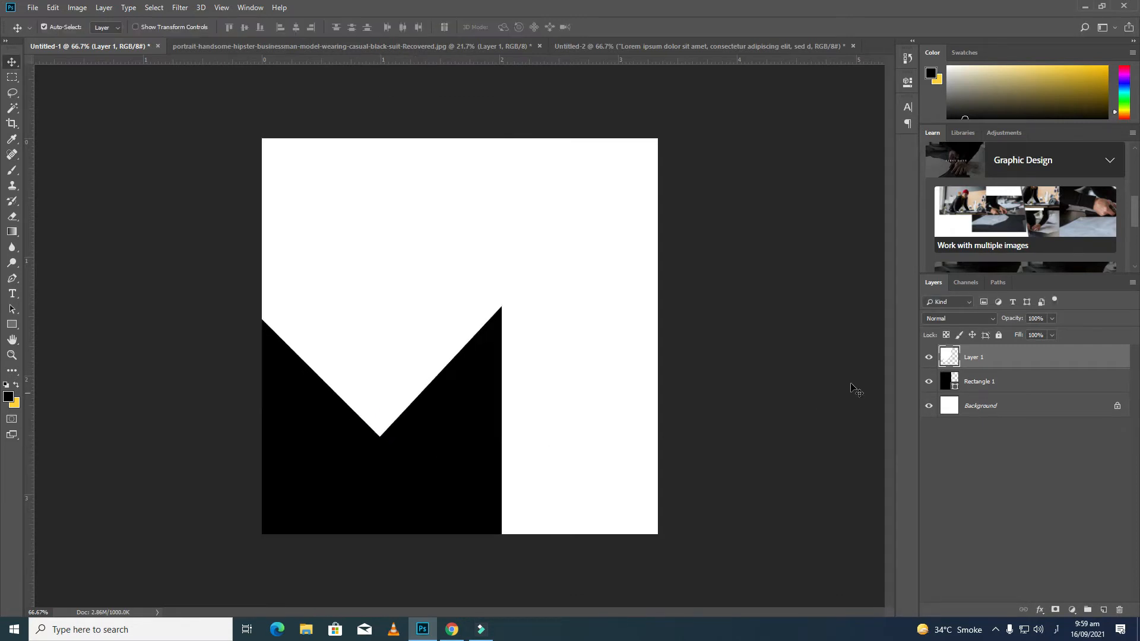
Step: Bring the businessman photo from its open document into Untitled-1 and clip it to the white pointed shape
left_click(266, 46)
left_click_drag(483, 364, 404, 291)
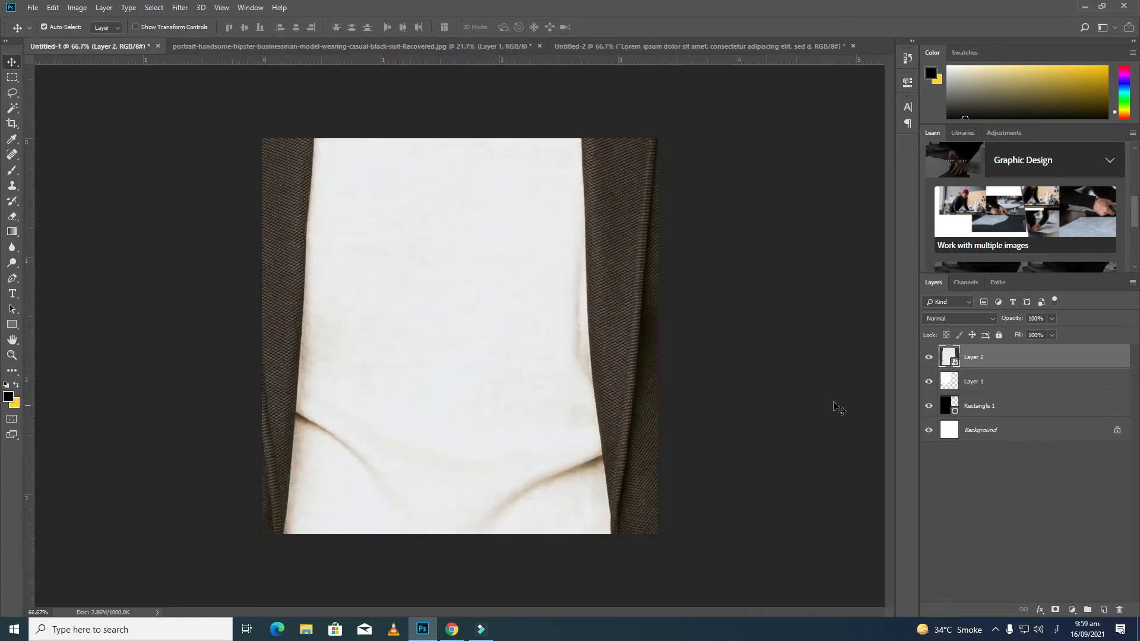
left_click(969, 364, "alt")
Step: Scale the clipped photo down to about 13% with Free Transform so the whole man fits over the pointed shape
key("ctrl+t")
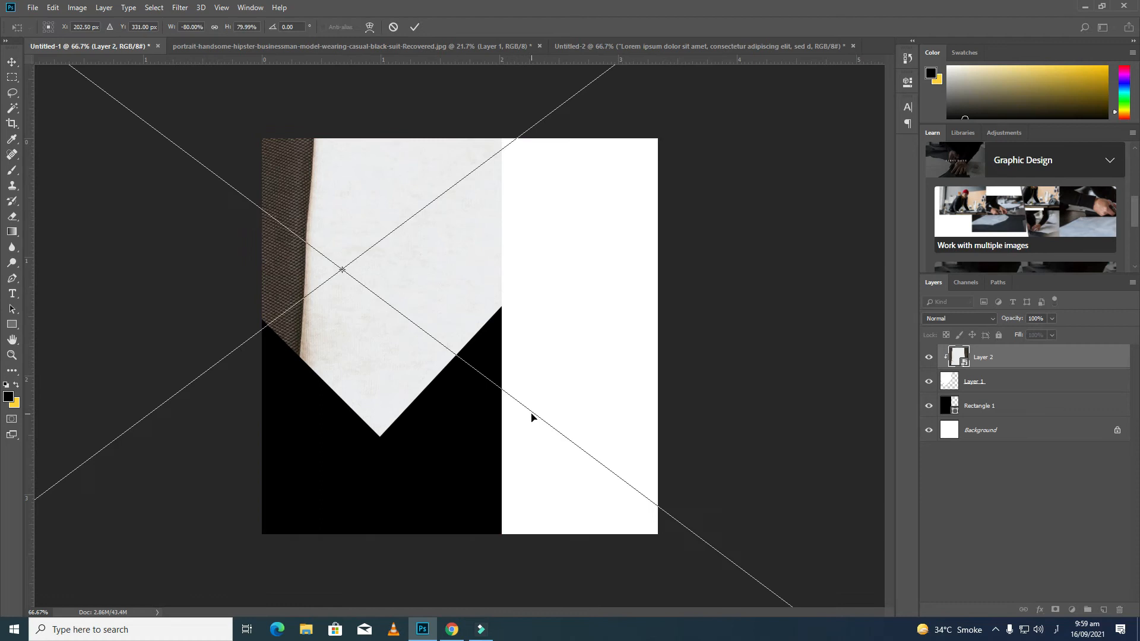
right_click(495, 404)
left_click(521, 408)
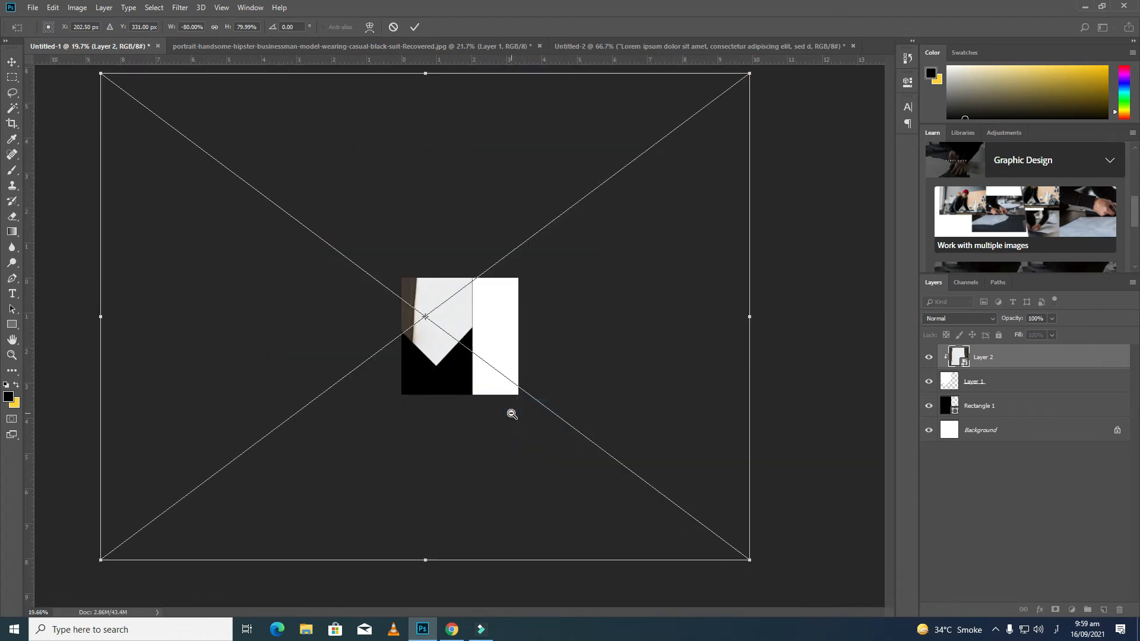
left_click_drag(751, 561, 479, 356)
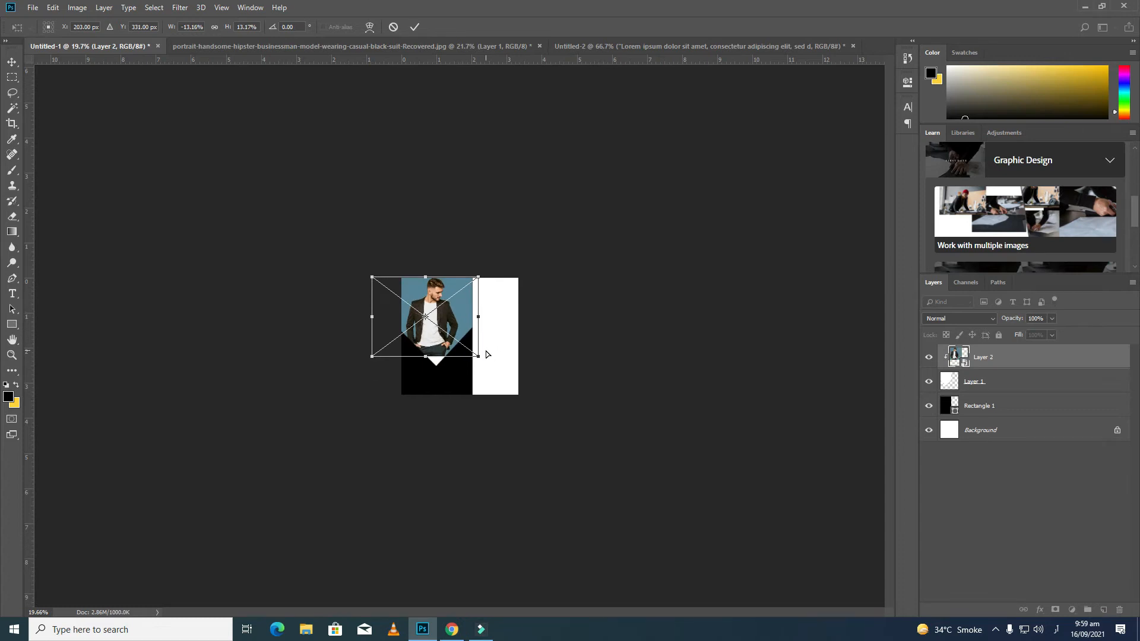
Step: Enlarge the photo to about 14.5%, position it to fill the pointed shape down to its tip, and apply the transform
left_click(455, 343)
left_click(445, 340)
left_click(432, 337)
left_click(431, 337)
right_click(431, 338)
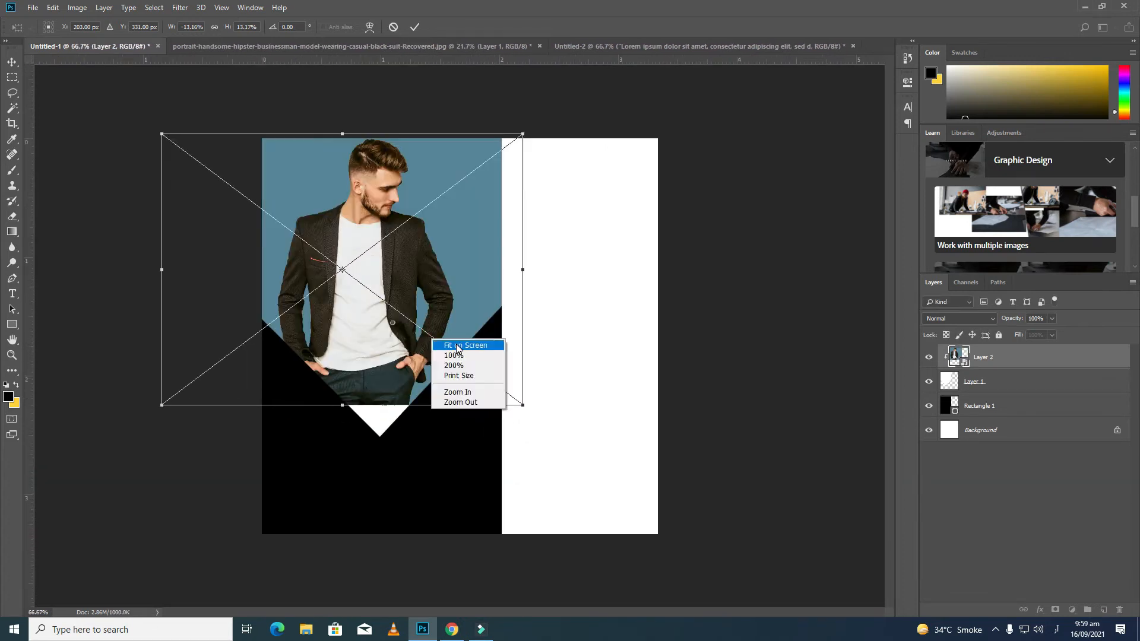
left_click(457, 344)
left_click_drag(365, 346, 387, 352)
left_click_drag(564, 431, 618, 449)
left_click_drag(406, 392, 401, 392)
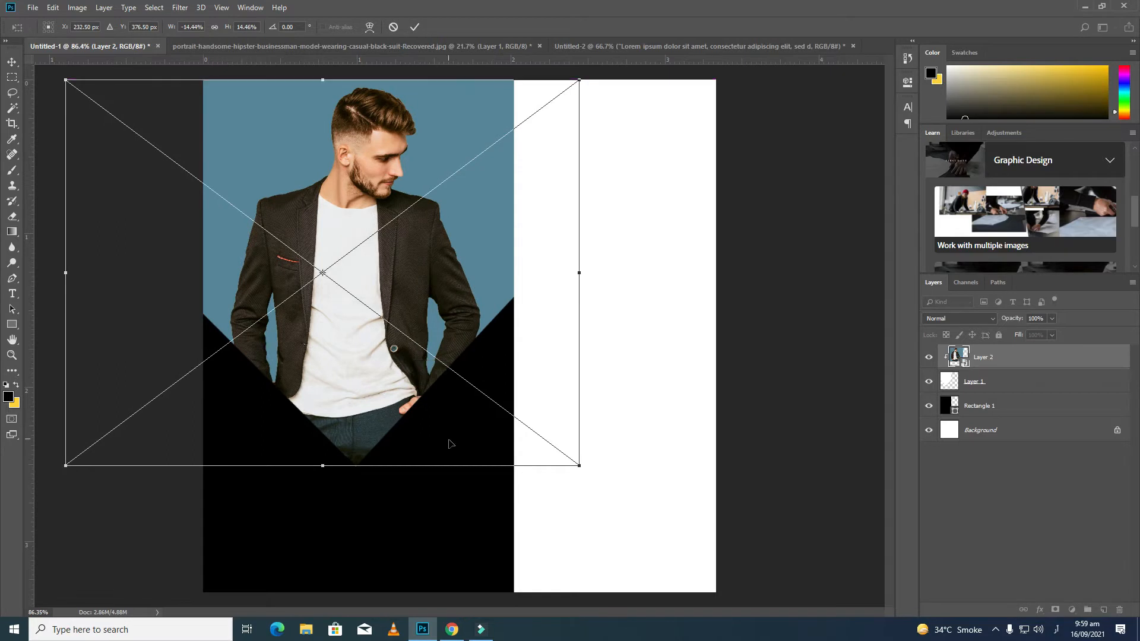
key("Return")
Step: Recolor the black rectangle dark blue by sampling the photo's backdrop and choosing a deeper shade, then deselect the layer
left_click(415, 478)
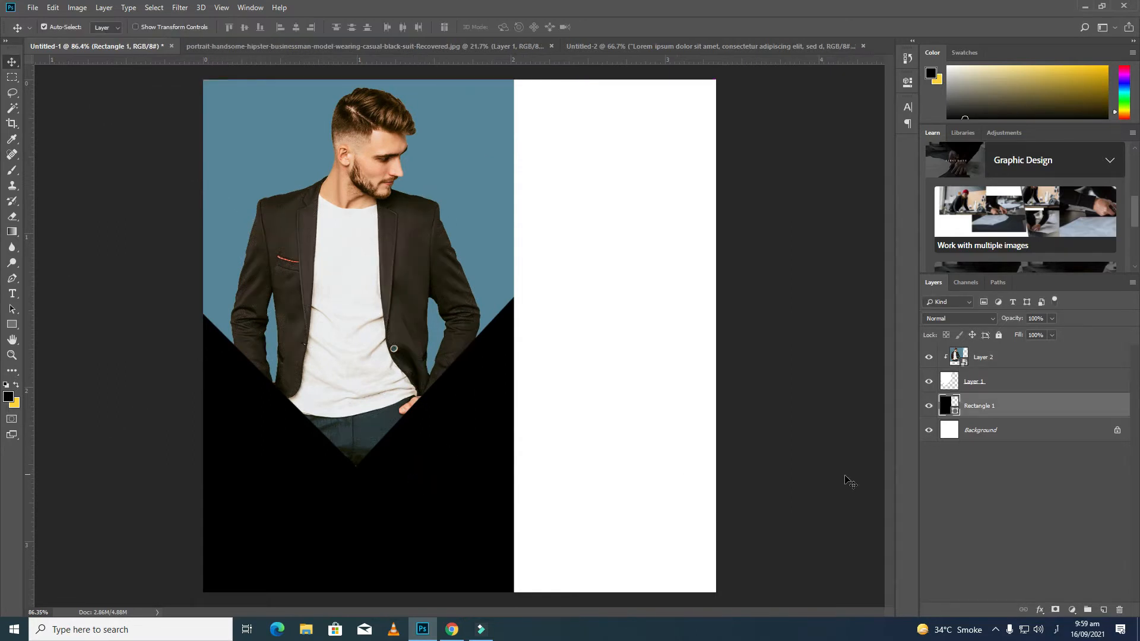
double_click(947, 412)
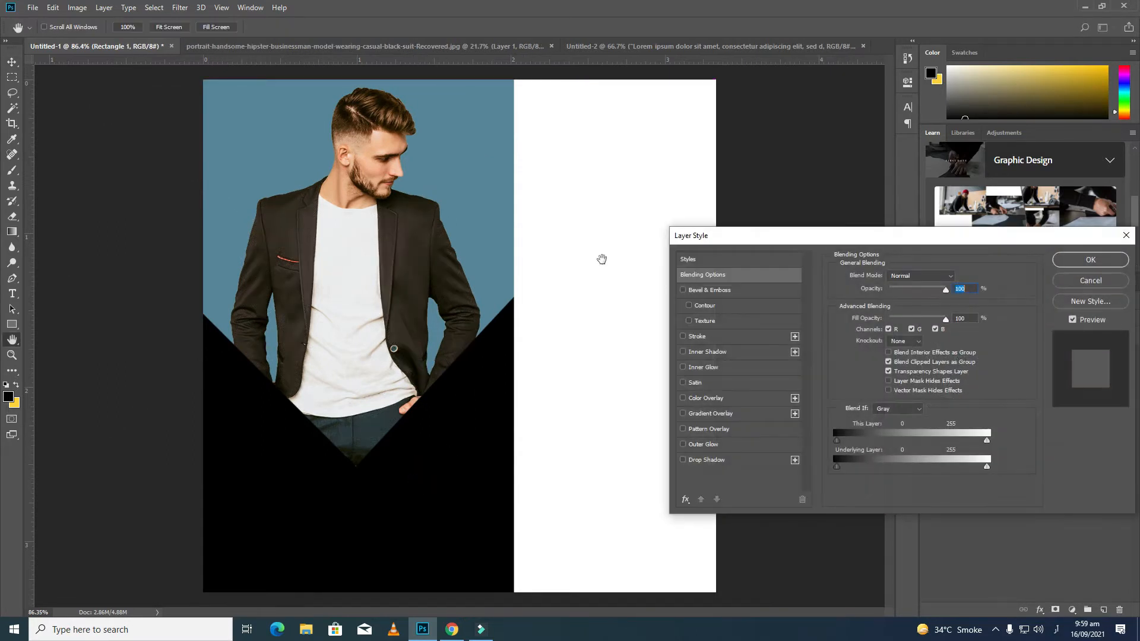
left_click(1122, 234)
double_click(951, 414)
left_click(466, 158)
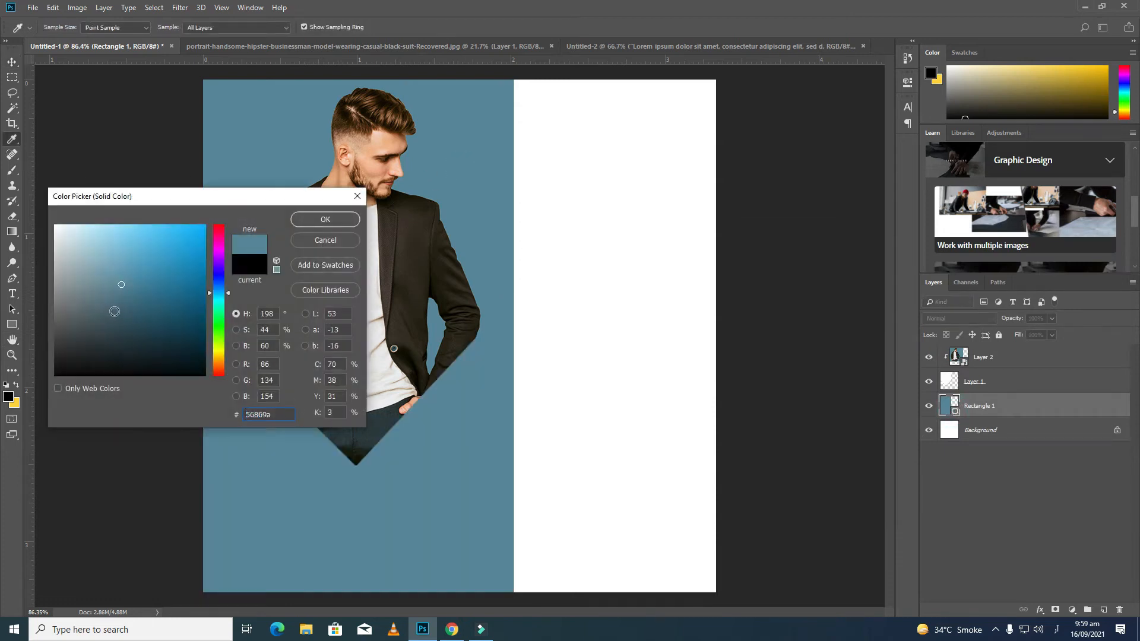
mouse_move(179, 288)
left_mouse_down()
mouse_move(177, 330)
mouse_move(190, 332)
mouse_move(190, 347)
mouse_move(191, 331)
left_mouse_up()
left_click(326, 219)
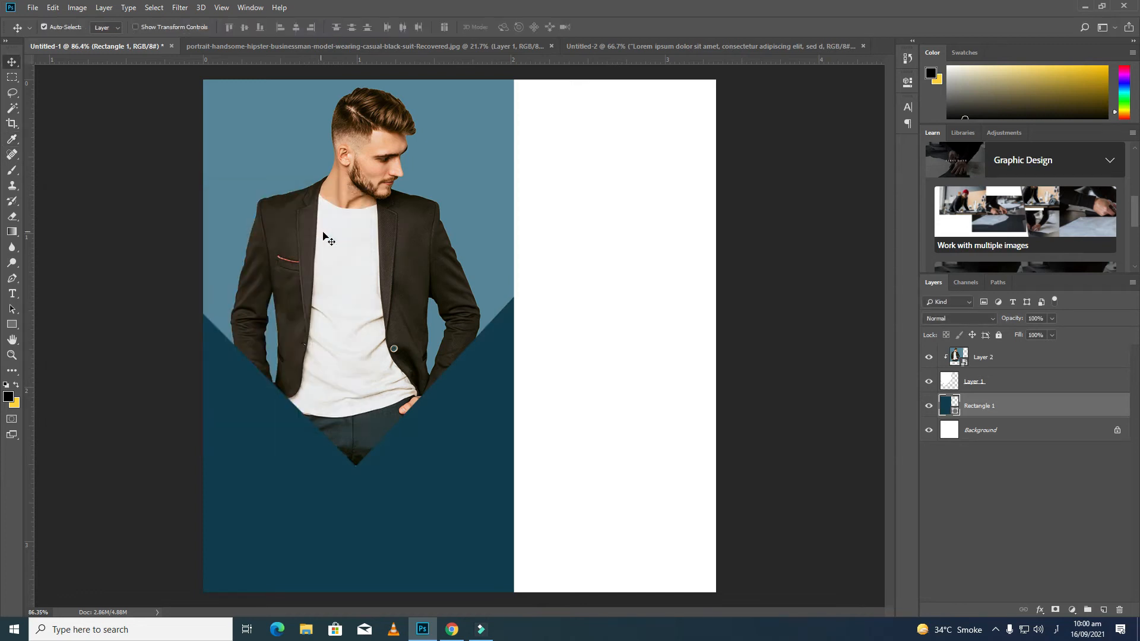
left_click(629, 428)
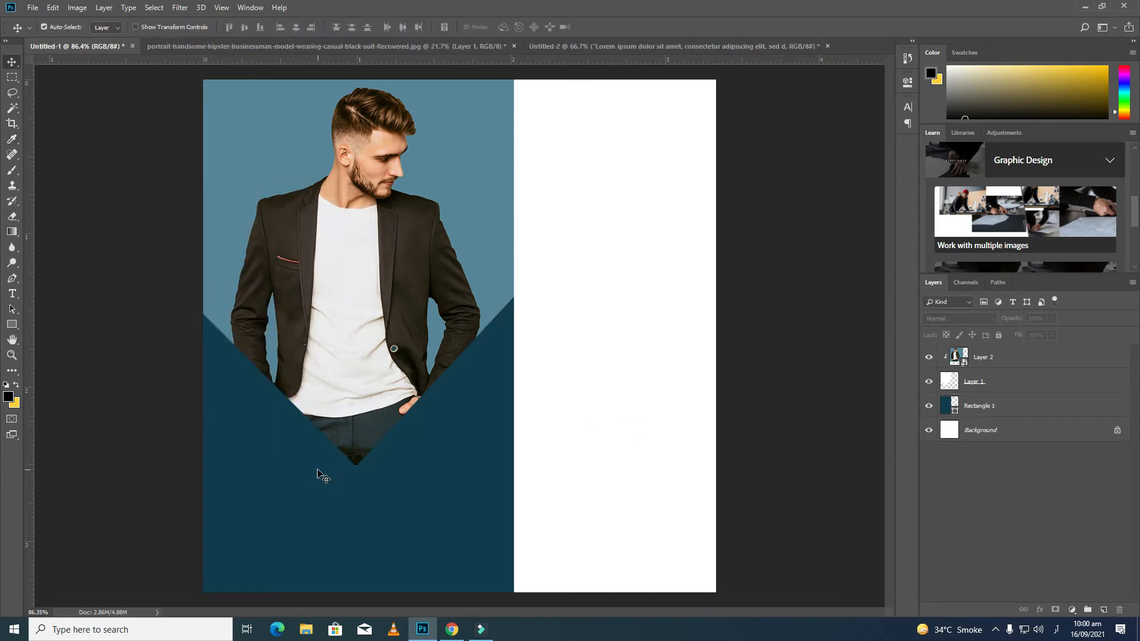
Step: Add the text "weekend" in the upper part of the white area
key("t")
left_click(558, 131)
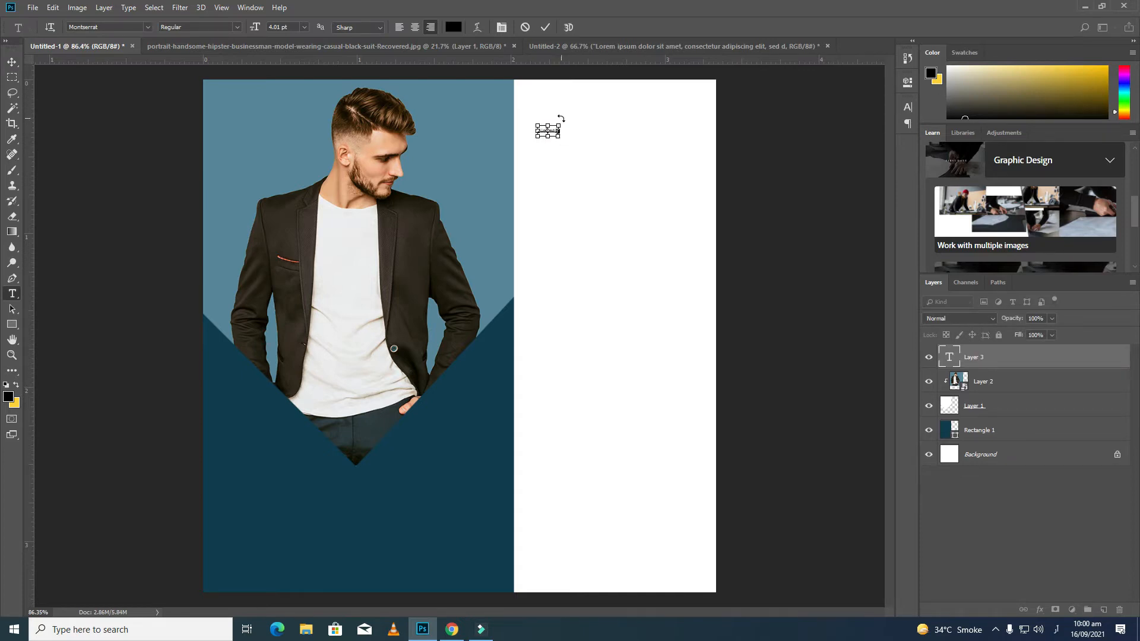
key("BackSpace")
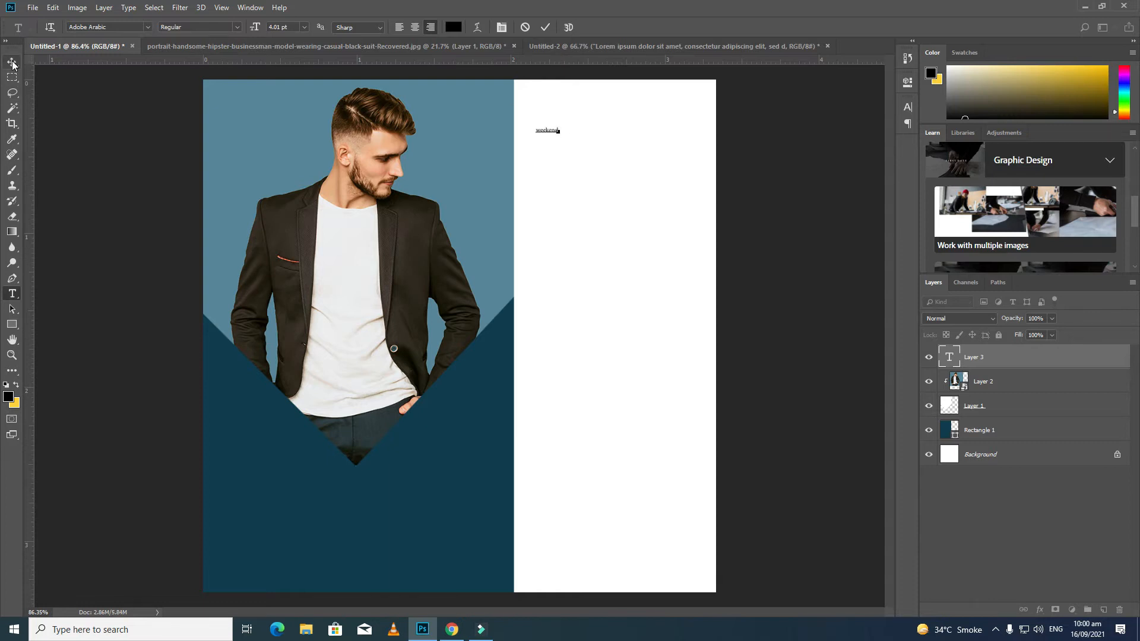
Step: Set the whole "weekend" text to all caps and enlarge it to about 16 pt
key("ctrl+a")
left_click(907, 108)
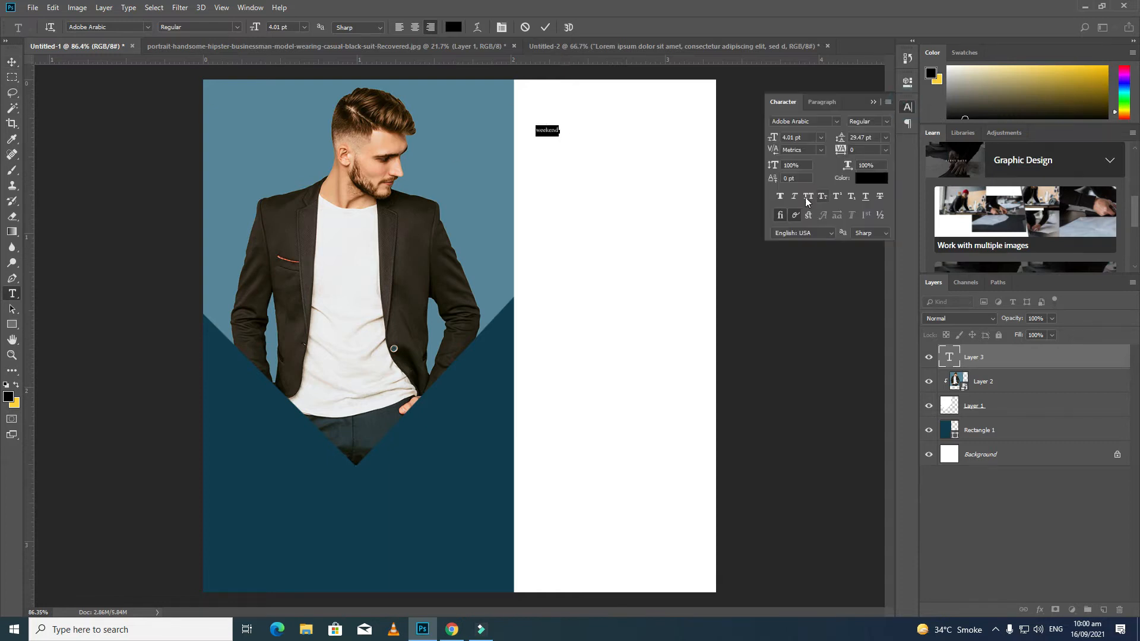
left_click(807, 197)
left_click_drag(773, 141, 780, 141)
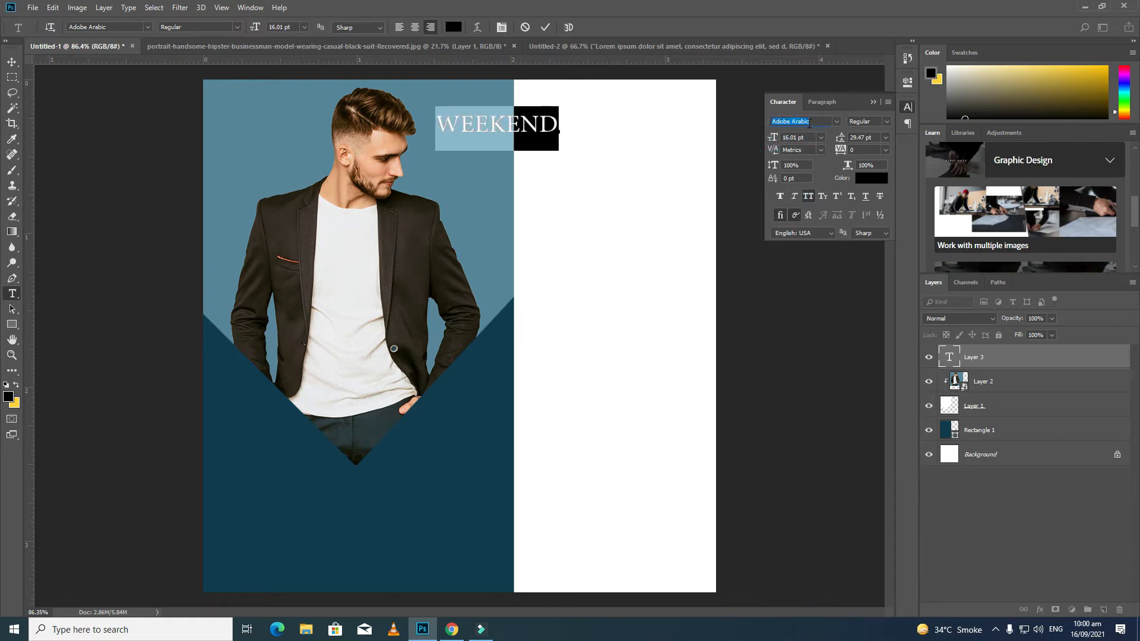
Step: Set the selected WEEKEND text in Montserrat ExtraBold with faux bold
type("mon")
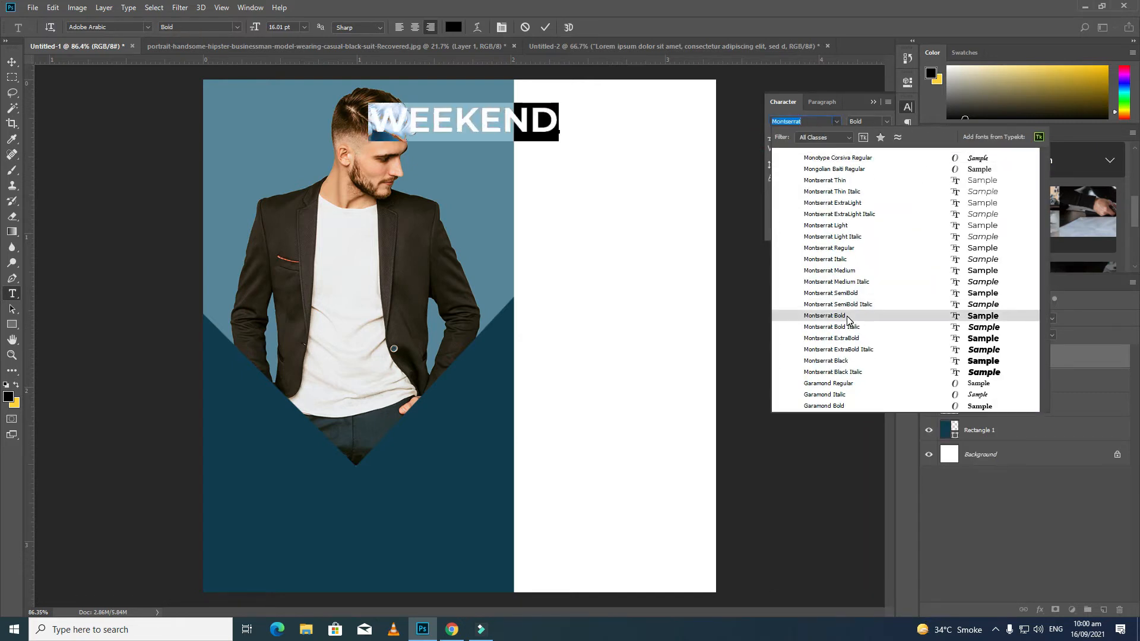
left_click(850, 340)
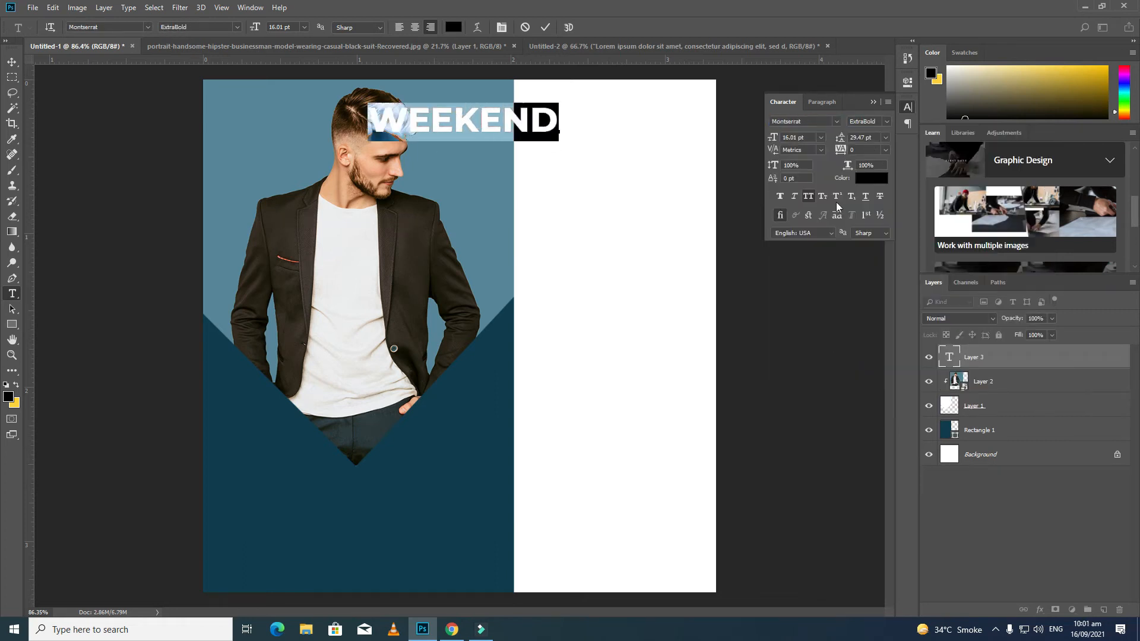
left_click(779, 197)
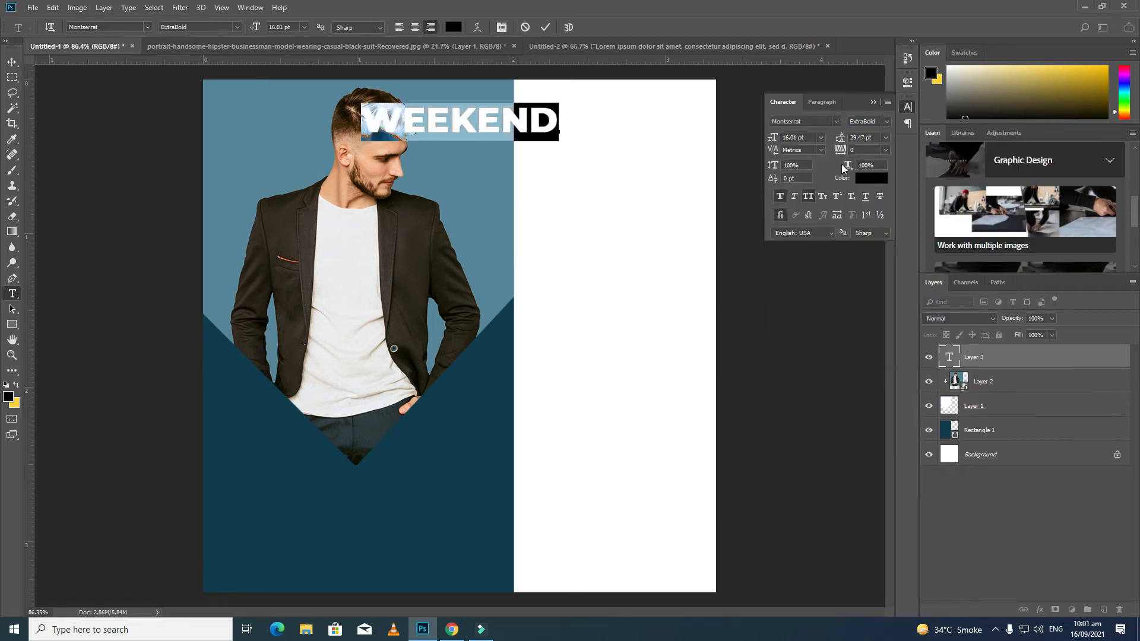
Step: Move WEEKEND into the upper white area, scale it down to about 13.9 pt to leave side margins, apply and deselect
left_click(11, 61)
left_click_drag(457, 123, 616, 123)
key("ctrl+t")
left_click_drag(713, 141, 705, 139)
key("Return")
left_click(657, 181)
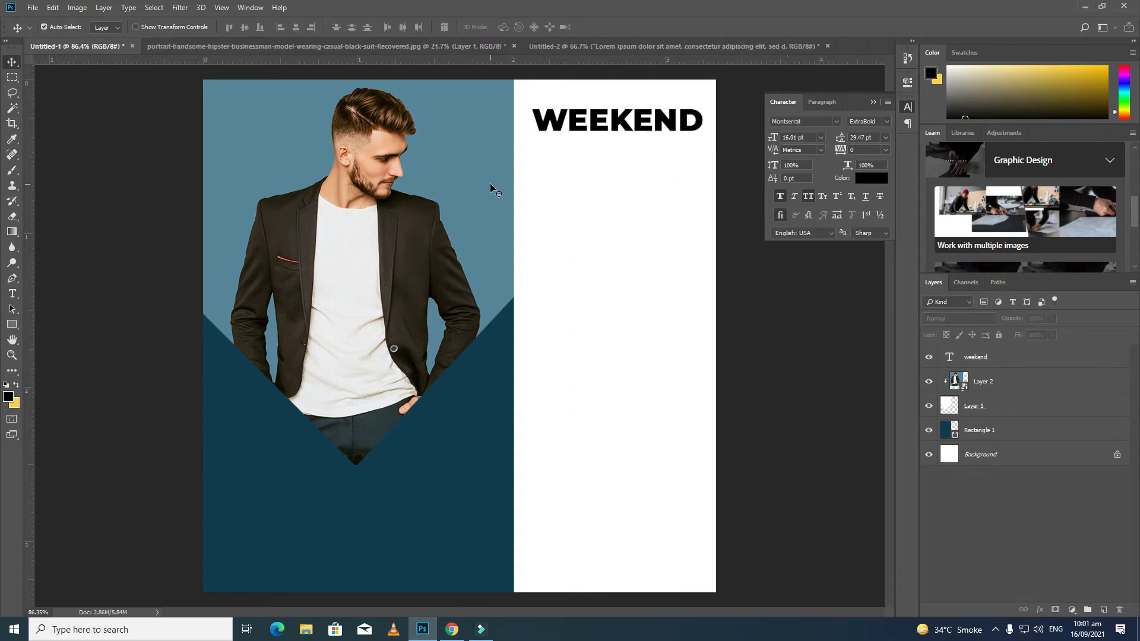
Step: Add the text "SALE" and place it centered directly below WEEKEND
key("t")
left_click(561, 168)
type("SALE")
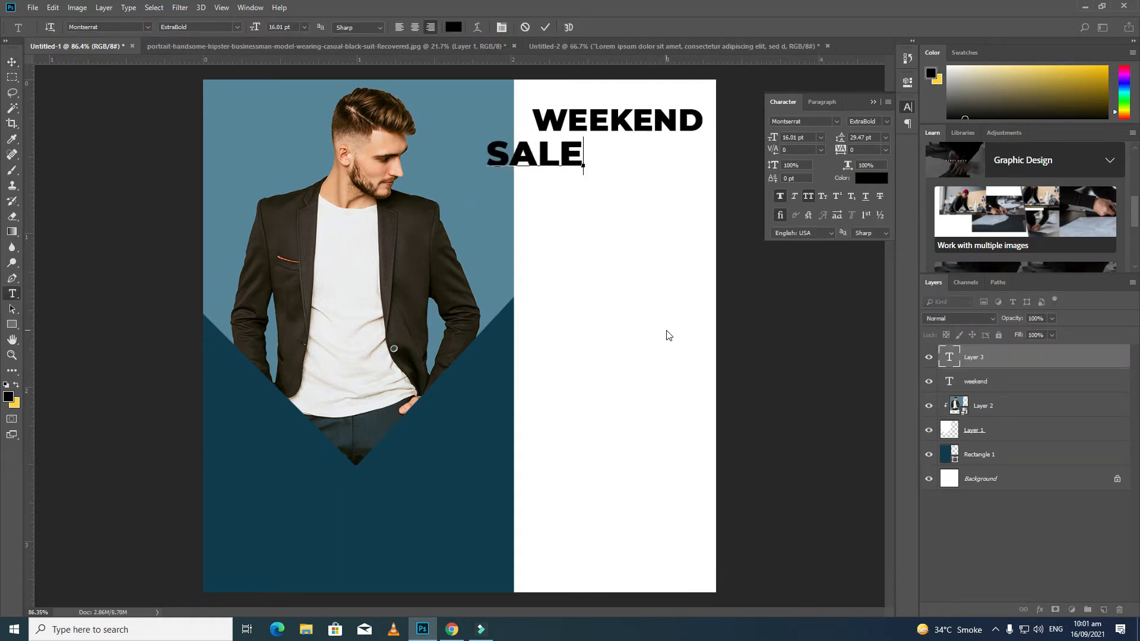
left_click(12, 62)
left_click_drag(549, 165, 621, 167)
Step: Place vertical guides along the left and right edges of the WEEKEND text
left_click(553, 121)
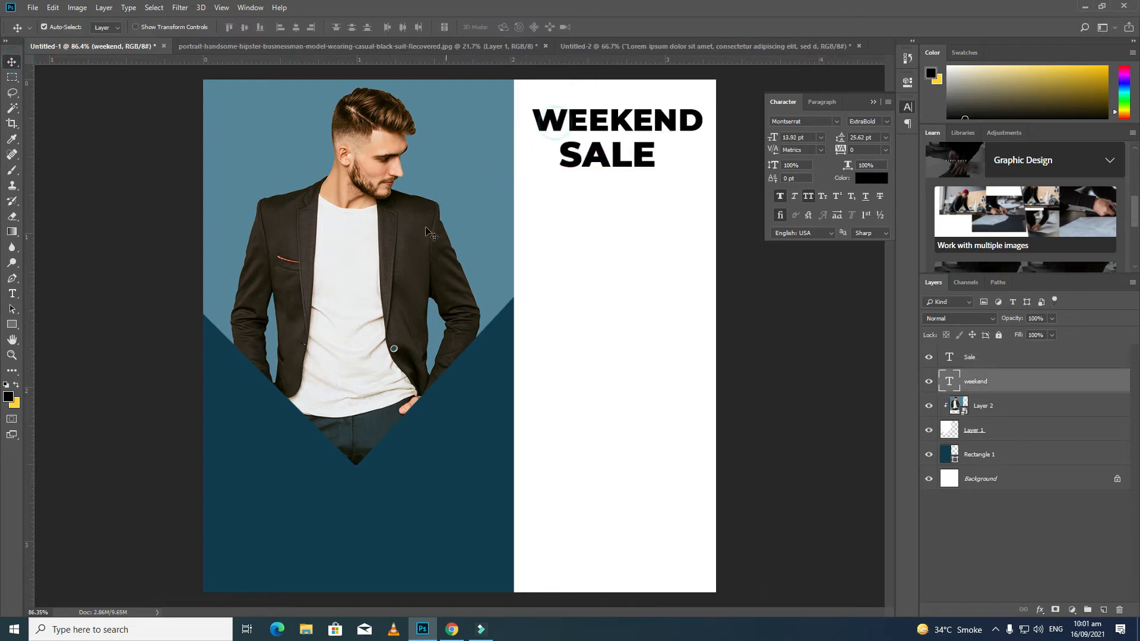
left_click_drag(38, 422, 323, 424)
left_click_drag(29, 432, 532, 397)
left_click(974, 381)
left_click_drag(33, 431, 701, 440)
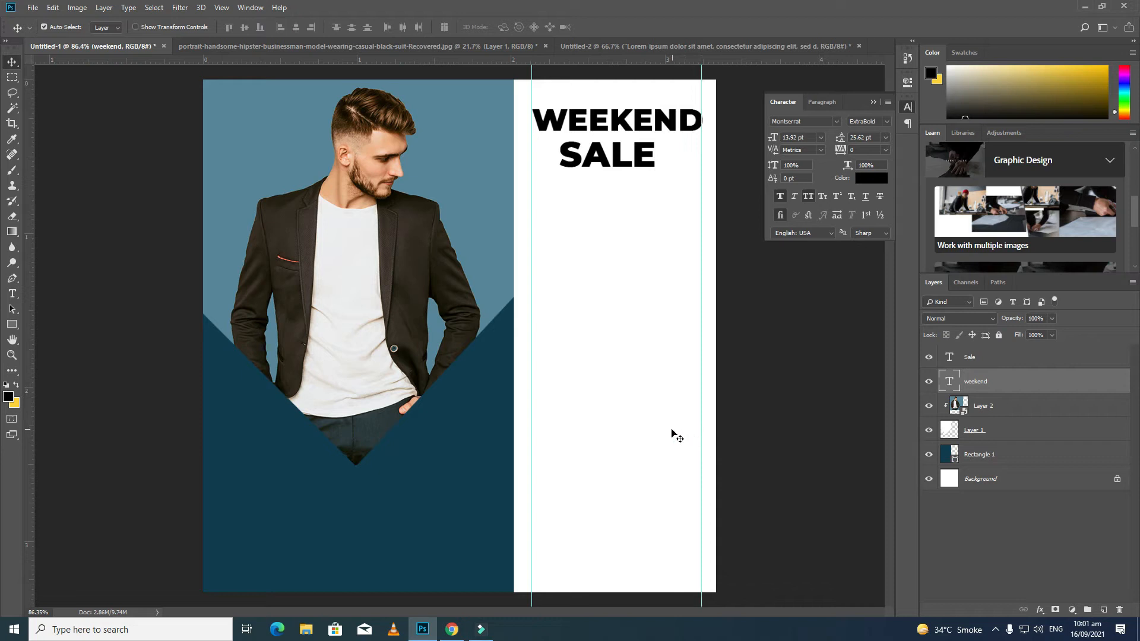
Step: Change SALE to Montserrat Bold without faux bold and widen its tracking to 800
left_click(996, 358)
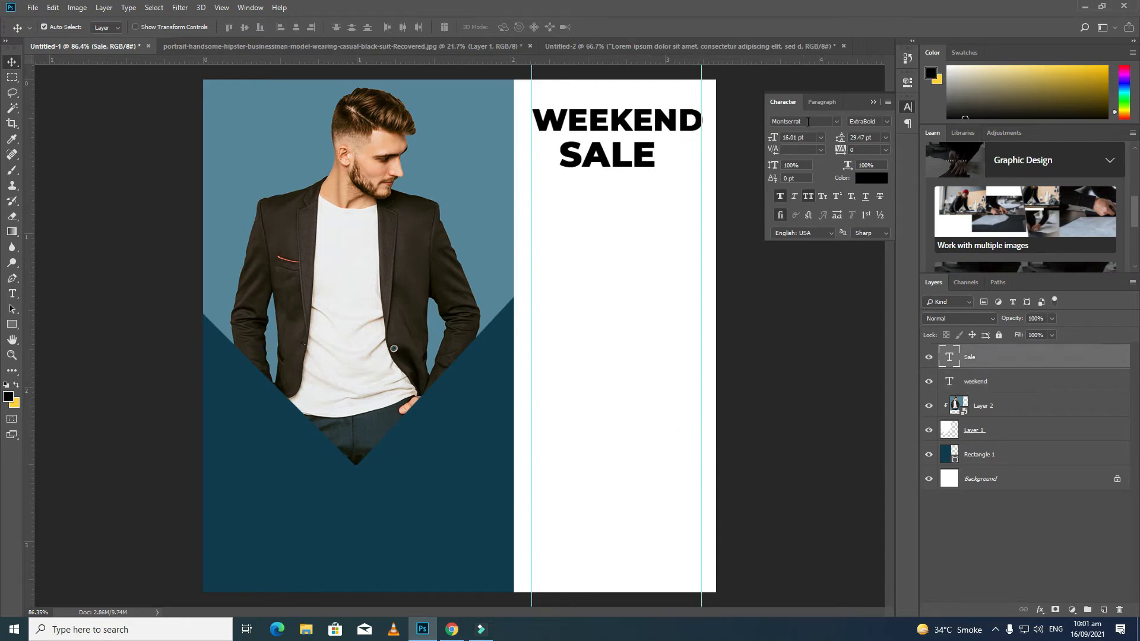
left_click(886, 121)
left_click(870, 247)
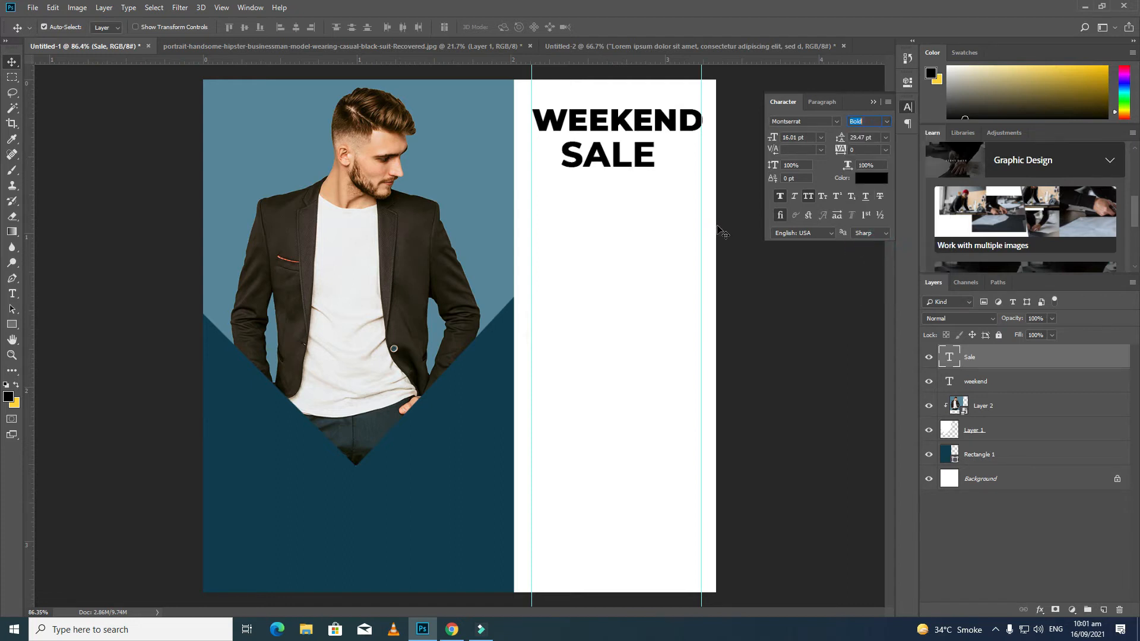
left_click(779, 196)
left_click_drag(840, 149, 867, 145)
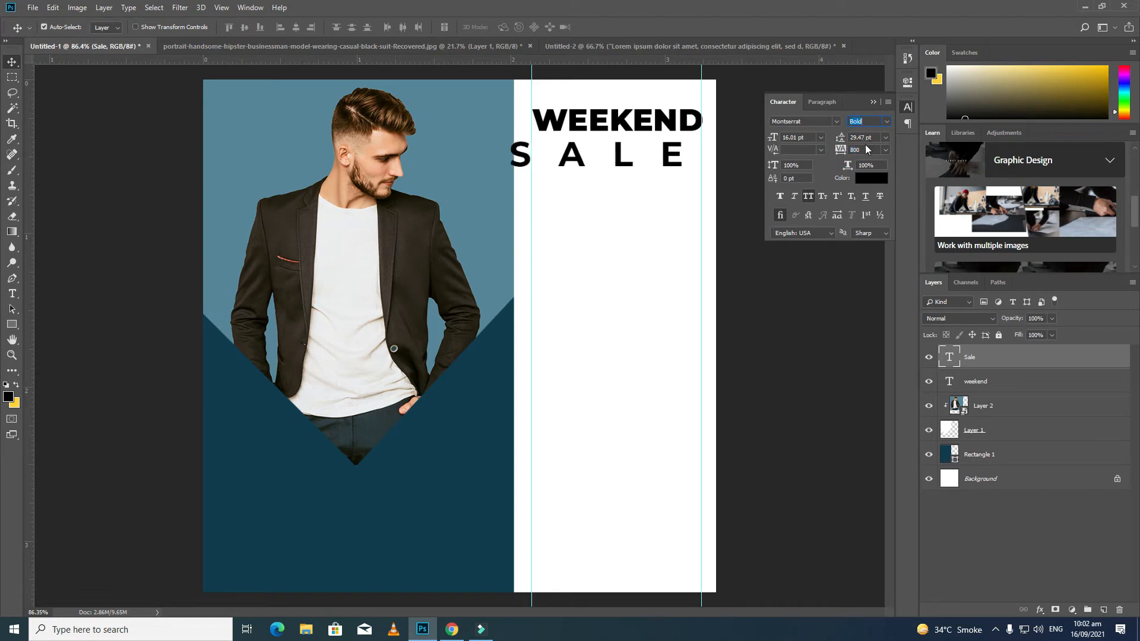
key("Down")
key("Down")
key("Up")
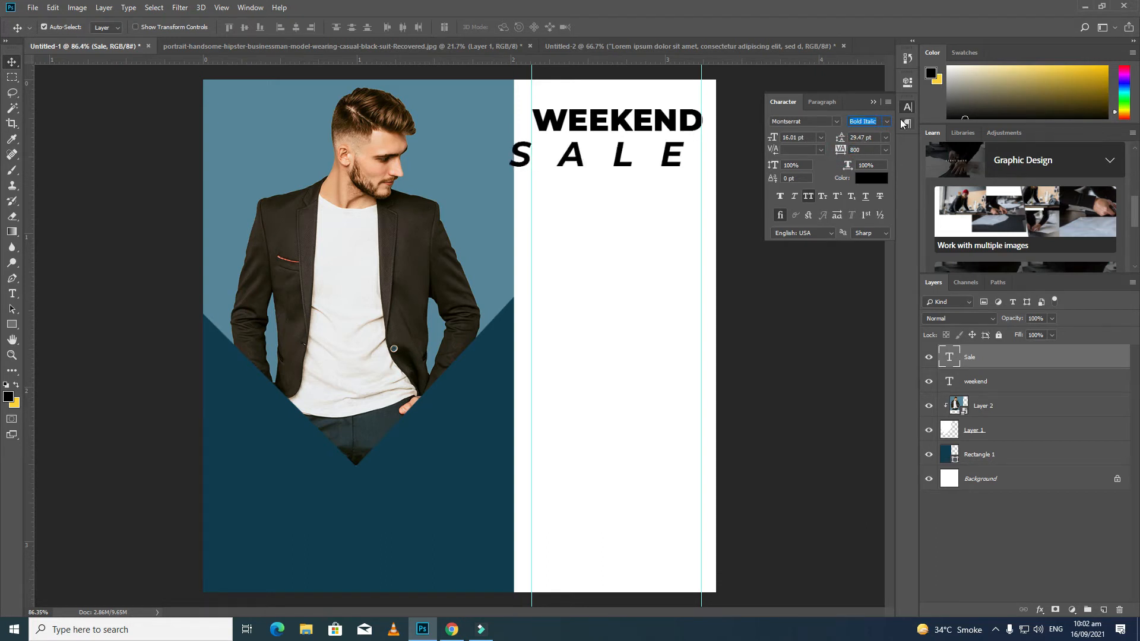
left_click(887, 122)
left_click(872, 248)
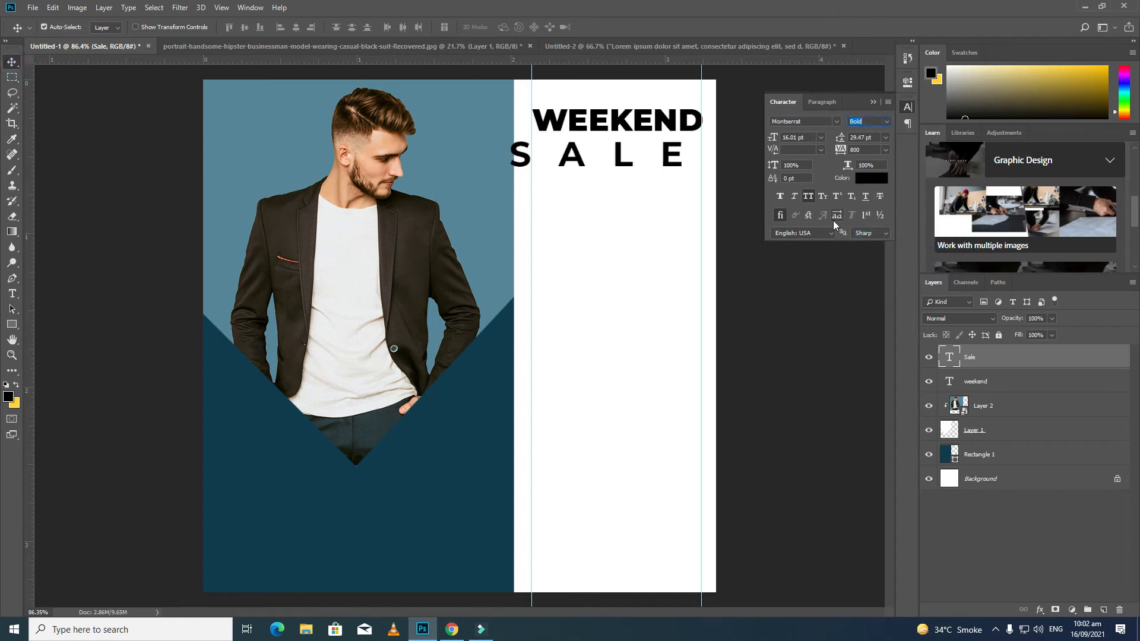
Step: Nudge SALE right and slightly up so it spans between the two guides, close beneath WEEKEND
left_click(873, 101)
key("Right")
key("Right")
key("Right")
key("Right")
key("Right")
key("Right")
key("Right")
key("Right")
key("Right")
key("Right")
key("Right")
key("Right")
key("Right")
key("Right")
key("Right")
key("Right")
key("Right")
key("Right")
key("Right")
key("Right")
key("Right")
key("Right")
key("Right")
key("Right")
key("Right")
key("Right")
key("Right")
key("Right")
key("Right")
key("Right")
key("Right")
key("Up")
key("Up")
key("Up")
key("Up")
key("Up")
key("Up")
key("Up")
key("Up")
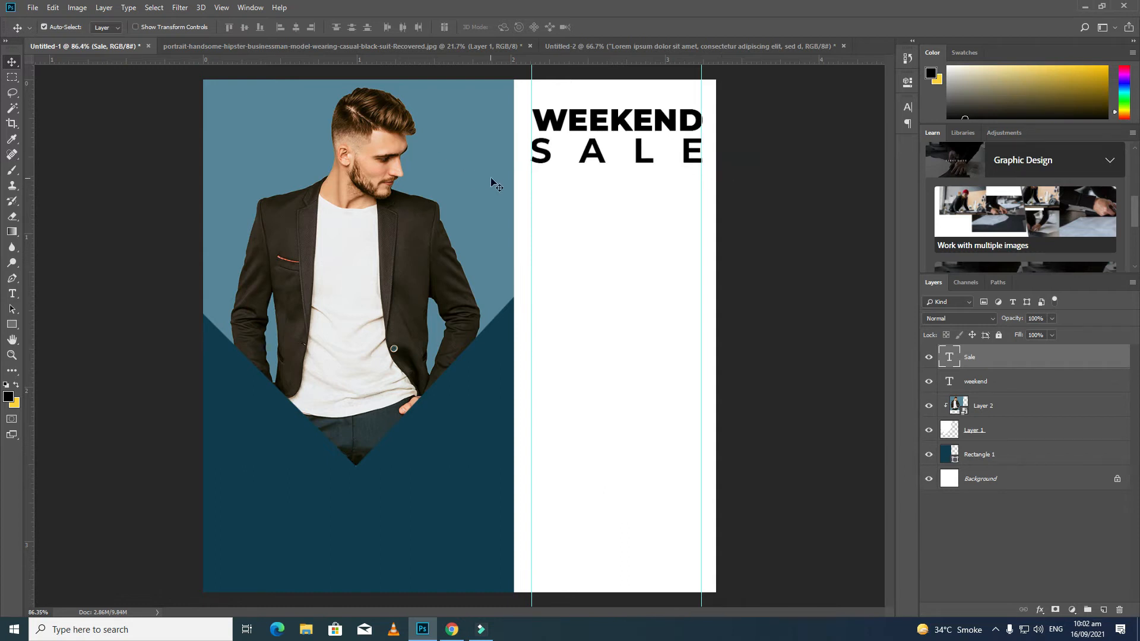
Step: Remove both vertical guides from the canvas and deselect the SALE layer
left_click_drag(534, 223, 28, 198)
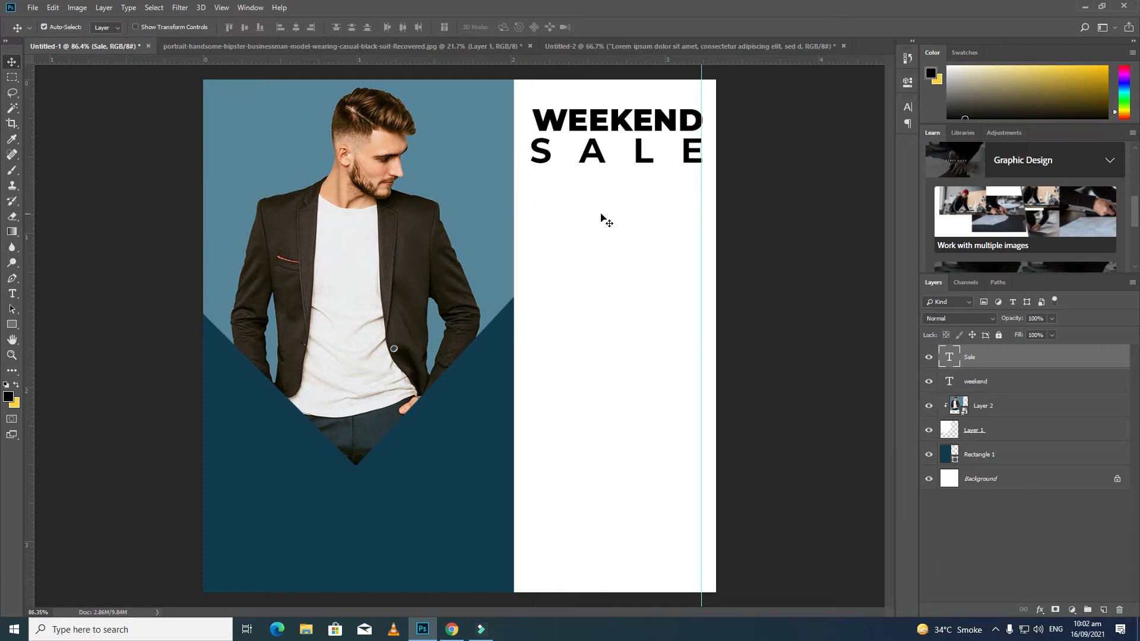
left_click_drag(701, 221, 27, 206)
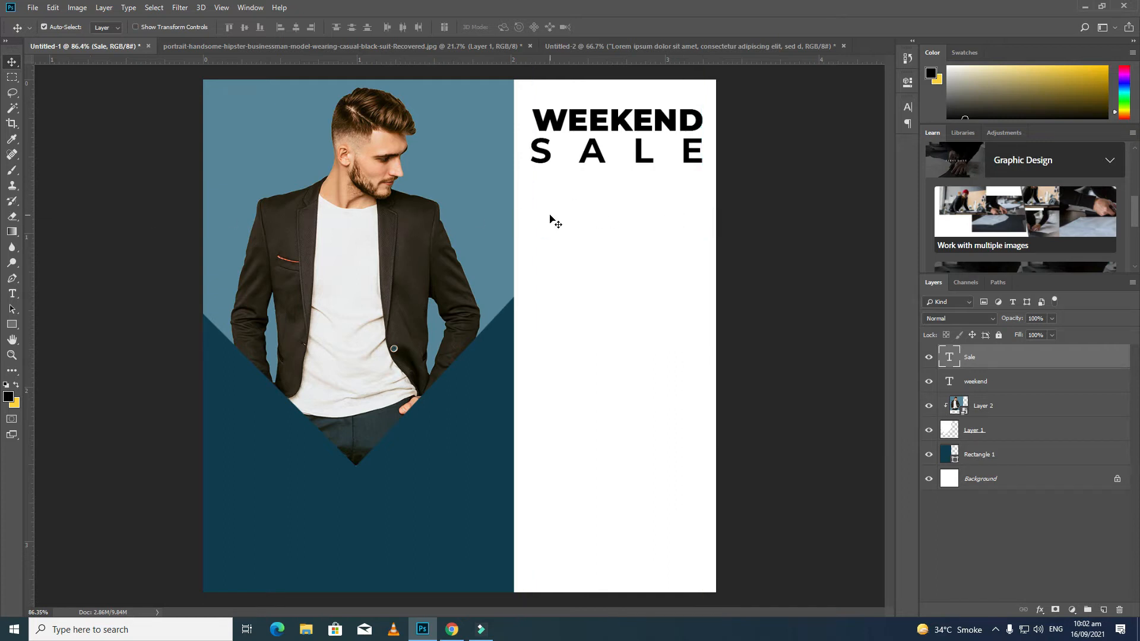
left_click(772, 240)
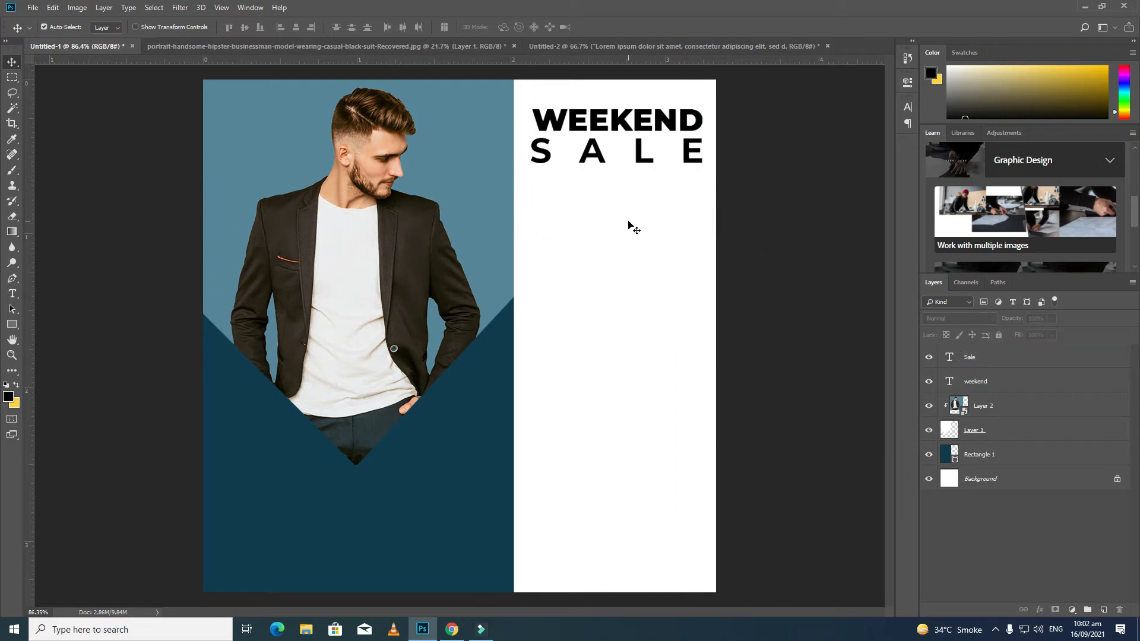
Step: Add a two-line text reading "UP TO 40%" and "OFF" below SALE and select all of it
key("t")
left_click(573, 224)
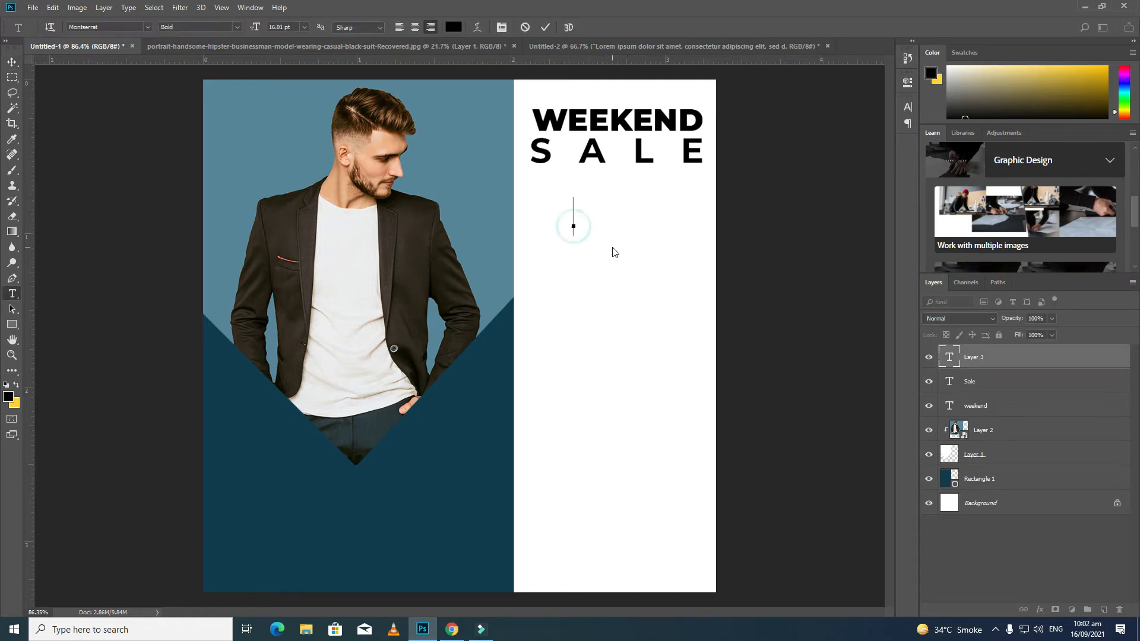
type("UP")
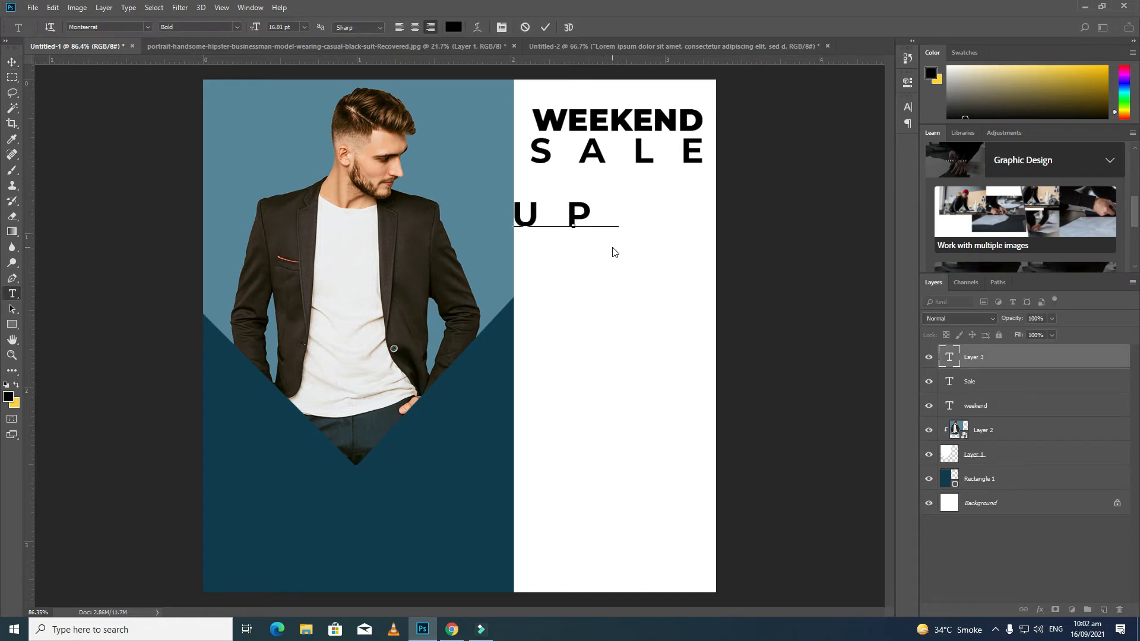
type(" TO 40")
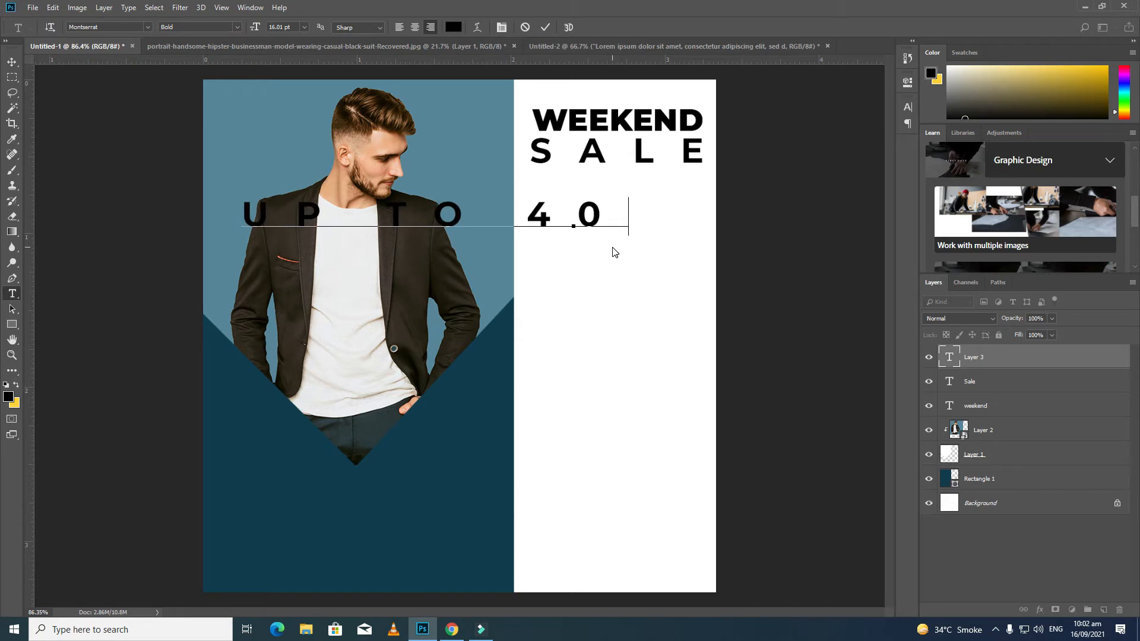
type("#")
key("BackSpace")
type("%")
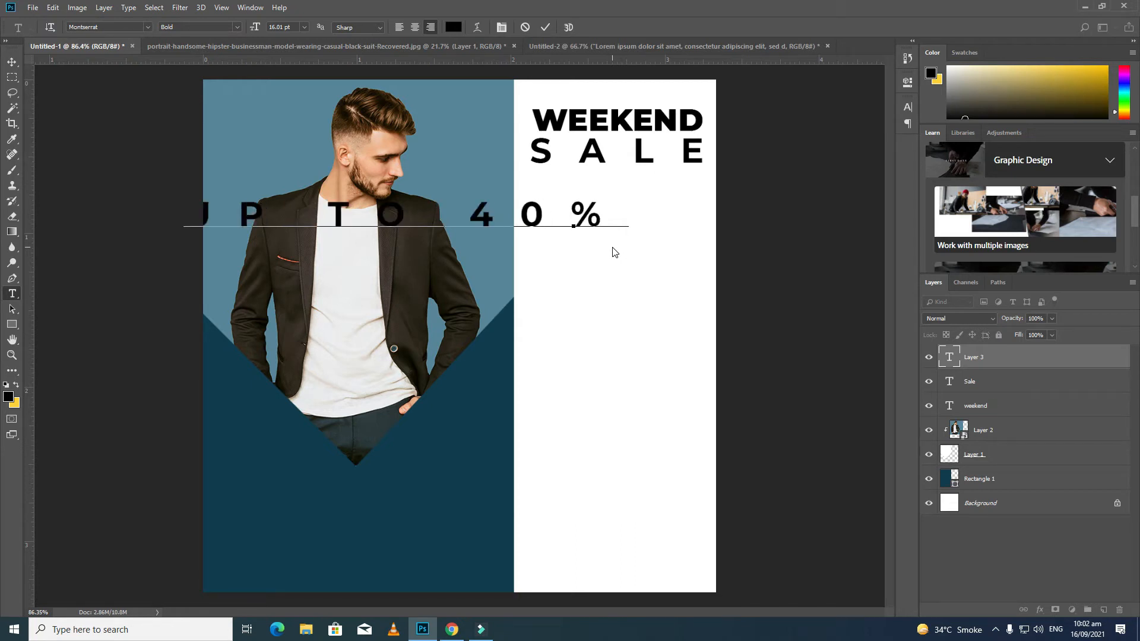
key("Return")
type("OFF")
key("ctrl+a")
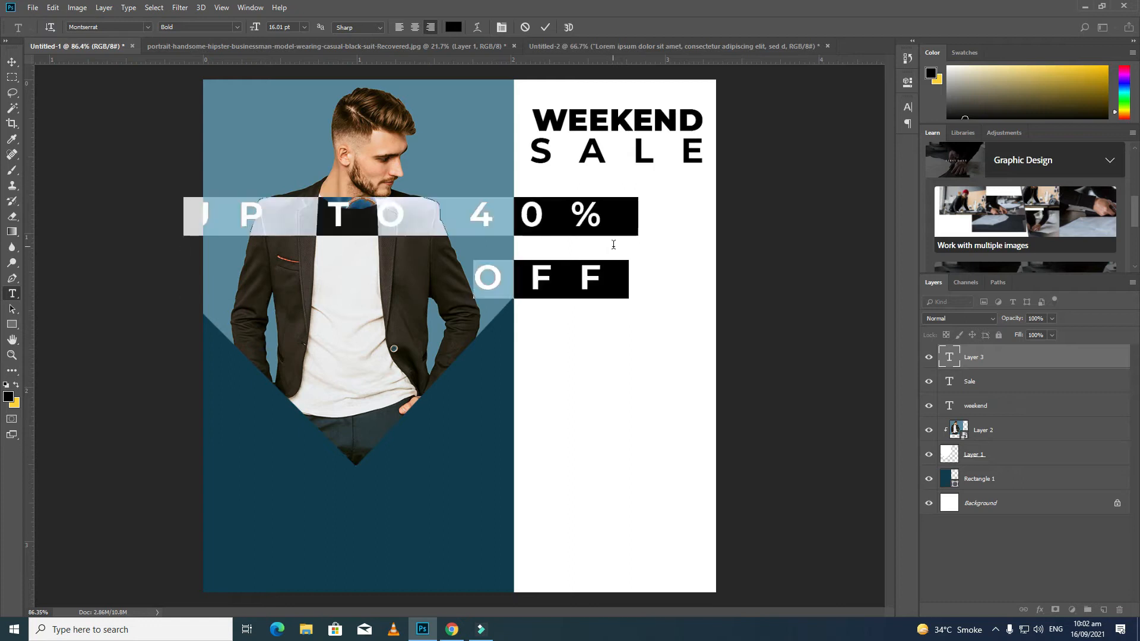
Step: Set the discount text's tracking to 0 and its leading to Auto
left_click(907, 107)
left_click(884, 137)
left_click(885, 137)
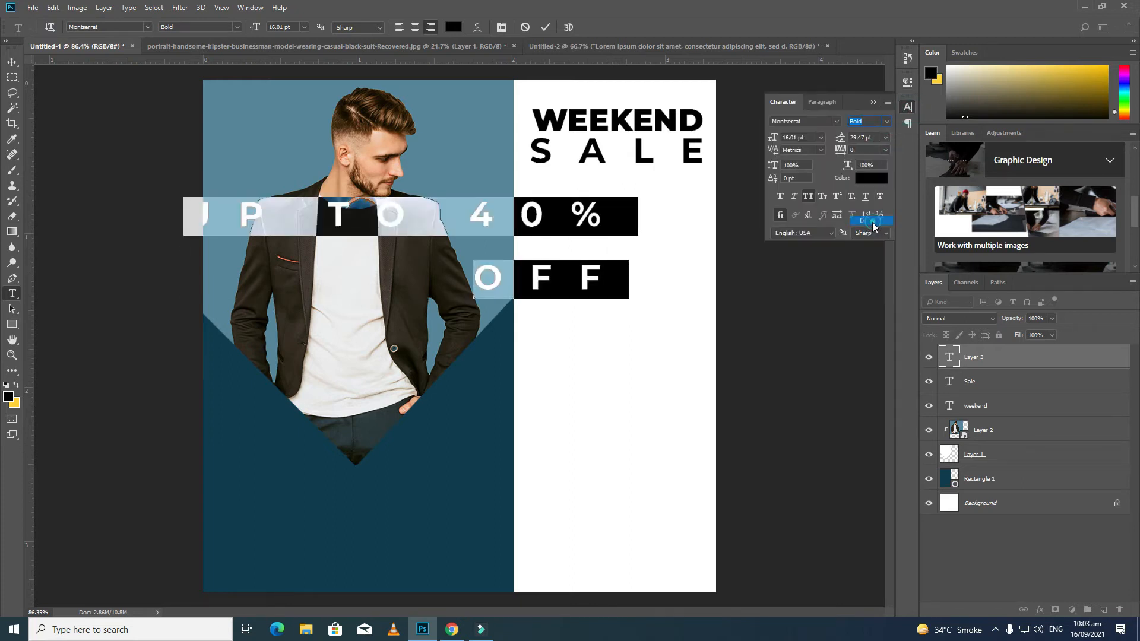
left_click(884, 137)
left_click(868, 148)
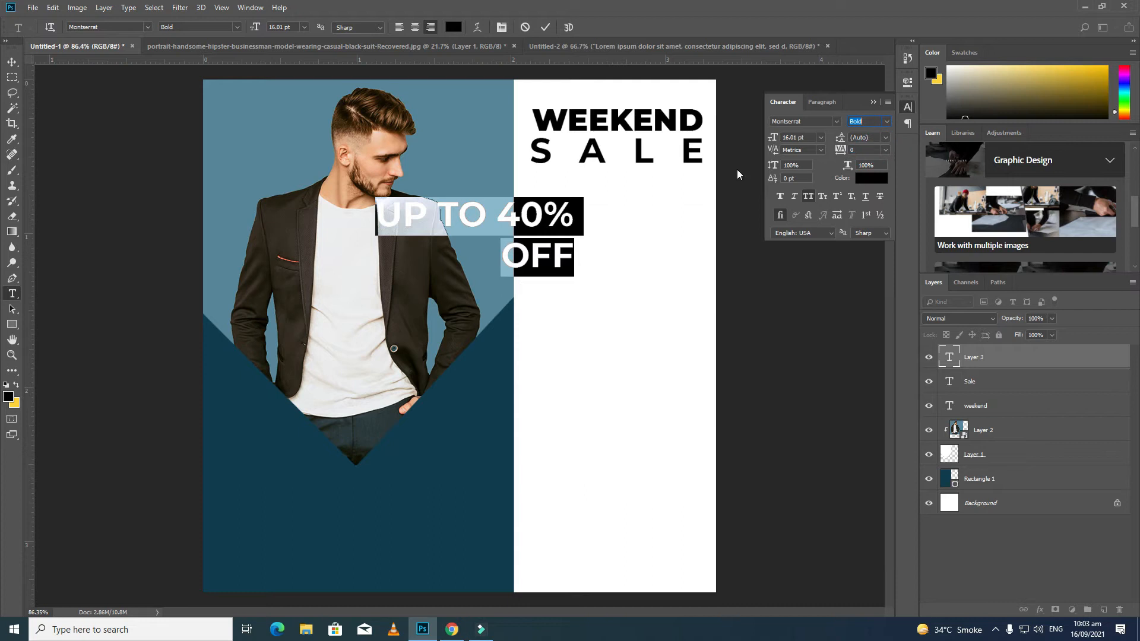
Step: Move the discount text beneath SALE, scale it down to about 10 pt, and apply the transform
left_click(11, 61)
left_click_drag(504, 223, 639, 202)
key("ctrl+t")
left_click_drag(514, 260, 589, 230)
left_click_drag(686, 198, 651, 207)
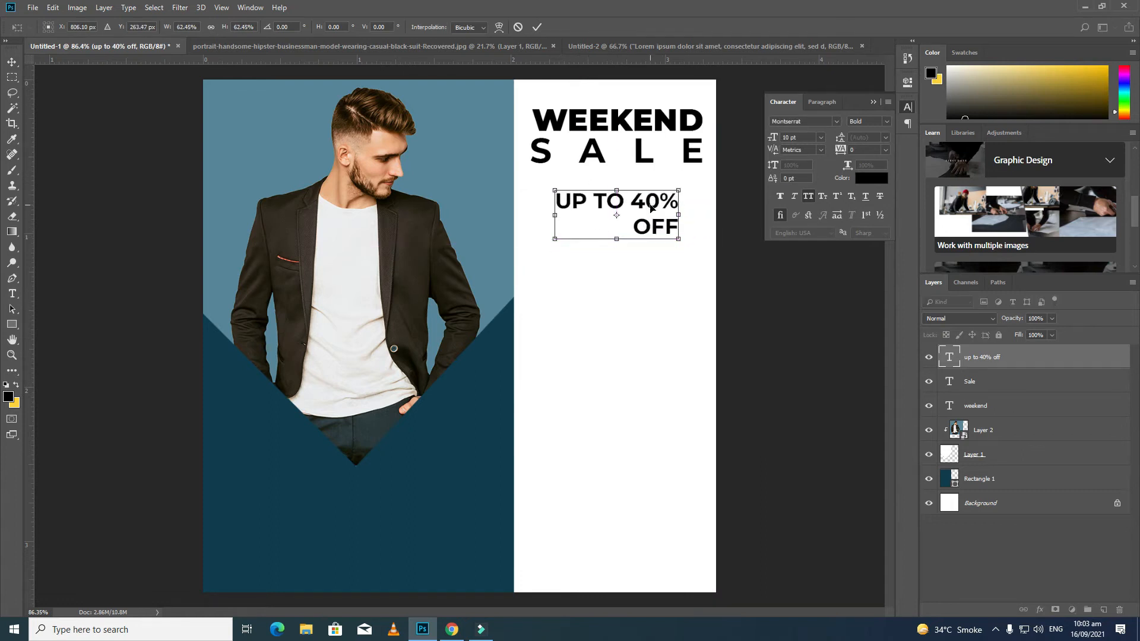
key("Return")
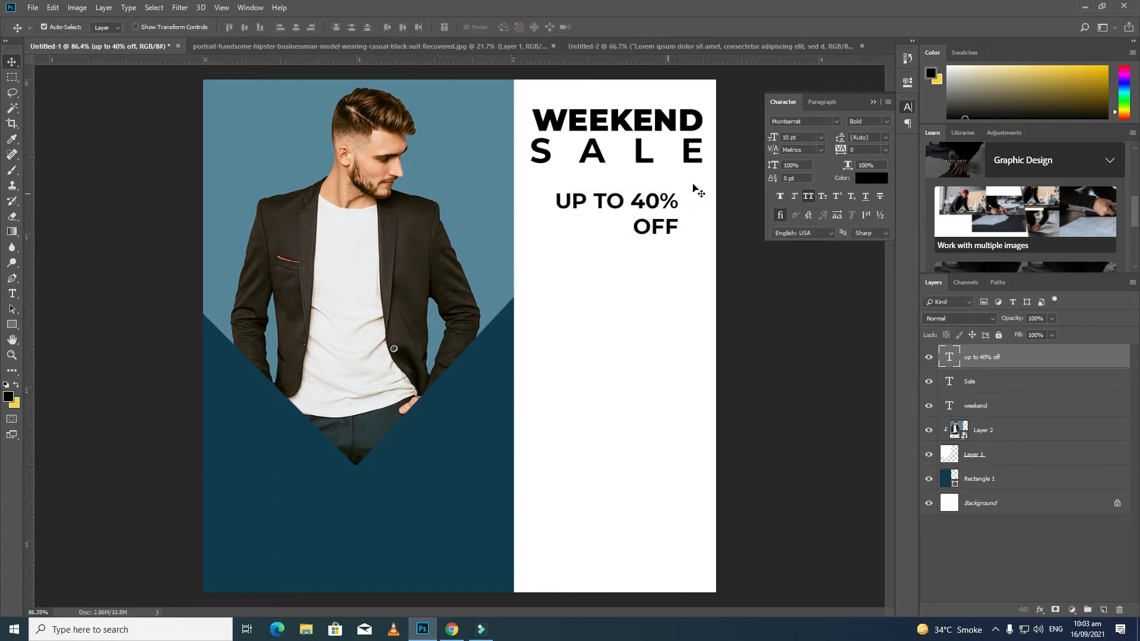
Step: Center-align both lines of the UP TO 40% OFF text
double_click(651, 207)
key("ctrl+a")
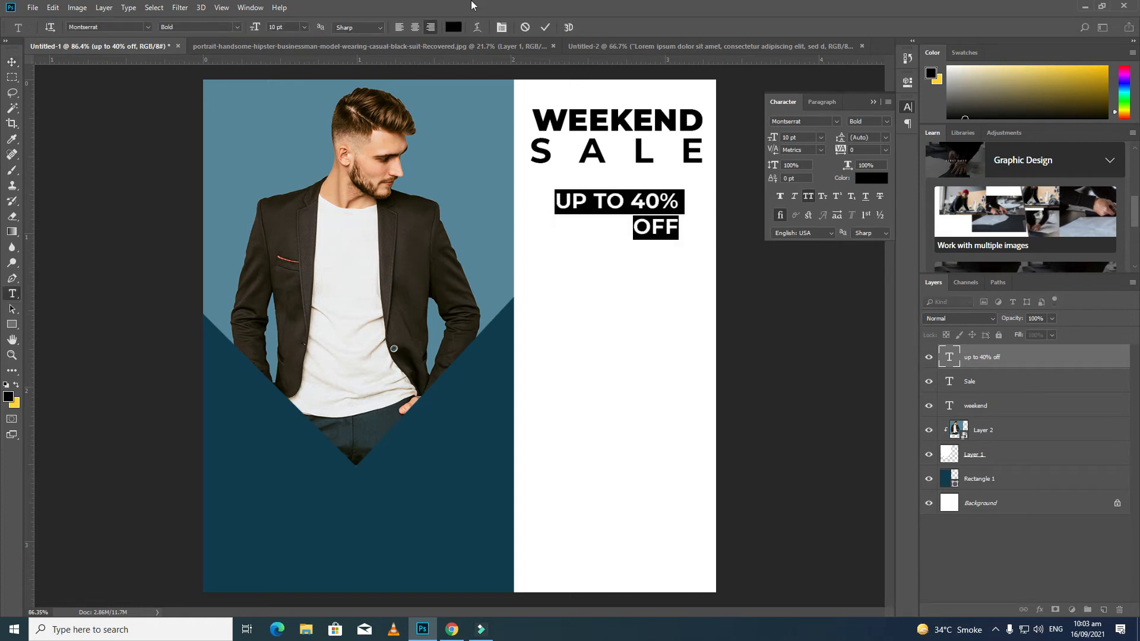
left_click(417, 28)
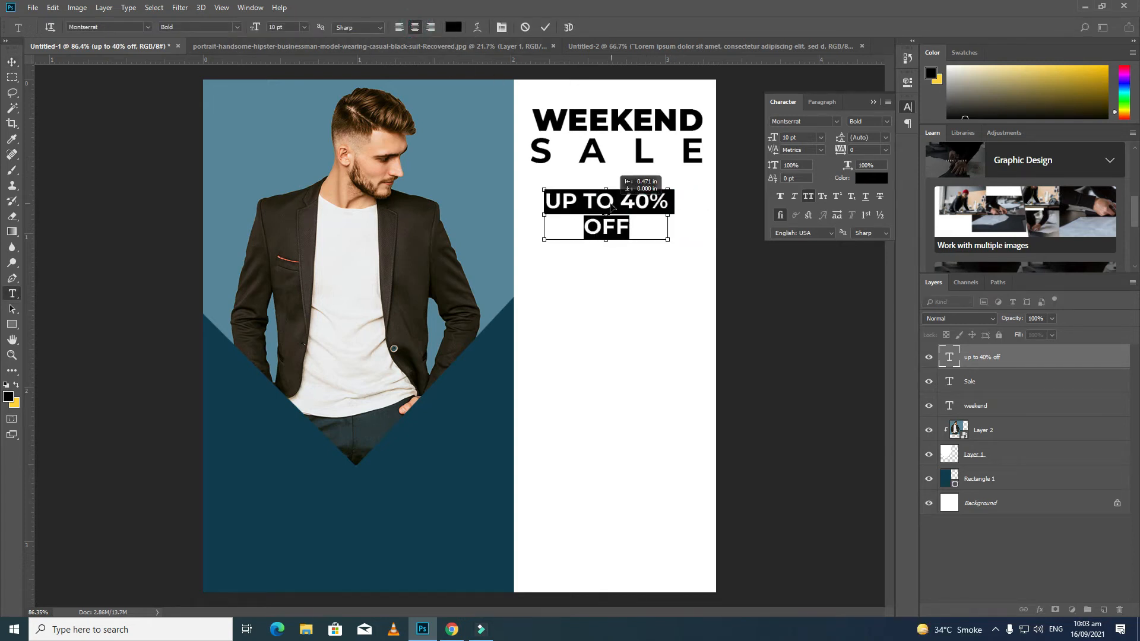
left_click(12, 61)
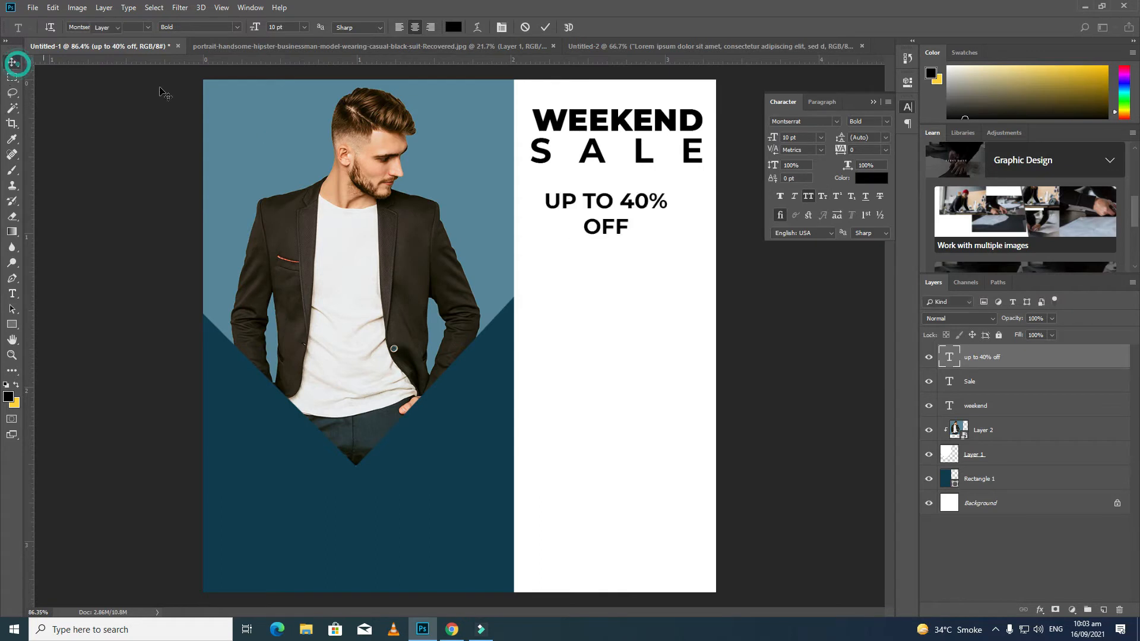
Step: Tighten the leading of the discount text so OFF sits closely beneath UP TO 40%
left_click_drag(840, 137, 835, 137)
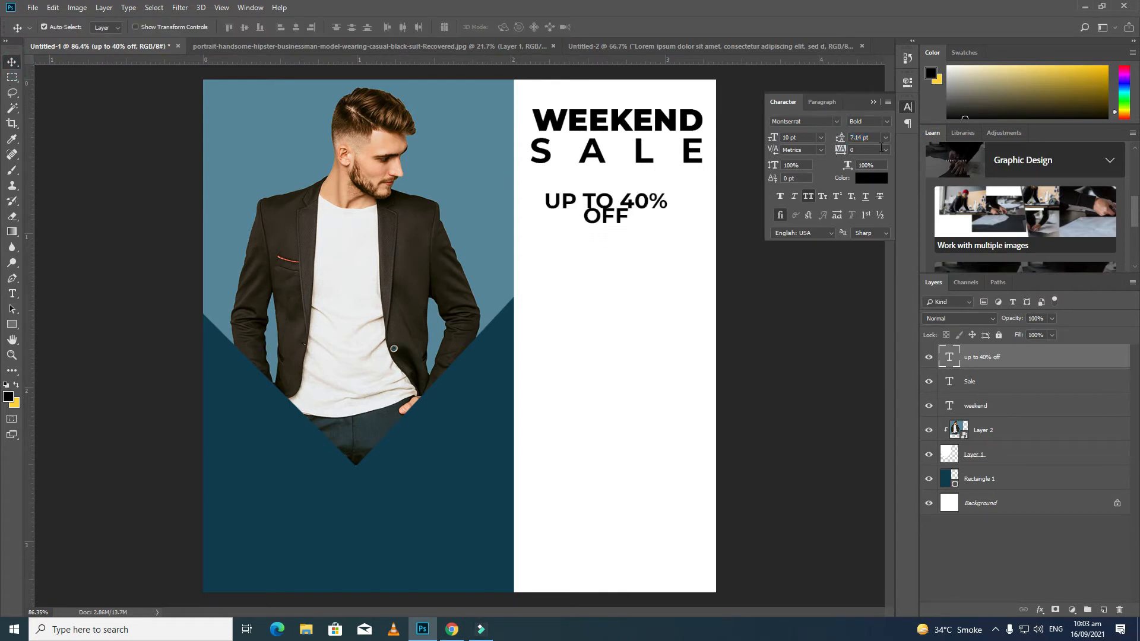
type("10")
key("Return")
key("Down")
key("Down")
Step: Draw a thin black rectangle about 134 by 2 px in the white area below the discount text
left_click(12, 325)
left_click_drag(552, 325, 622, 326)
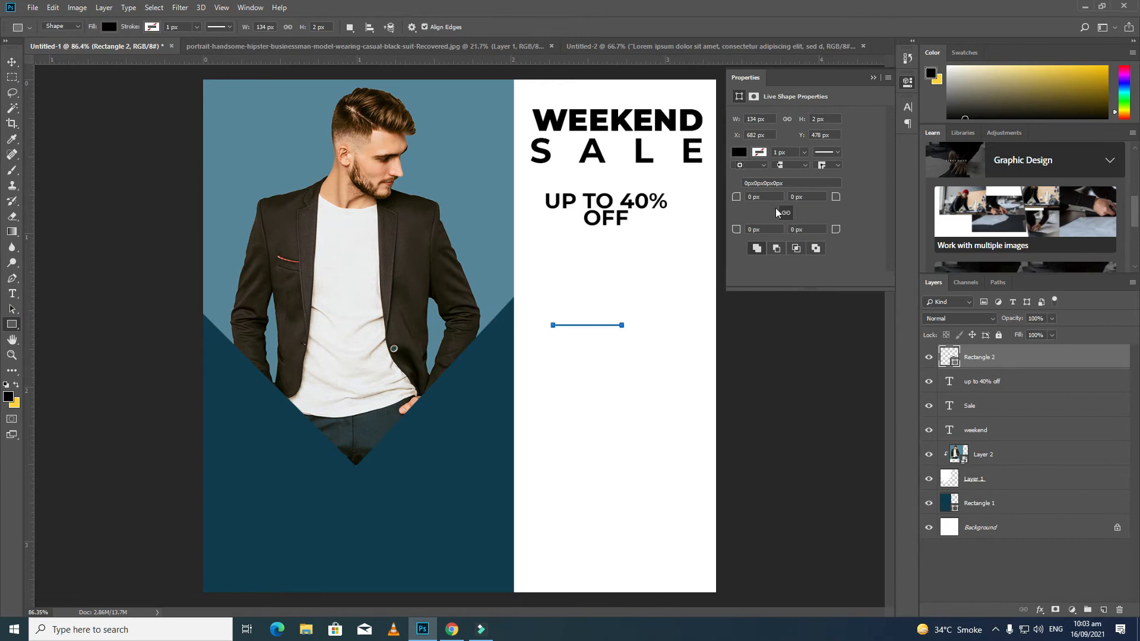
left_click(877, 79)
Step: Move the thin rectangle between SALE and the discount text, resize it to about 329 by 10 px, apply and deselect
key("ctrl+t")
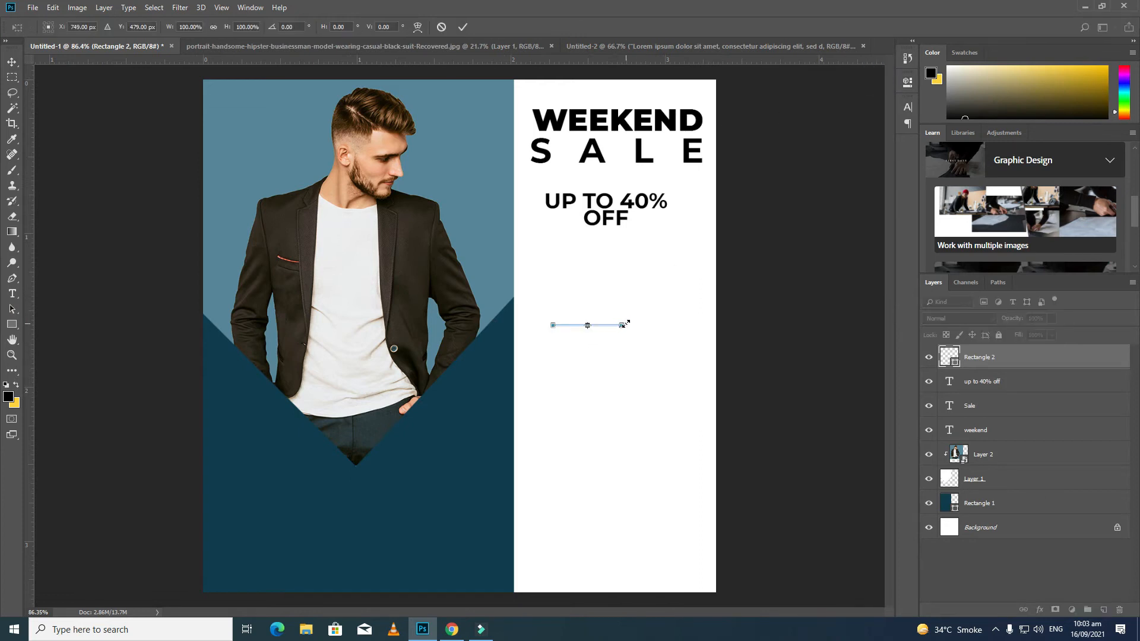
left_click_drag(592, 328, 702, 187)
key("Return")
key("u")
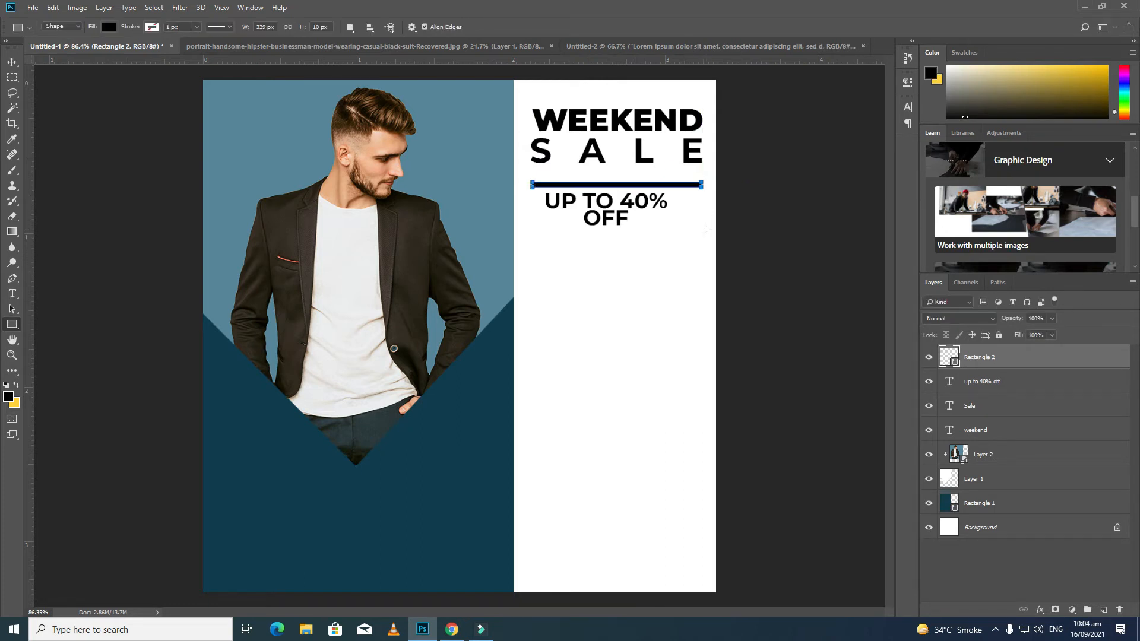
left_click(12, 61)
left_click(773, 325)
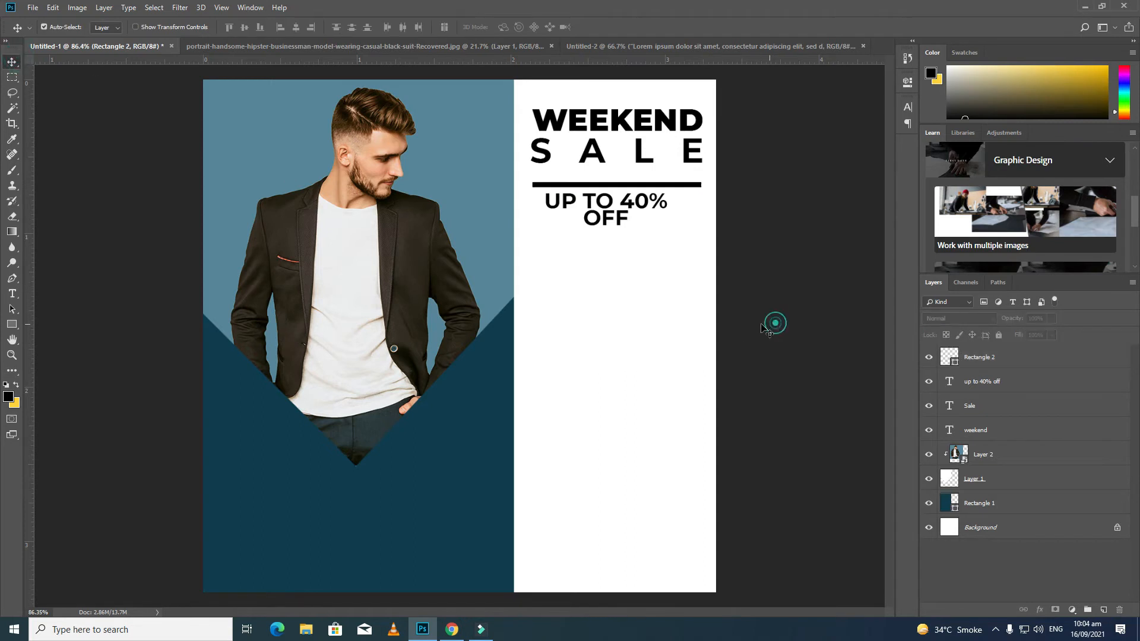
Step: Nudge the black divider bar up closer to SALE
left_click(978, 357)
key("Up")
key("Up")
key("Up")
key("Up")
key("Up")
key("Up")
key("Up")
key("Up")
key("Up")
key("Up")
key("Up")
key("Up")
key("Up")
key("Up")
key("Up")
key("Up")
key("Up")
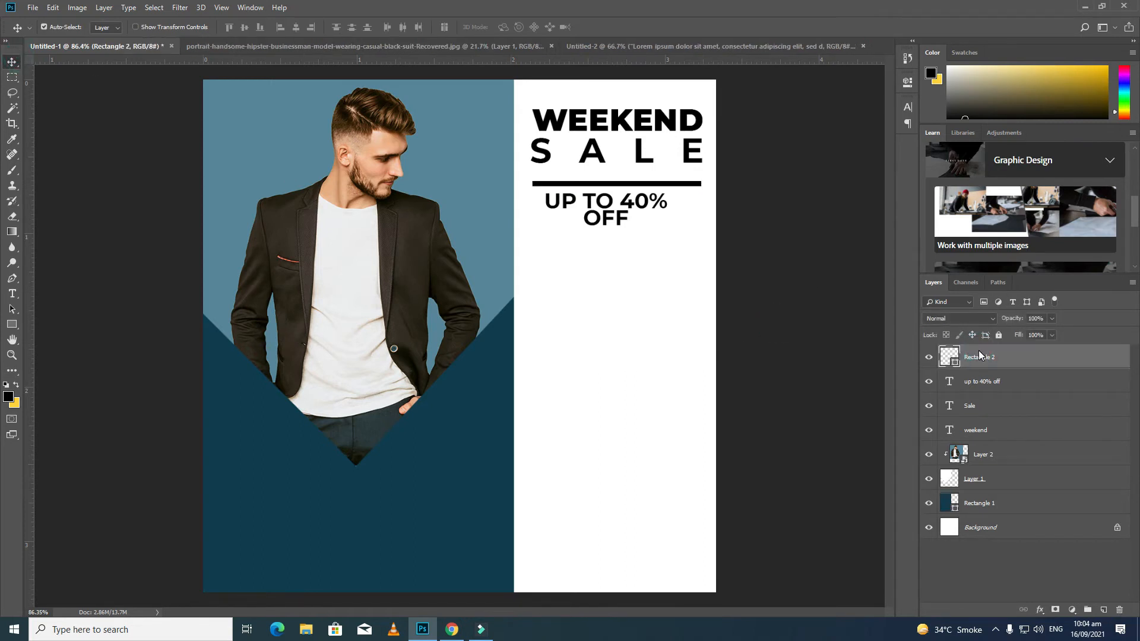
key("Up")
Step: Nudge the UP TO 40% OFF text up closer to the divider bar
left_click(978, 383)
key("Up")
key("Up")
key("Up")
key("Up")
key("Up")
key("Up")
key("Up")
key("Up")
key("Up")
key("Up")
key("Up")
key("Up")
key("Up")
key("Up")
key("Up")
key("Up")
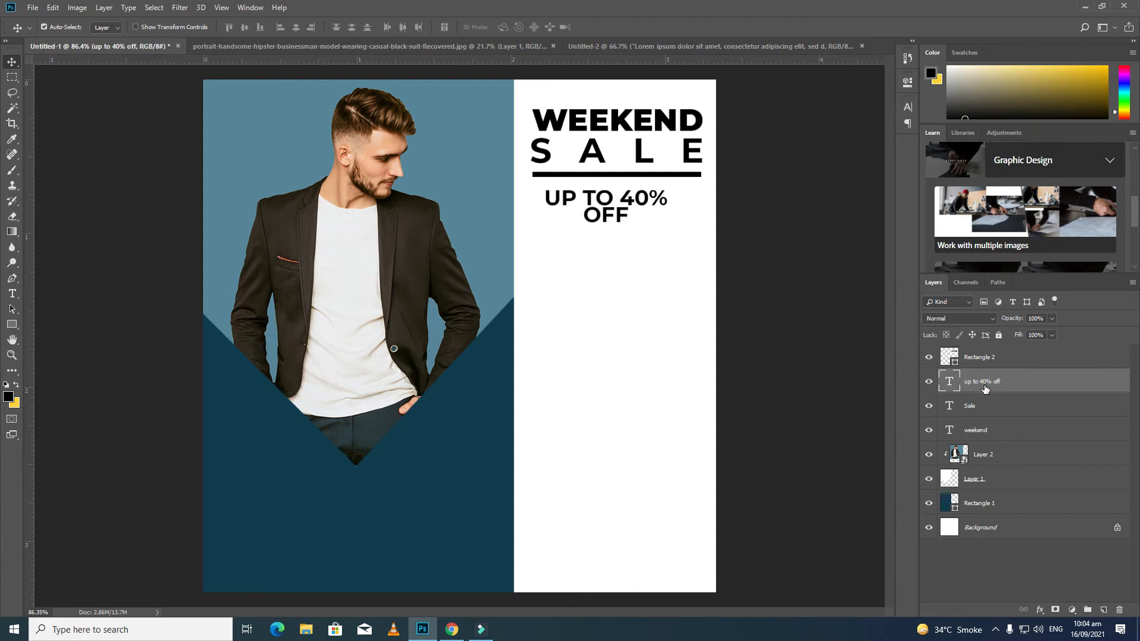
Step: Centre the UP TO 40% OFF text beneath the divider bar and nudge it up closer to the bar
left_click_drag(605, 202, 615, 202)
left_click(820, 310)
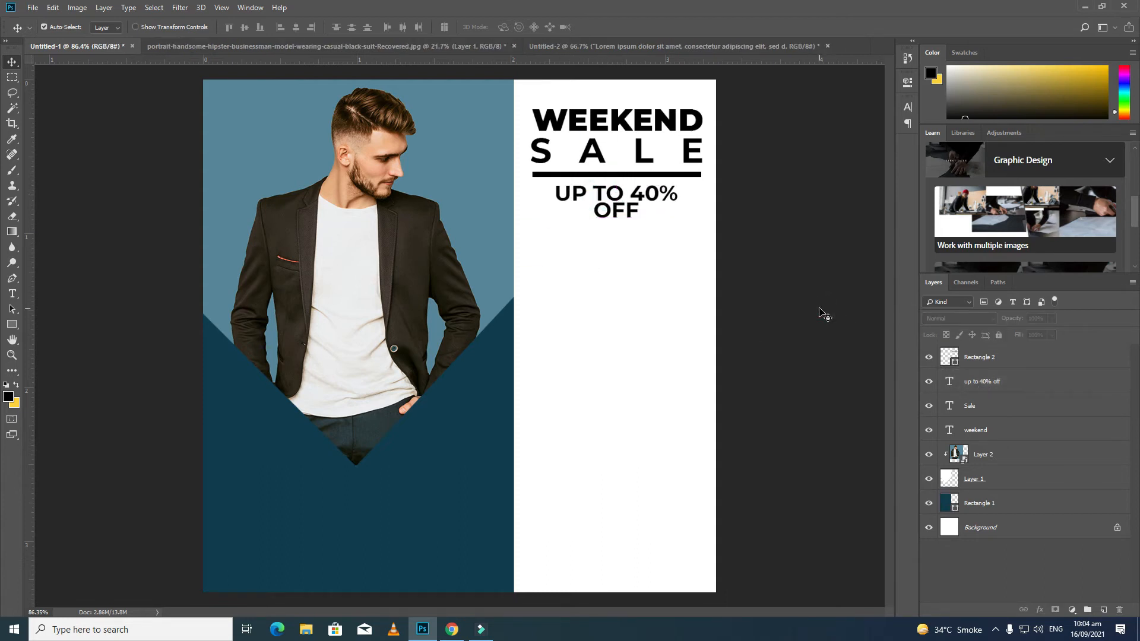
left_click(977, 377)
key("Up")
key("Up")
key("Up")
key("Up")
key("Up")
key("Up")
key("Up")
left_click(806, 357)
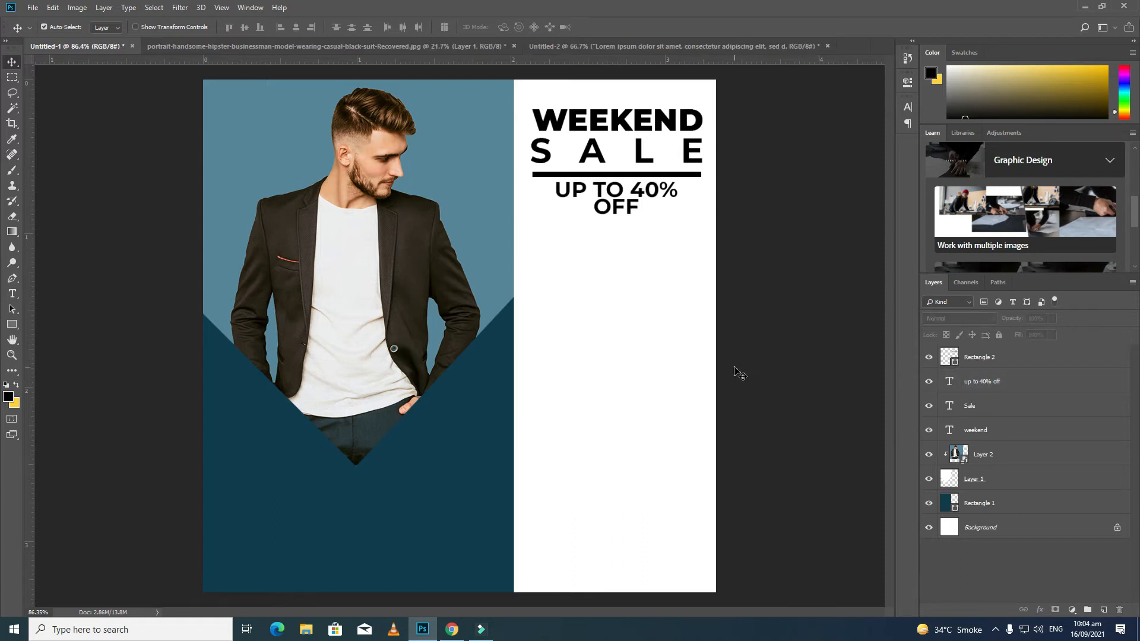
Step: Add a two-line text MENS COLLECTION below the discount text, with one word on each line
key("t")
left_click(542, 275)
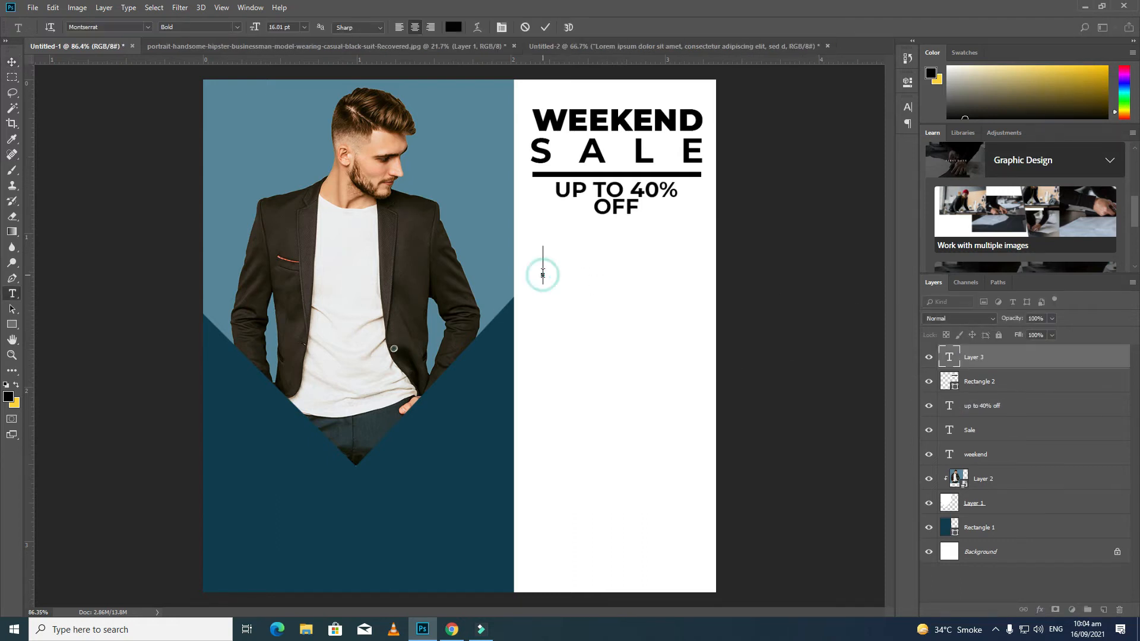
type("MENS")
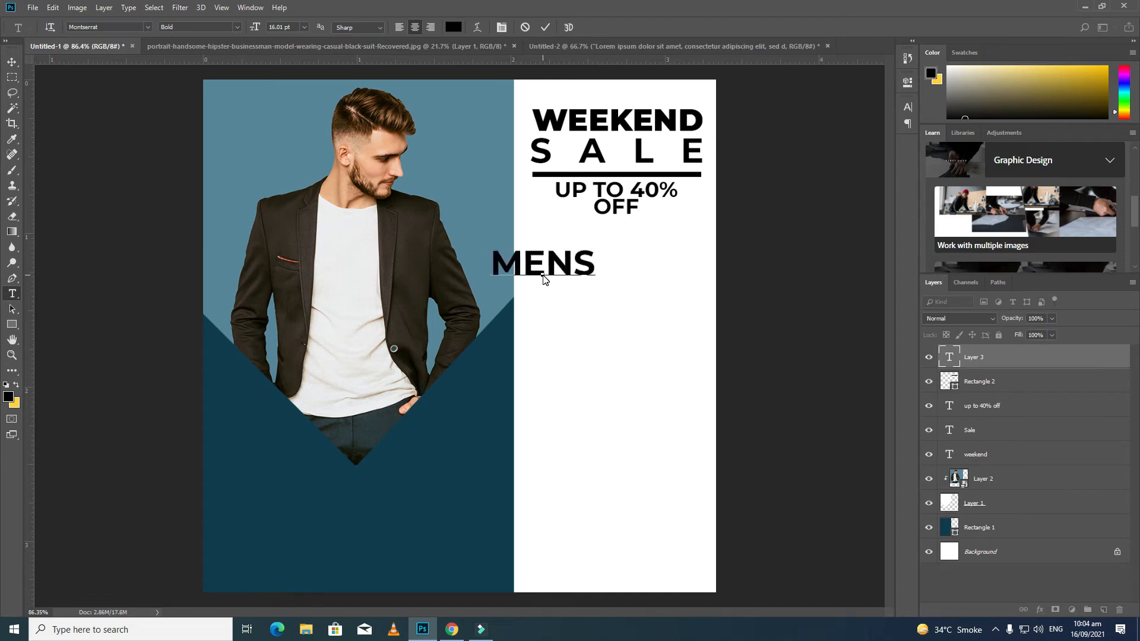
key("Return")
type("COLLEC")
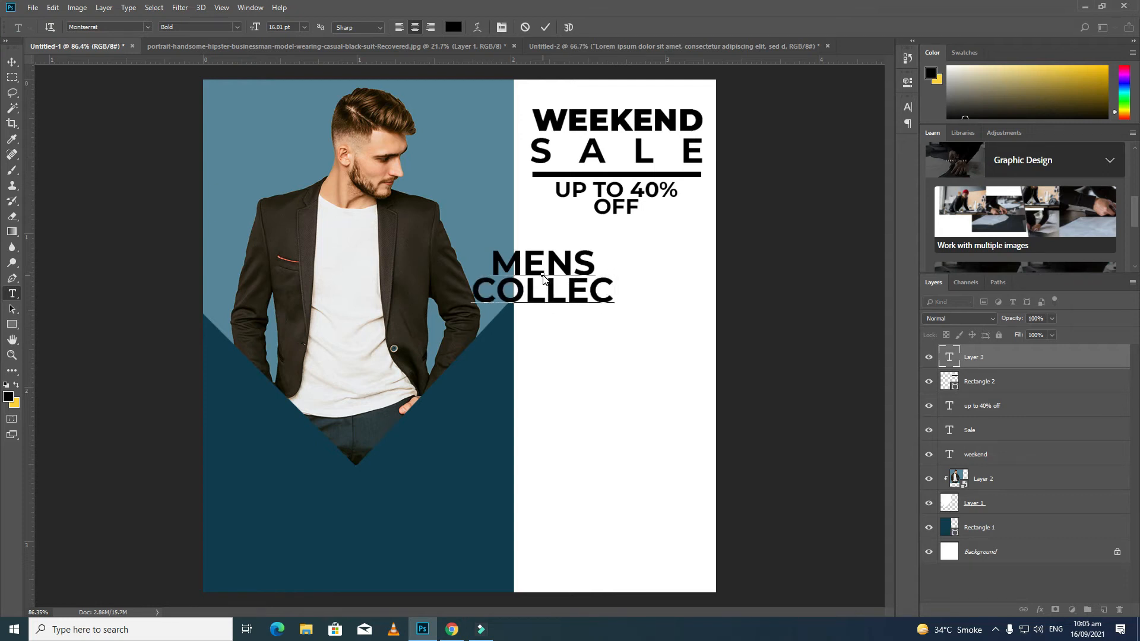
type("TION")
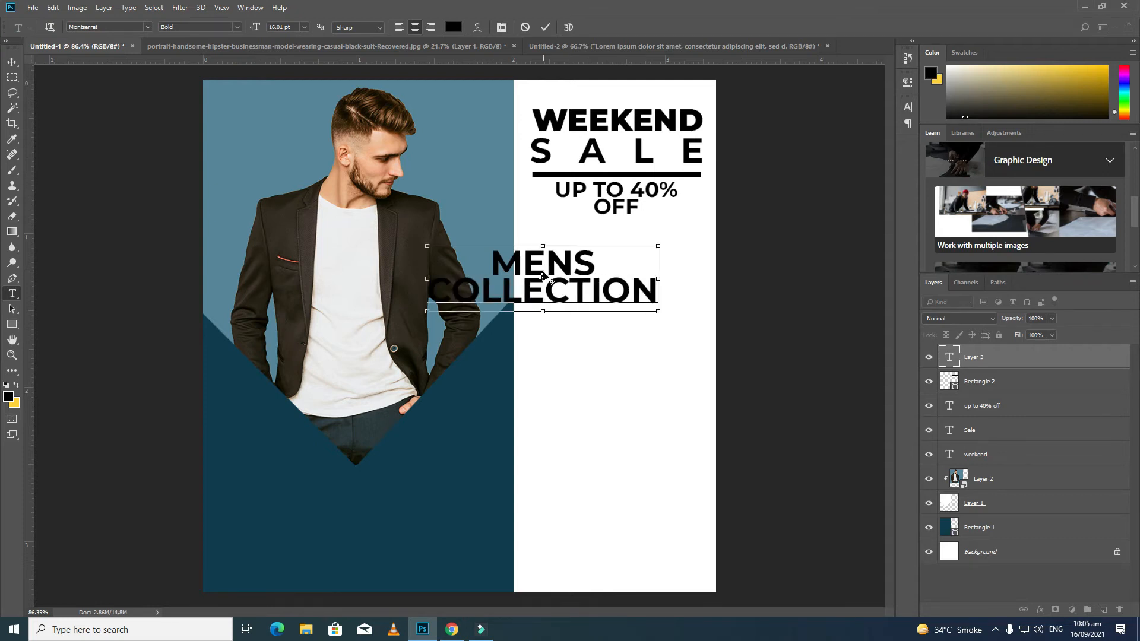
Step: Format the MENS COLLECTION text at 7.01 pt with automatic leading and 380 tracking
key("ctrl+a")
left_click(907, 107)
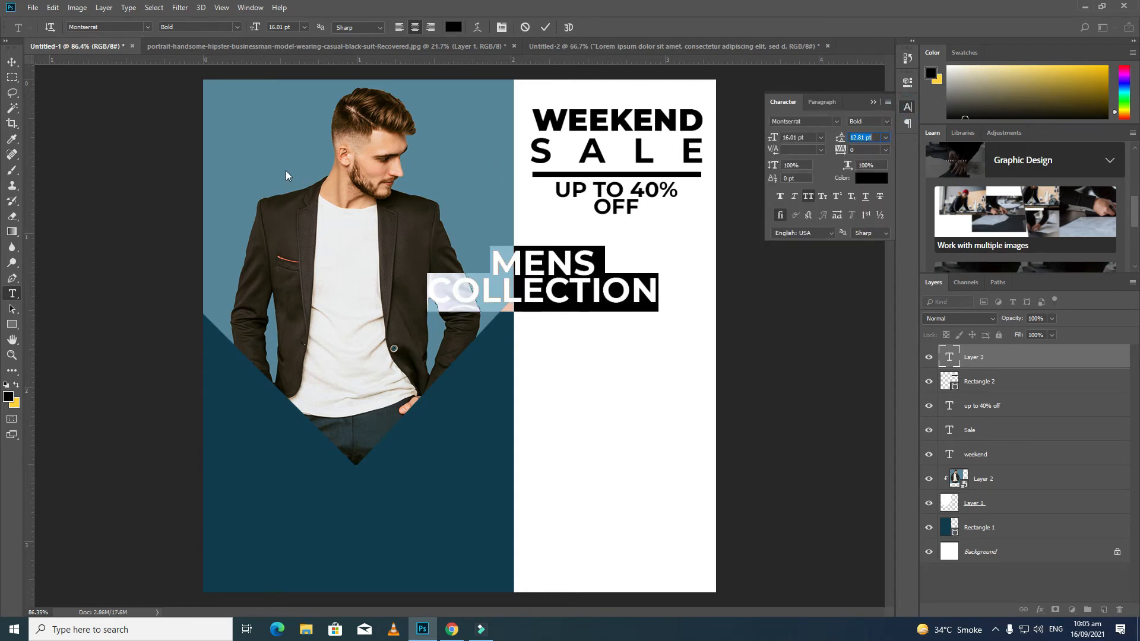
mouse_move(848, 167)
left_mouse_down()
mouse_move(856, 169)
mouse_move(853, 151)
left_mouse_up()
key("ctrl+z")
left_click_drag(773, 137, 770, 141)
left_click(886, 137)
left_click(868, 153)
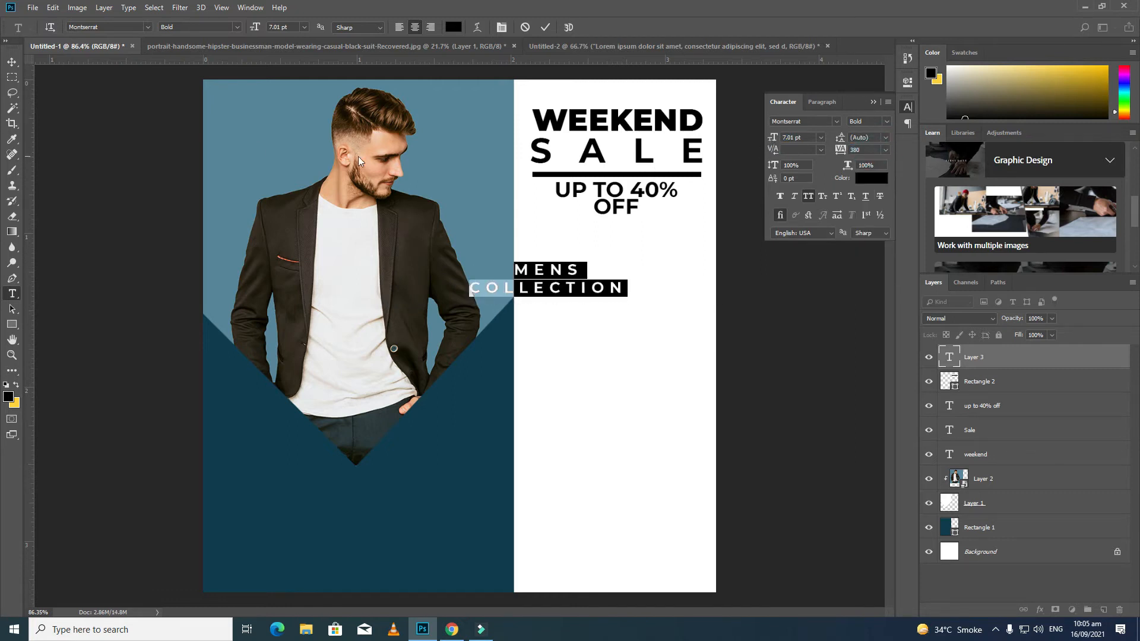
Step: Move the MENS COLLECTION text into the white area, centred below UP TO 40% OFF, and deselect it
left_click(7, 67)
left_click_drag(558, 272, 629, 265)
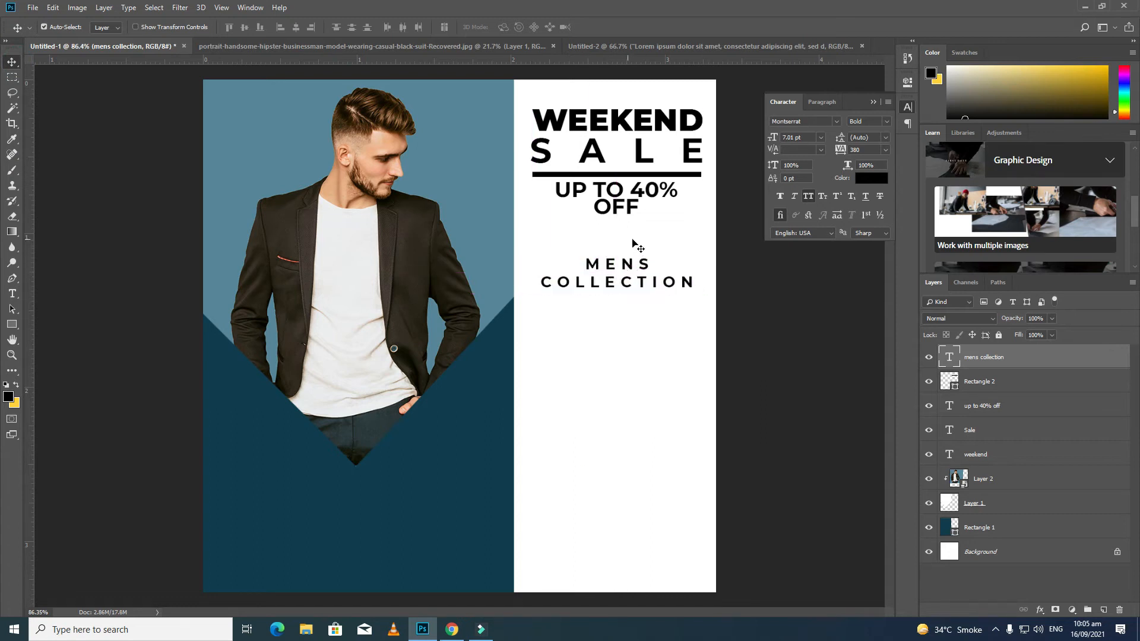
left_click(667, 249)
Step: Sample the panel's dark blue (07384d) as foreground colour and draw a rectangle about 235 by 41 px below MENS COLLECTION
left_click(12, 324)
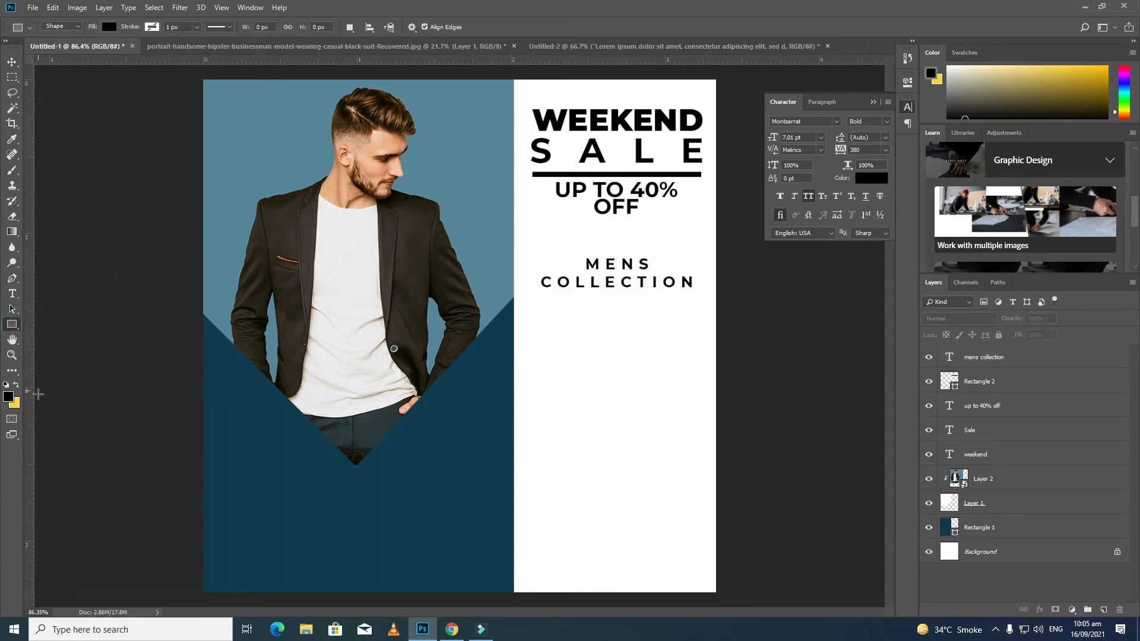
left_click(8, 398)
left_click(422, 474)
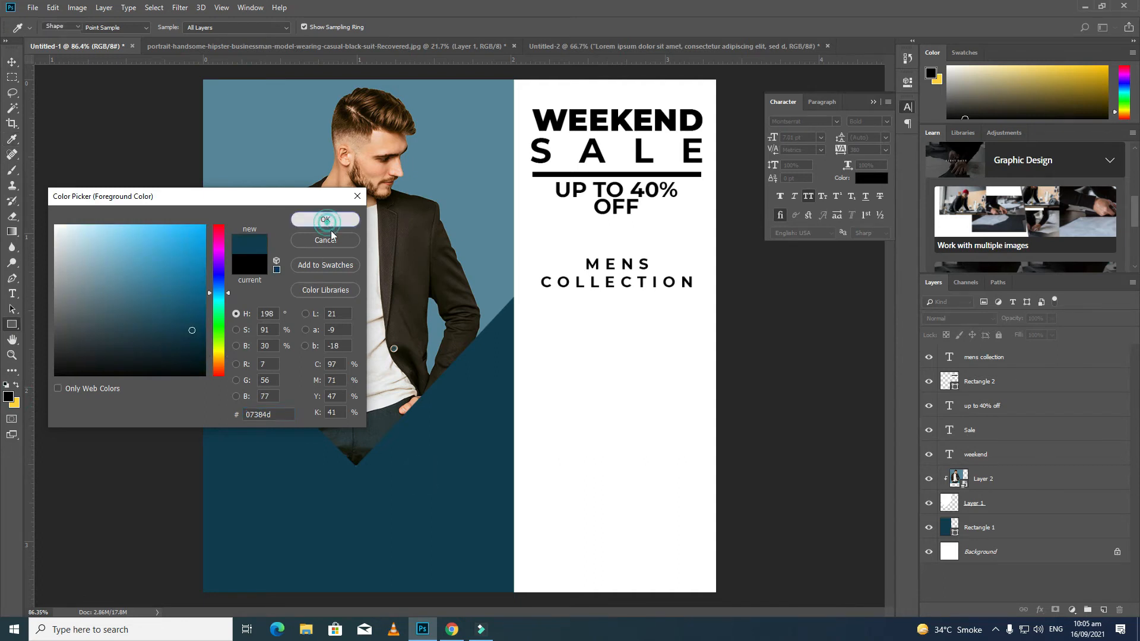
left_click(325, 220)
left_click_drag(568, 346, 687, 366)
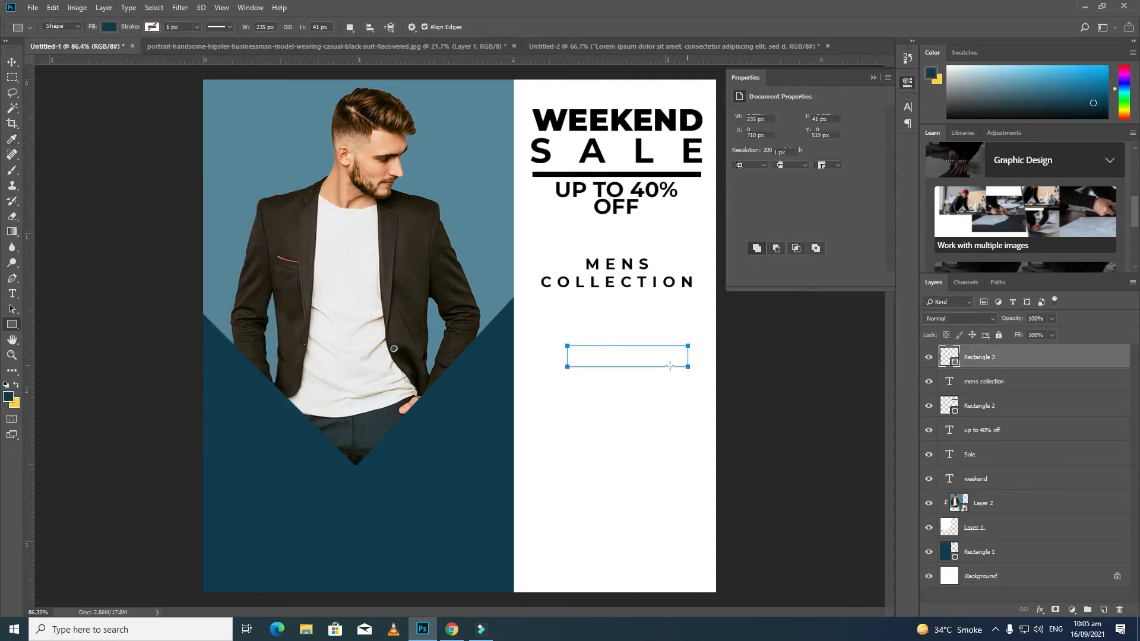
left_click(875, 79)
Step: Move the dark blue rectangle over MENS COLLECTION and scale it to about 144% width and 315% height
key("ctrl+t")
left_click_drag(632, 380, 703, 278)
left_click_drag(556, 277, 529, 277)
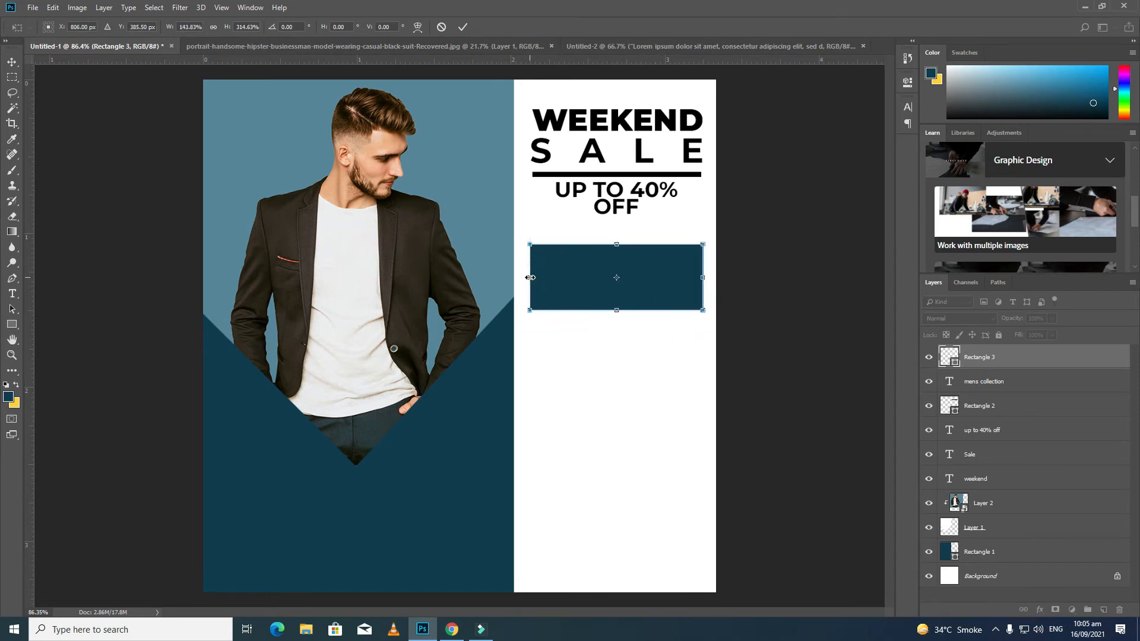
key("Return")
Step: Bring the MENS COLLECTION text layer above the dark blue rectangle and align their vertical centres
left_click_drag(979, 387, 990, 355)
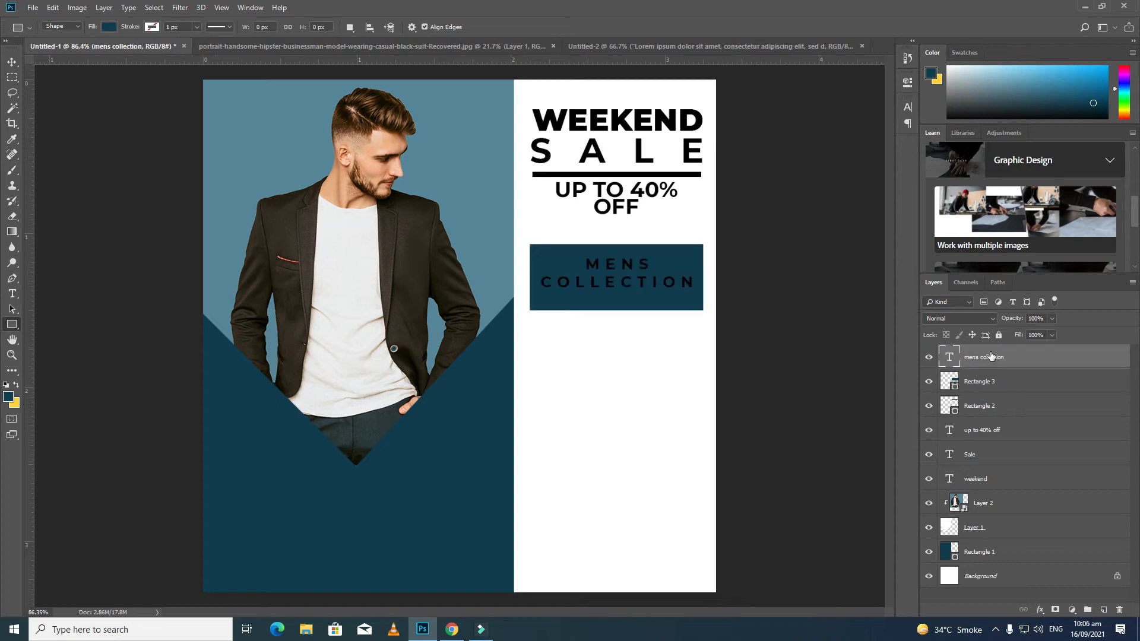
left_click(996, 381, "shift")
left_click(8, 63)
left_click(244, 27)
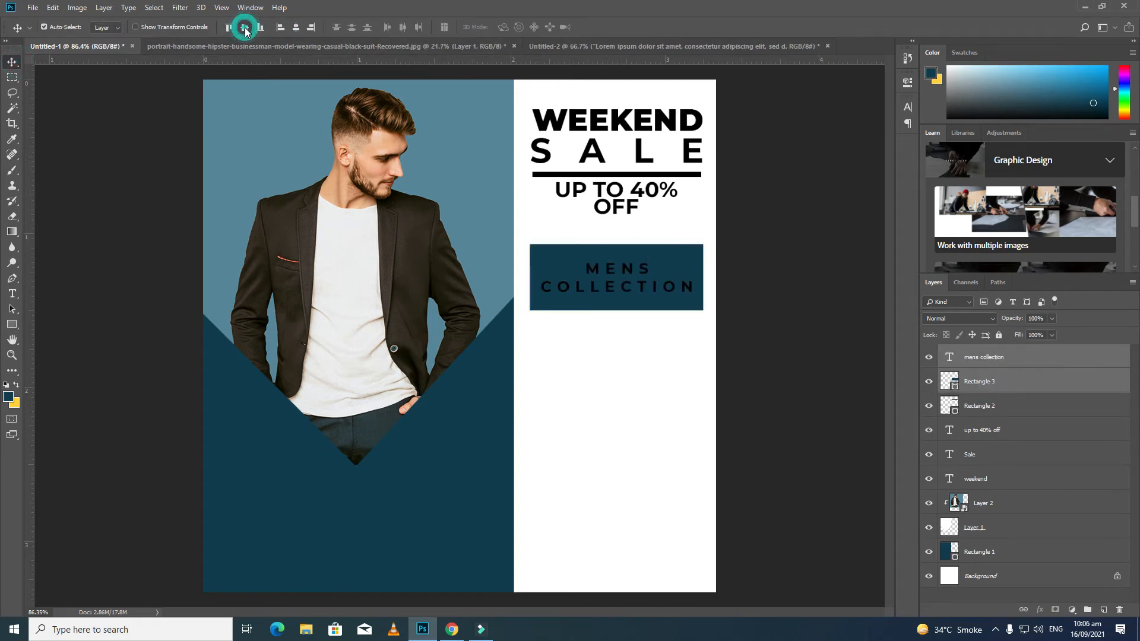
left_click(808, 335)
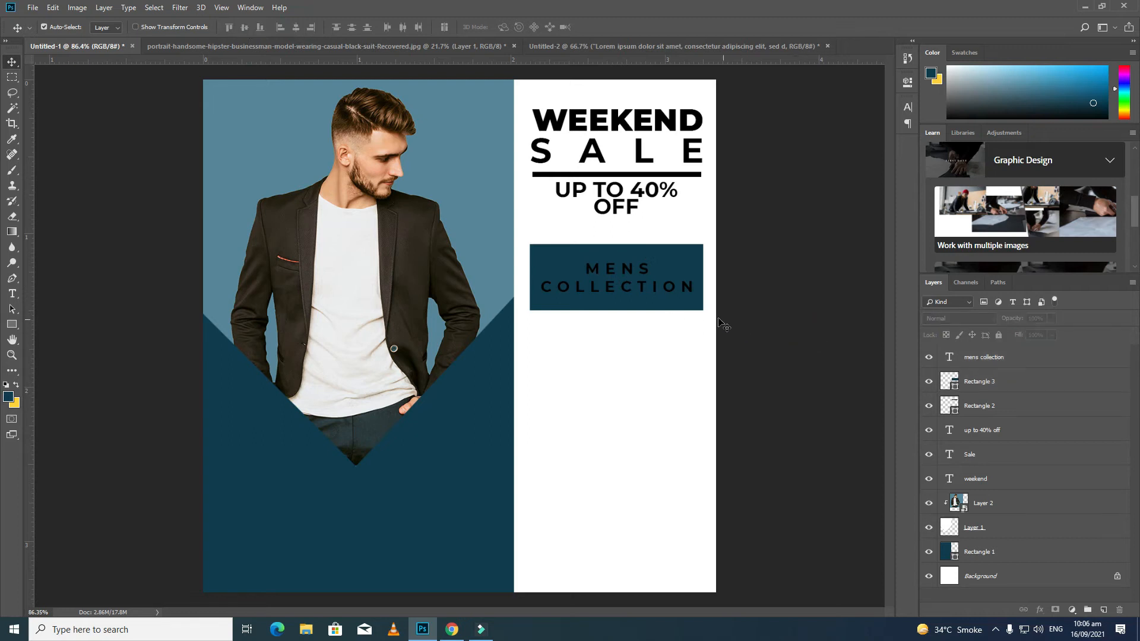
Step: Shorten the dark blue rectangle slightly from its lower edge and vertically centre MENS COLLECTION within it again
left_click(607, 308)
key("ctrl+t")
left_click_drag(617, 309, 618, 301)
key("Return")
key("Tab")
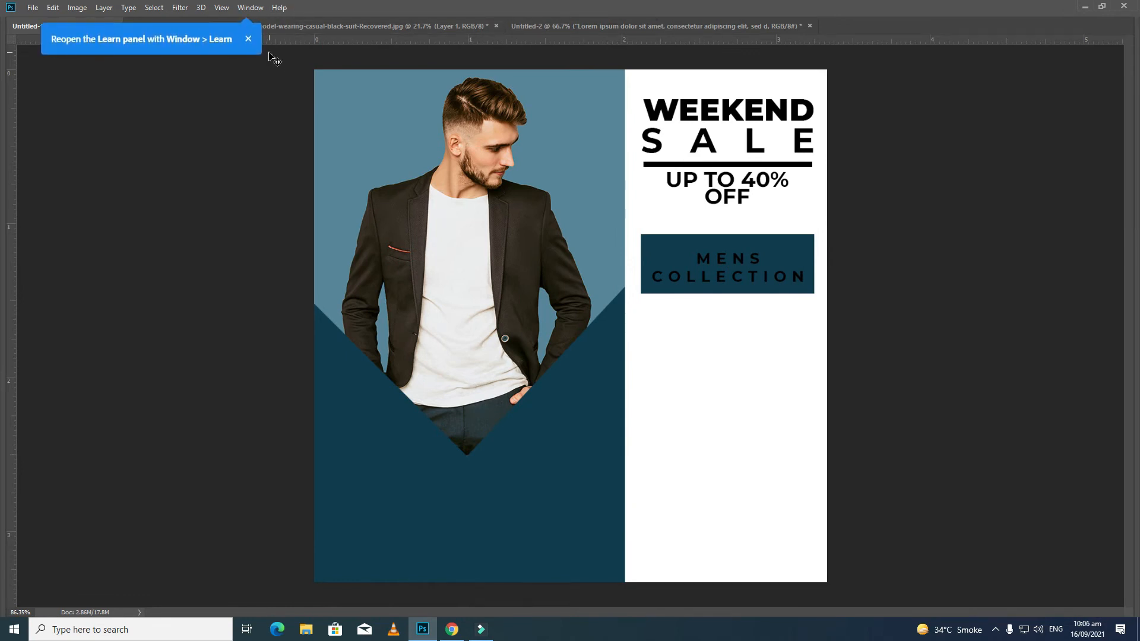
key("Tab")
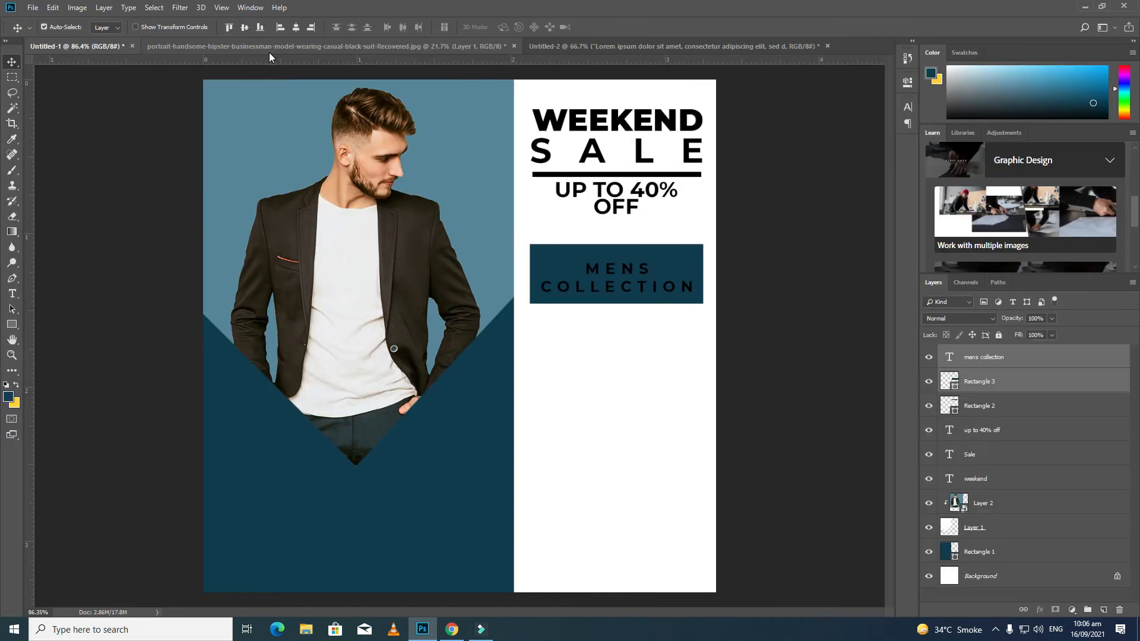
left_click(244, 28)
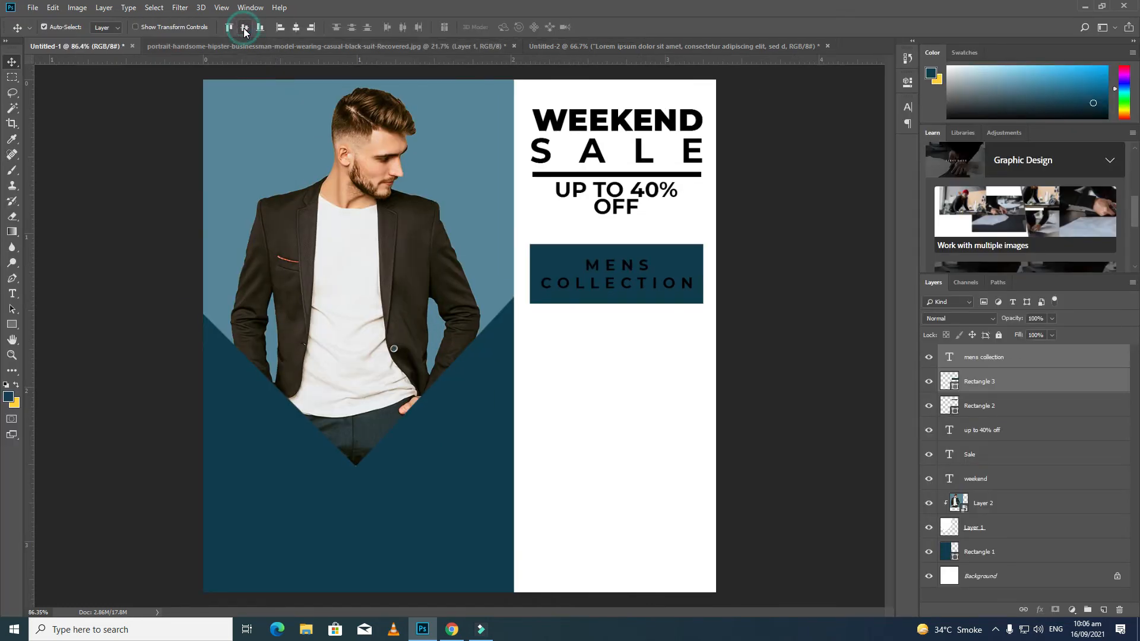
Step: Recolour the whole MENS COLLECTION text white and deselect it
double_click(654, 286)
key("ctrl+a")
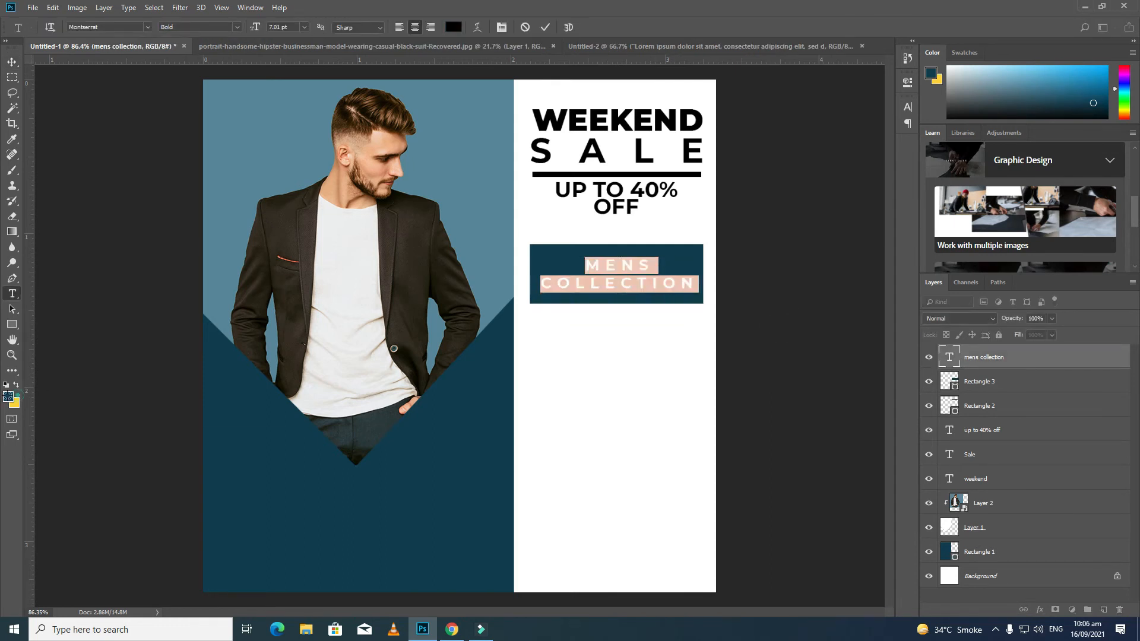
left_click(8, 396)
left_click_drag(131, 339, 52, 222)
left_click(348, 220)
left_click(12, 63)
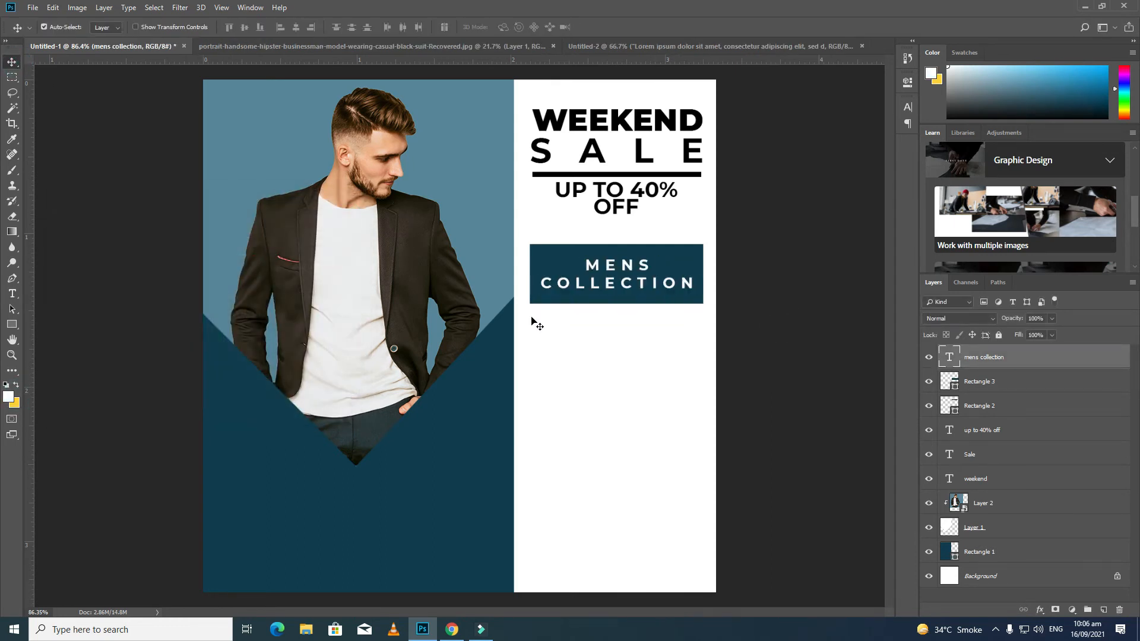
left_click(778, 385)
Step: Draw a narrow vertical rectangle about 43 by 352 px below the MENS COLLECTION box, undoing the extra second rectangle
left_click(10, 323)
left_click_drag(575, 334, 597, 514)
left_click_drag(633, 364, 654, 527)
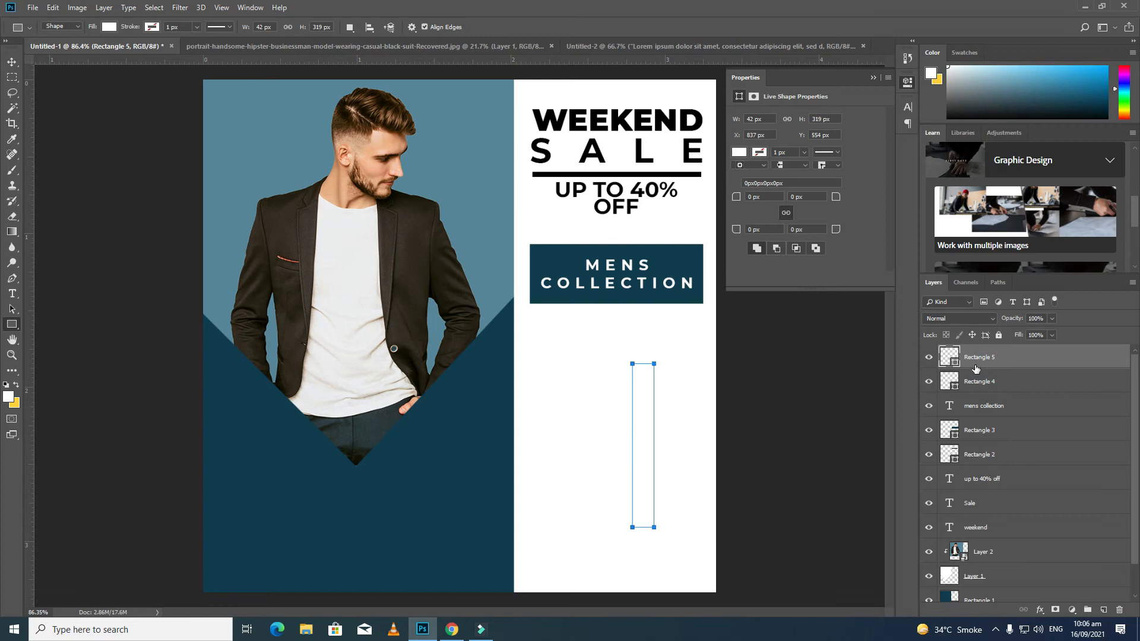
key("ctrl+z")
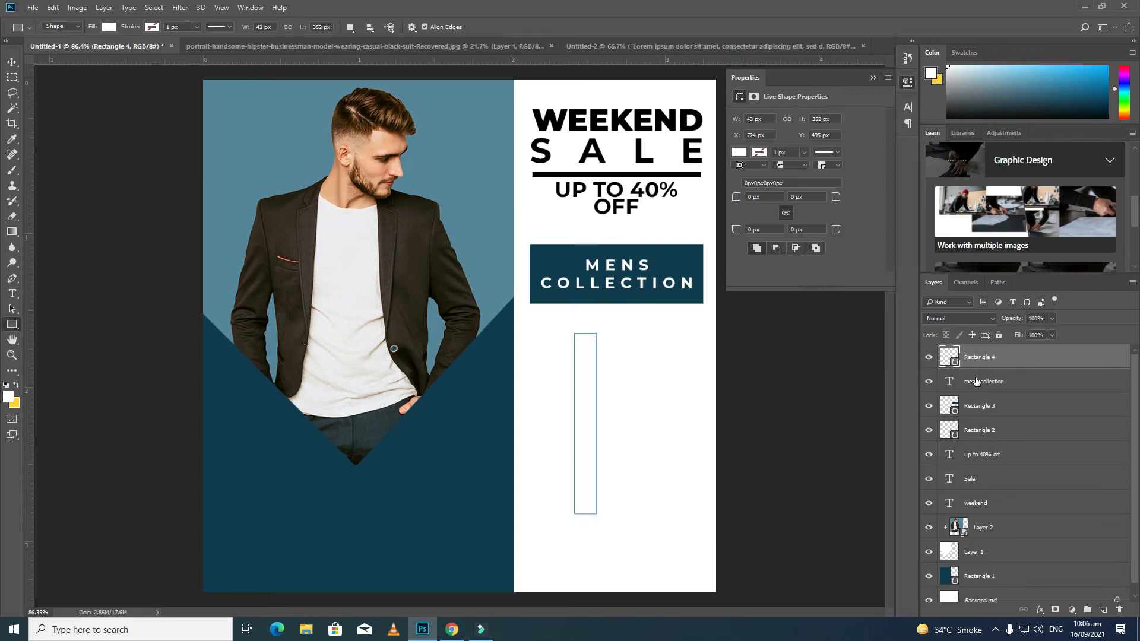
Step: Move the MENS COLLECTION text and its dark blue box up together, closer to the discount text, and apply
left_click(977, 381)
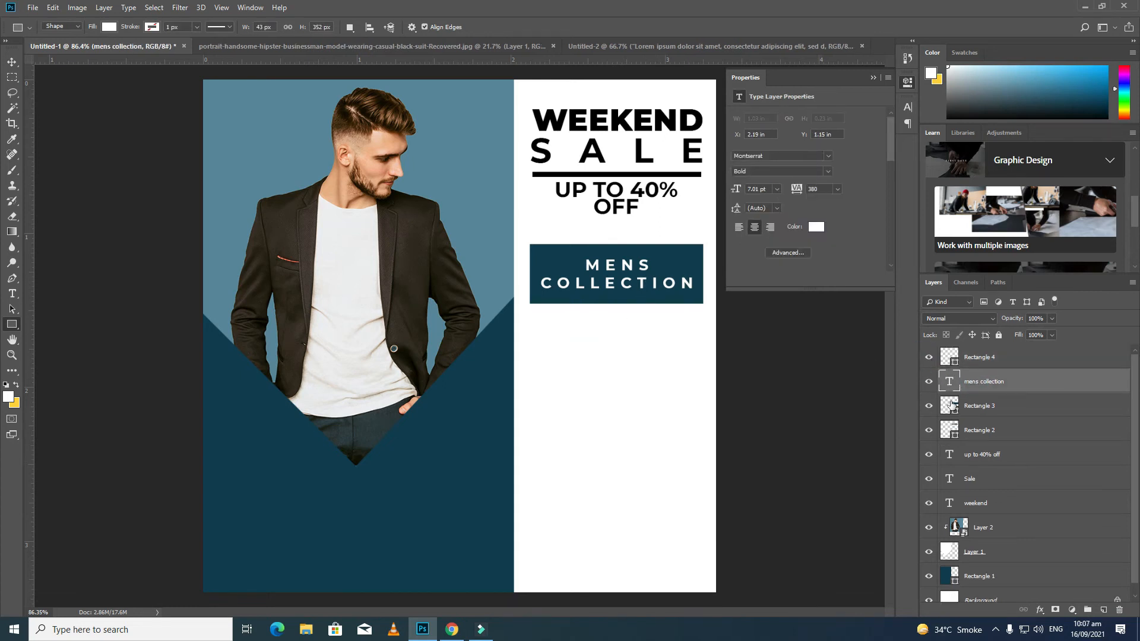
left_click(980, 406, "shift")
key("ctrl+t")
key("Up")
key("Up")
key("Up")
key("Up")
key("Up")
key("Up")
key("Up")
key("Up")
key("Up")
key("Up")
key("Up")
key("Up")
key("Up")
key("Up")
key("Up")
key("Up")
key("Up")
key("Up")
key("Up")
key("Up")
key("Up")
key("Up")
key("Up")
key("Up")
key("Up")
key("Up")
key("Up")
key("Up")
key("Up")
key("Up")
key("Up")
key("Up")
key("Up")
key("Up")
key("Up")
key("Up")
key("Up")
key("Up")
left_click_drag(648, 258, 648, 263)
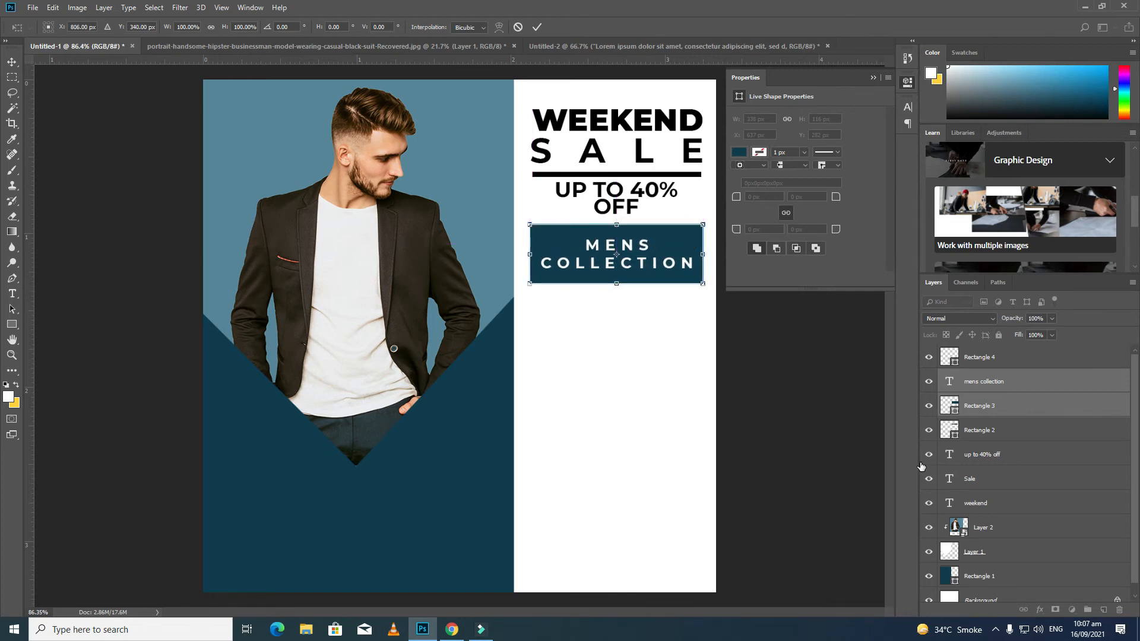
key("u")
left_click(809, 443)
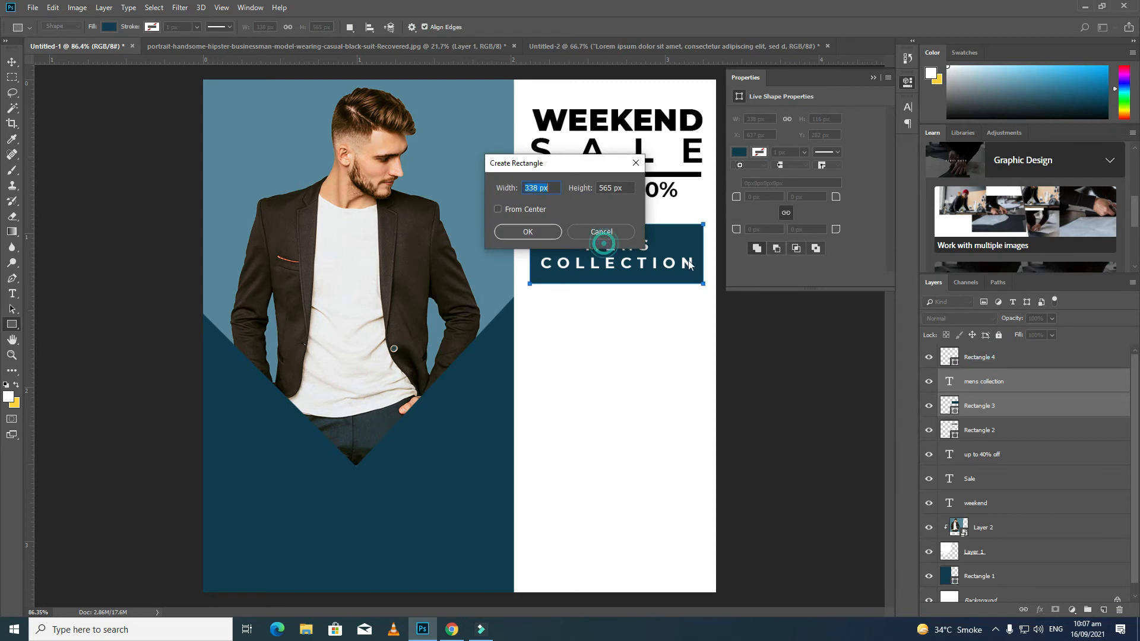
left_click(602, 231)
Step: Change the fill of the narrow vertical rectangle to black
double_click(952, 360)
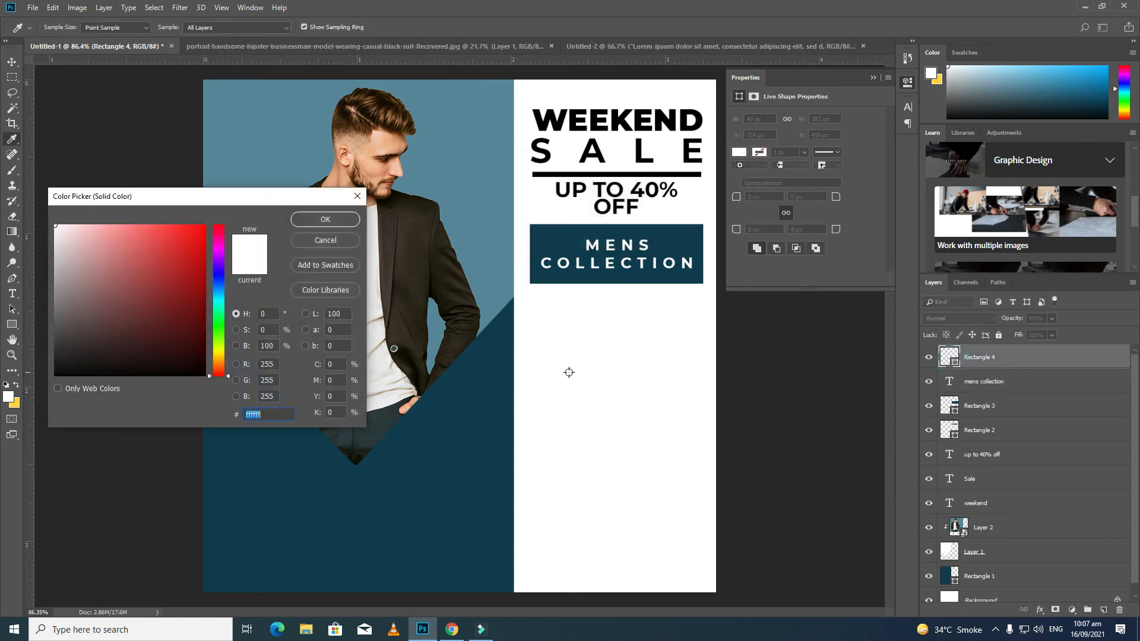
left_click_drag(125, 339, 92, 387)
left_click(321, 219)
Step: Resize the vertical black rectangle to a thin bar about 8 by 431 px below the MENS COLLECTION box
key("v")
key("ctrl+t")
left_click_drag(597, 424, 586, 424)
left_click_drag(579, 381, 573, 358)
left_click_drag(580, 491, 571, 527)
key("Return")
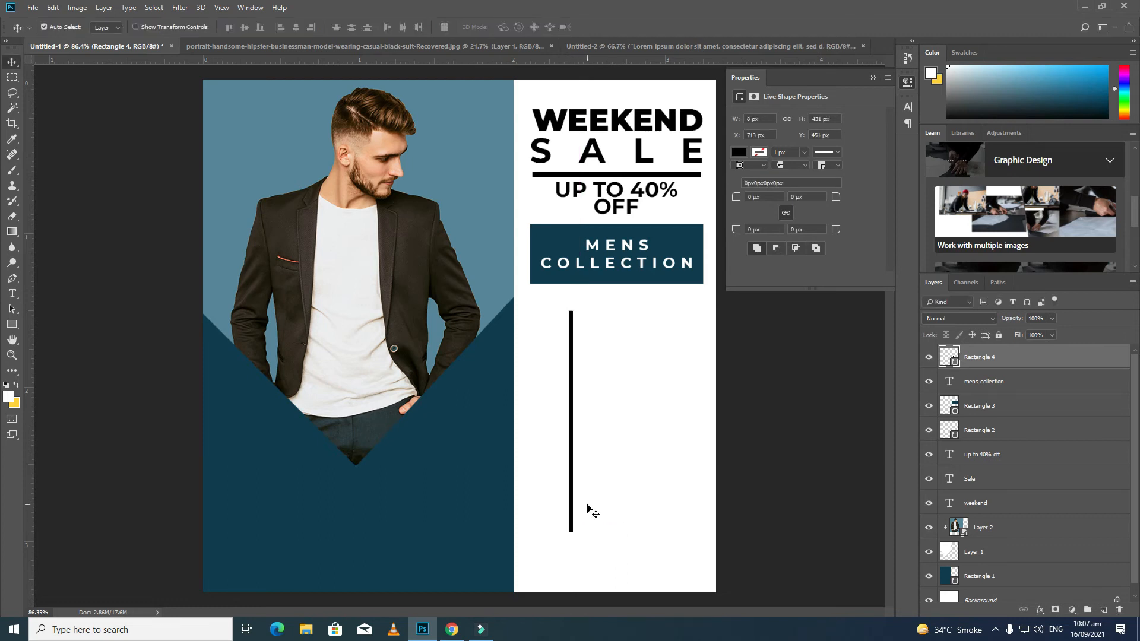
Step: Widen the vertical black bar to about 15 px with a height of about 433 px, apply and deselect
key("ctrl+t")
left_click_drag(573, 422, 572, 424)
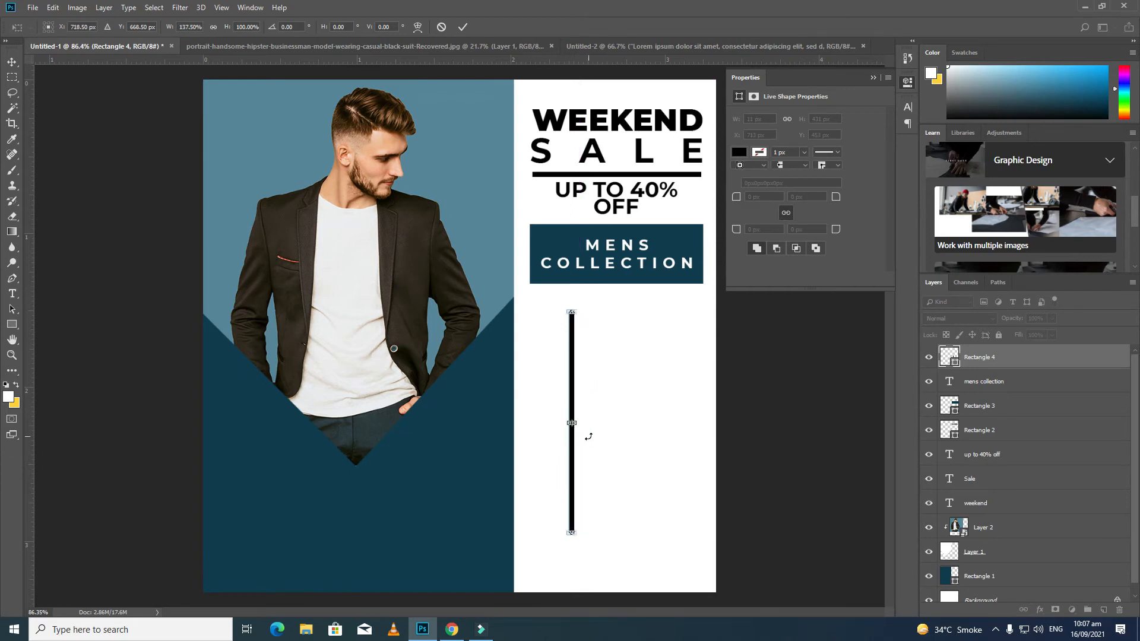
left_click_drag(575, 535, 579, 537)
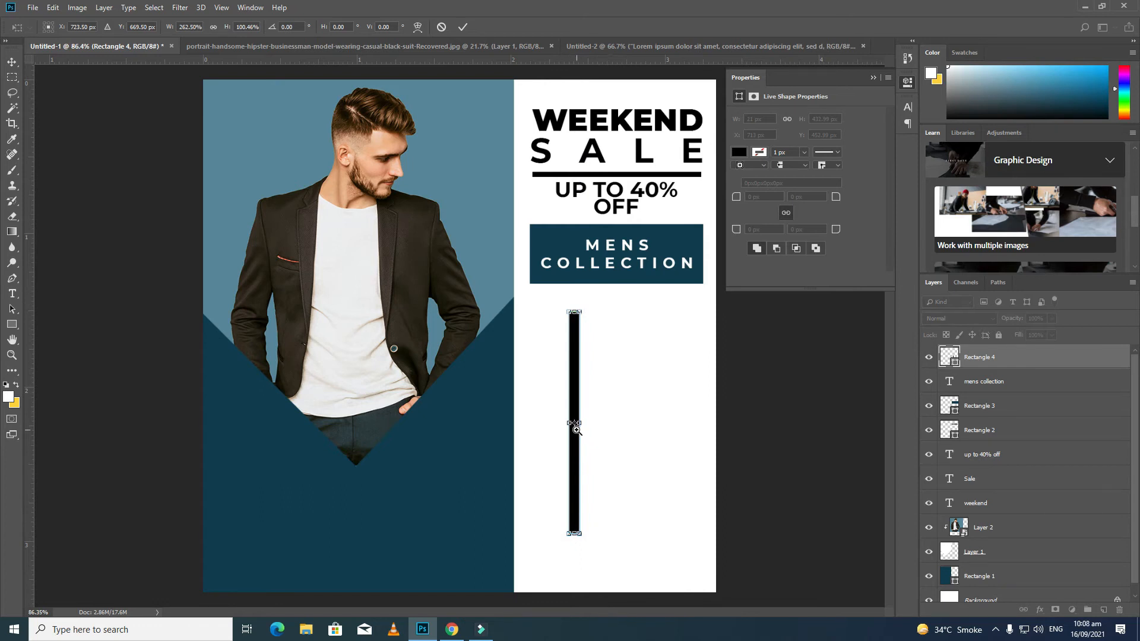
left_click(577, 430, "ctrl")
left_click(577, 430, "ctrl")
left_click(577, 430, "ctrl")
left_click_drag(643, 409, 631, 409)
right_click(651, 466, "ctrl")
left_click(667, 472)
key("Return")
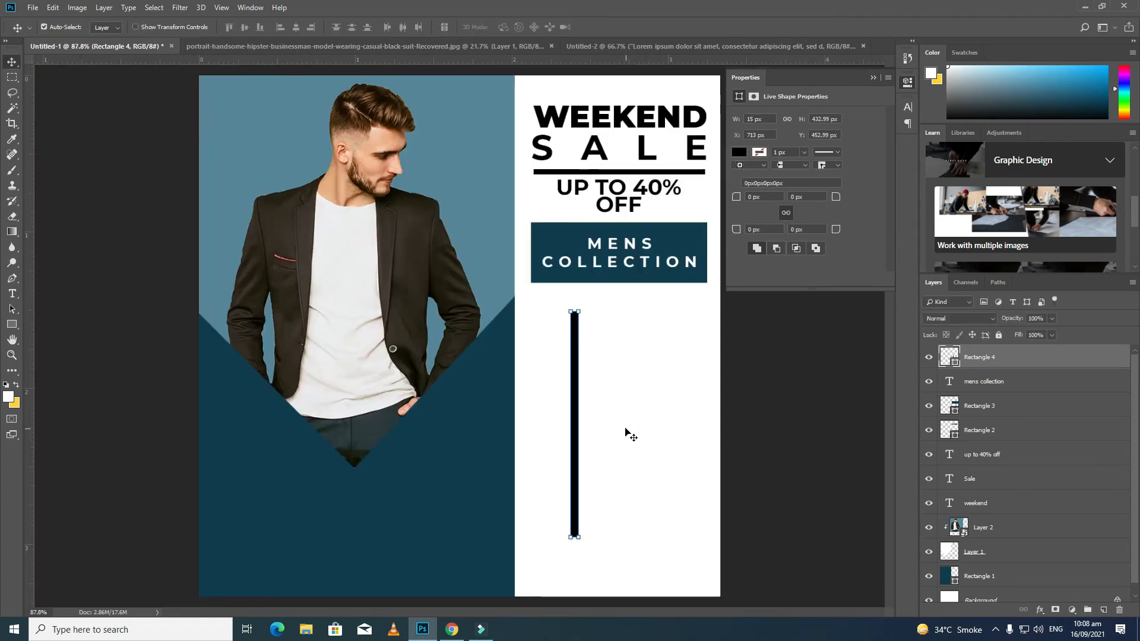
left_click(657, 436)
Step: Duplicate the black bar into four evenly spaced vertical bars and move them together up beneath the MENS COLLECTION box
left_click_drag(574, 437, 627, 433)
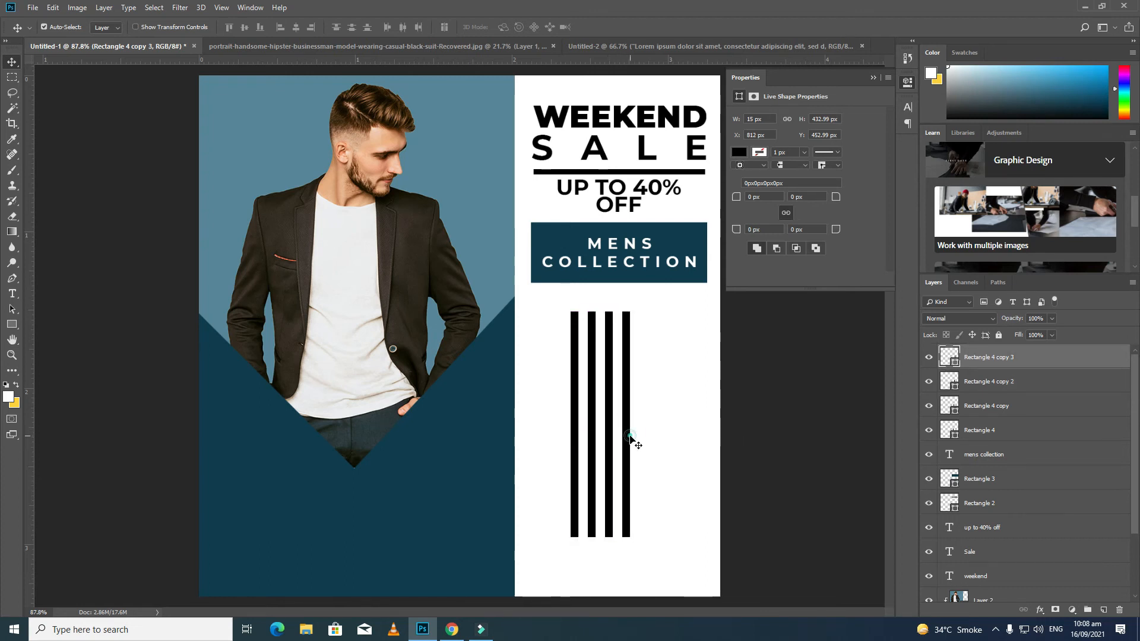
left_click(610, 453, "shift")
left_click(592, 455, "shift")
left_click(574, 454, "shift")
left_click_drag(575, 454, 590, 440)
left_click(778, 466)
Step: Draw a rectangle about 186 by 40 px below the four vertical bars and fill it with black
key("u")
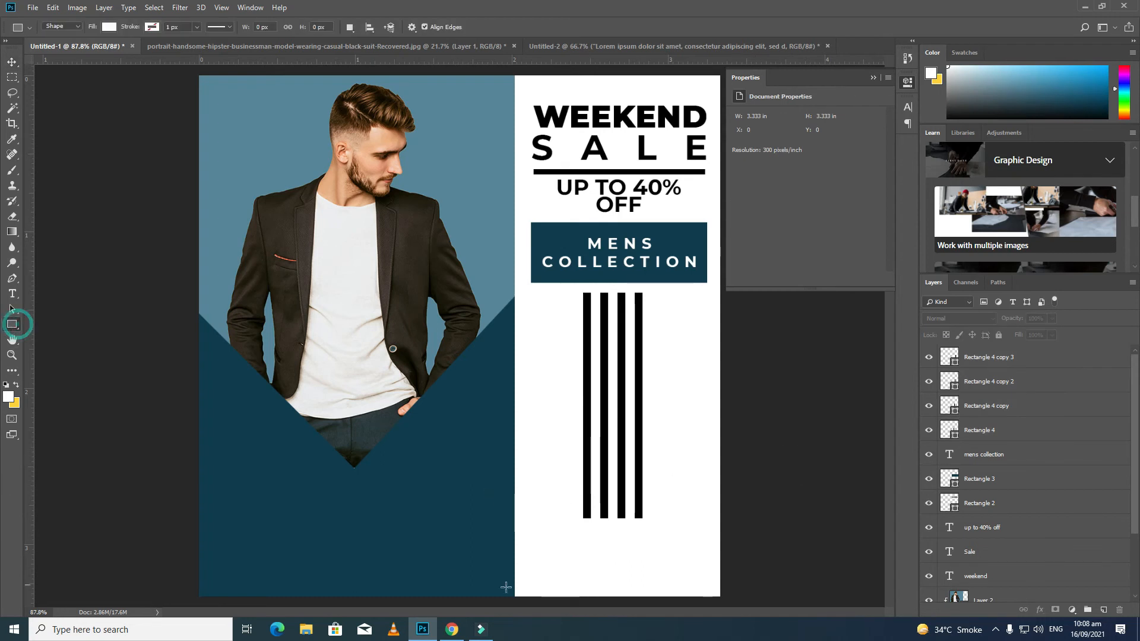
mouse_move(555, 547)
left_mouse_down()
mouse_move(647, 549)
mouse_move(653, 568)
left_mouse_up()
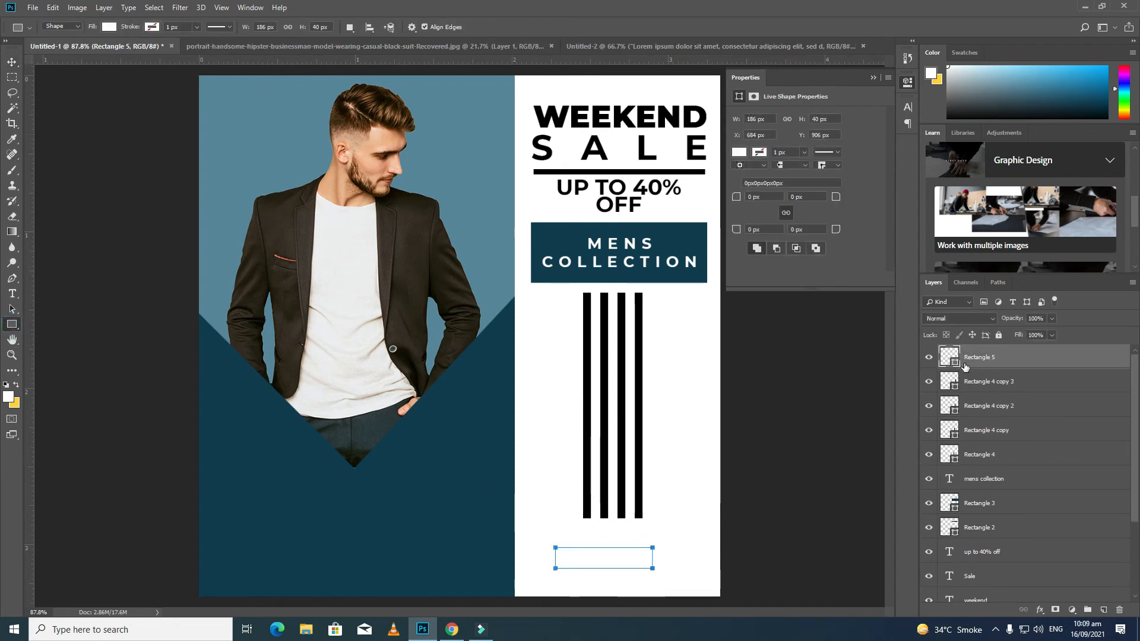
double_click(956, 361)
left_click(127, 358)
left_click(329, 221)
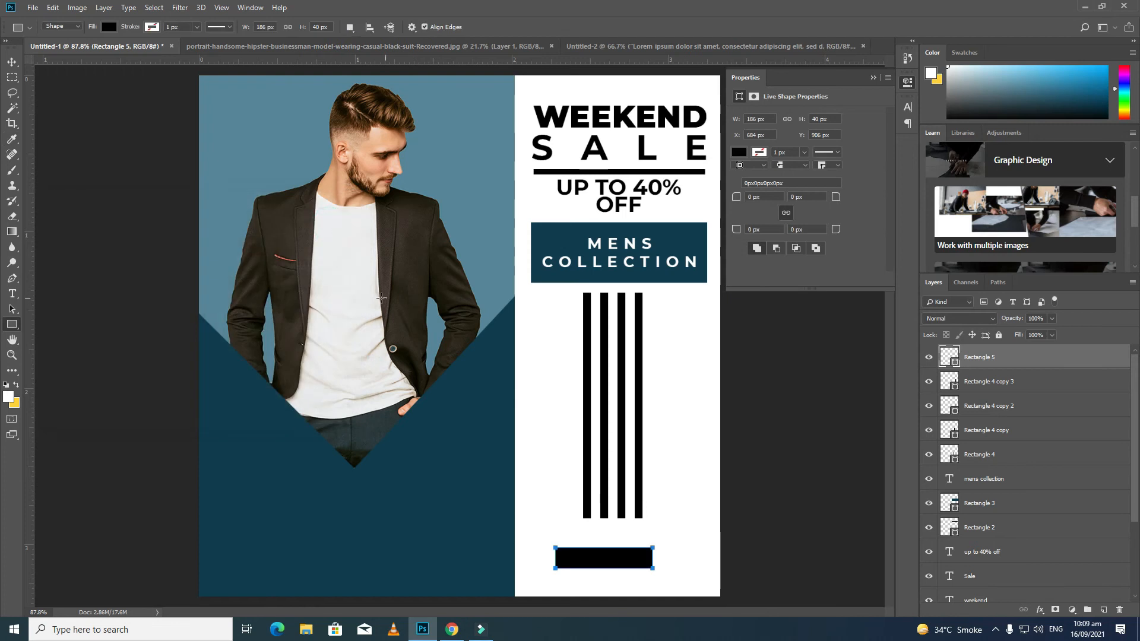
Step: Enlarge the black rectangle below the vertical bars to about 267 by 65 px with a free transform
left_click(11, 61)
key("ctrl+t")
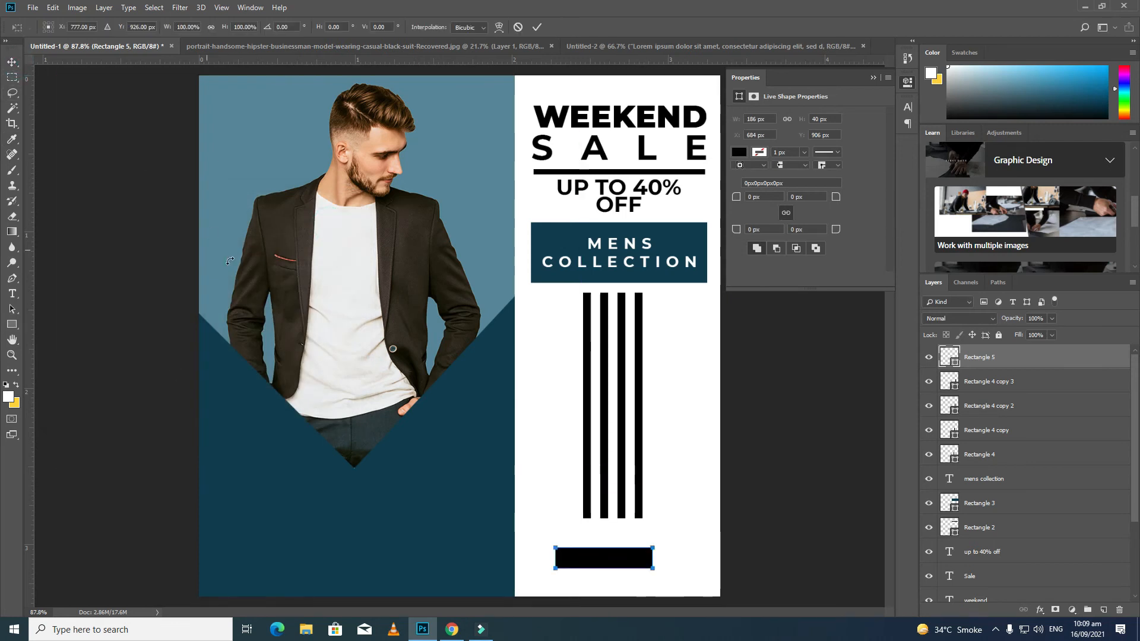
left_click_drag(652, 558, 682, 558)
left_click_drag(558, 558, 542, 558)
mouse_move(619, 568)
left_mouse_down()
mouse_move(612, 597)
mouse_move(611, 585)
left_mouse_up()
key("Return")
Step: Add the white text "SHOP NOW" and place it over the black rectangle below the vertical bars
key("t")
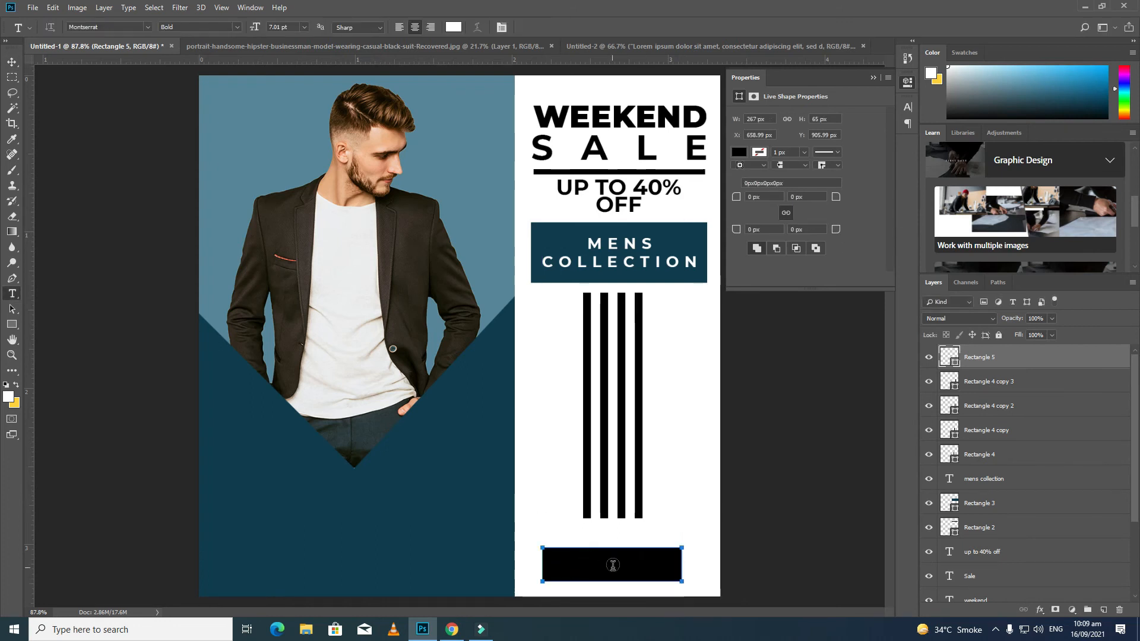
left_click(556, 519)
type("shop")
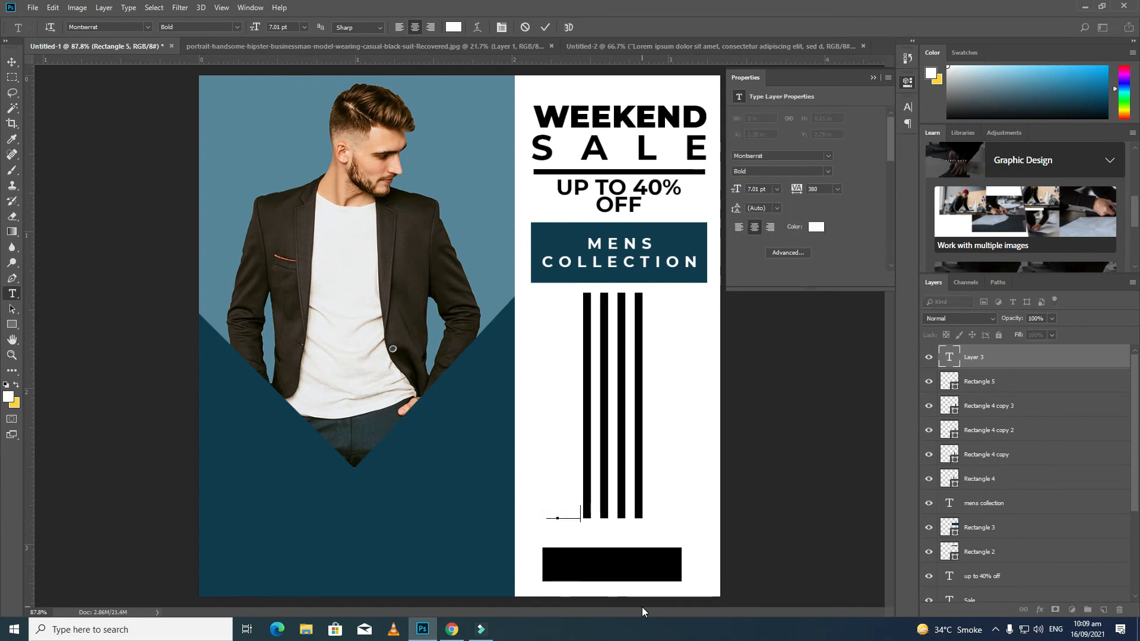
type(" now")
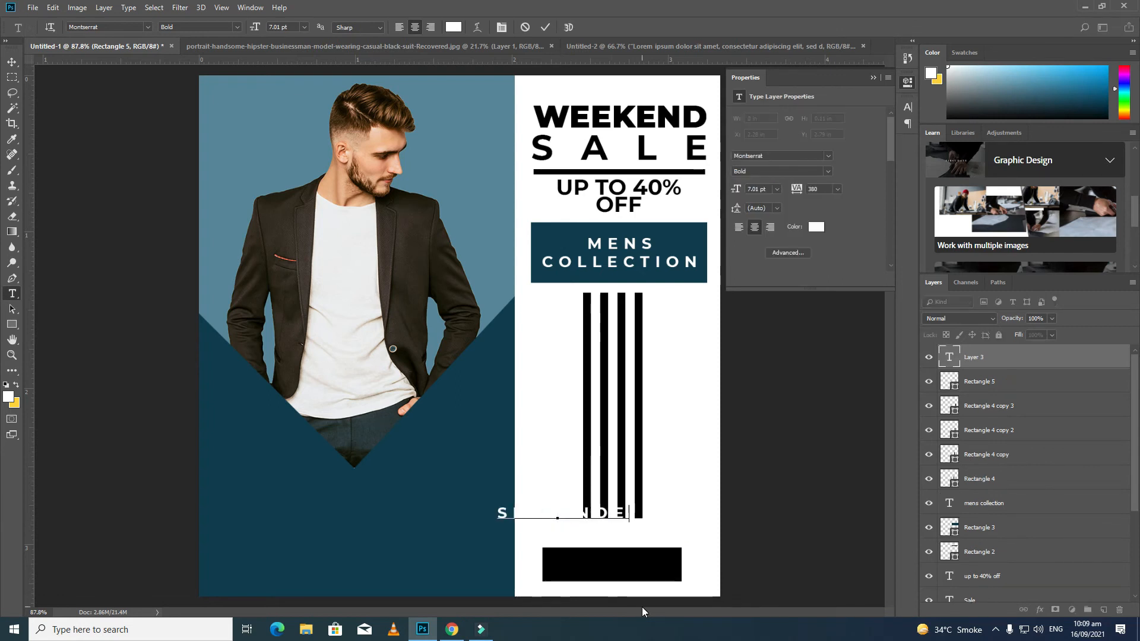
key("ctrl+a")
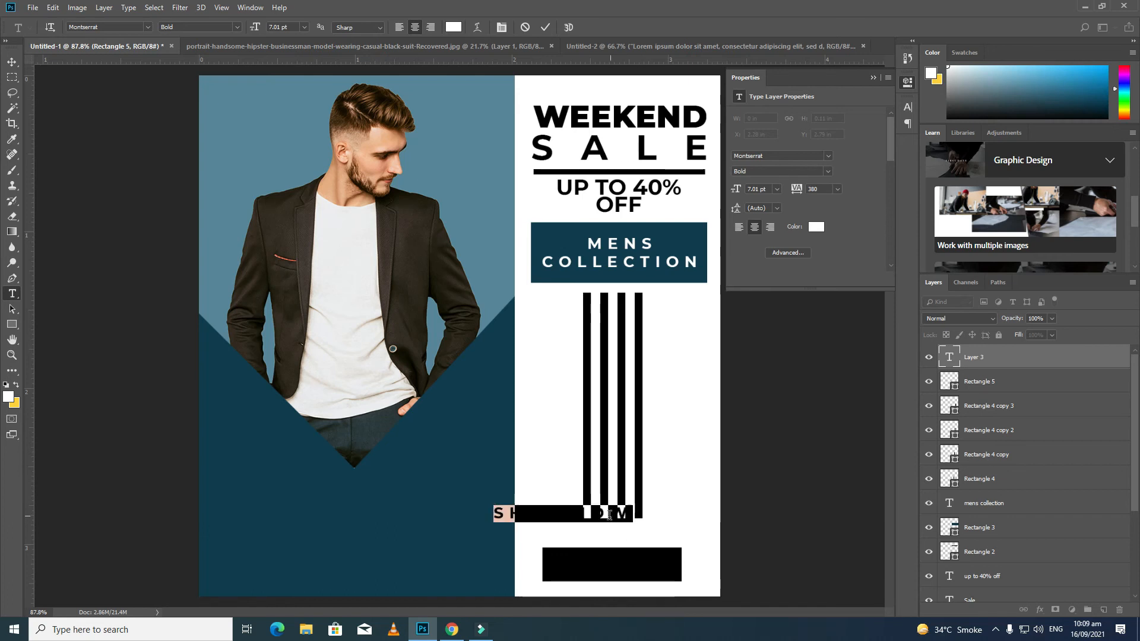
left_click_drag(646, 553, 662, 567)
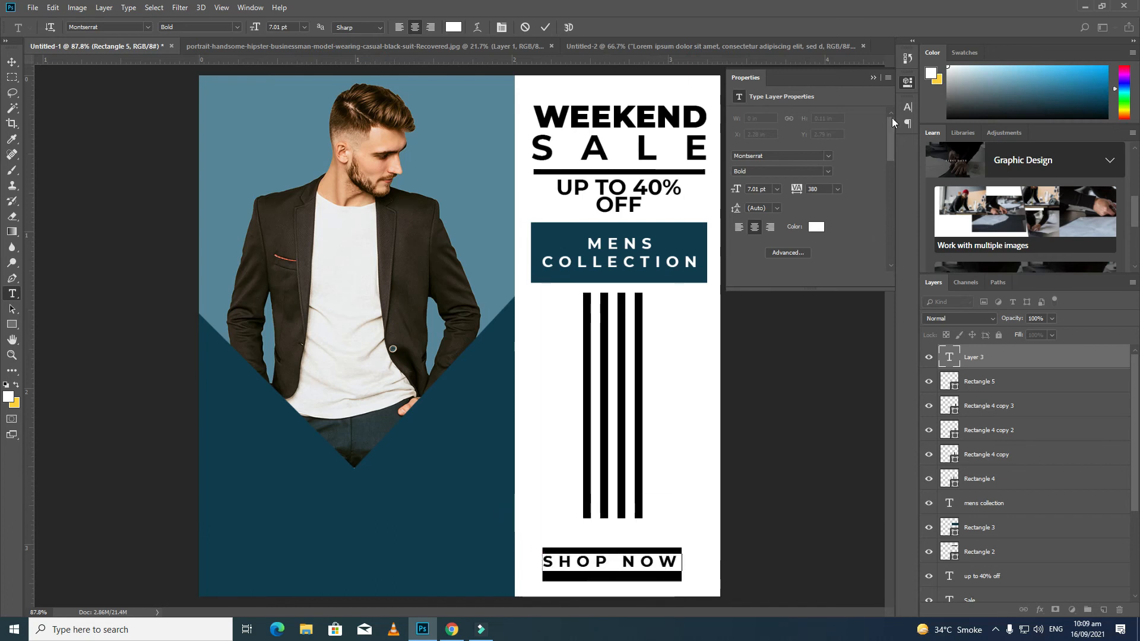
Step: Set the tracking of the SHOP NOW text to 0 and commit it
left_click(908, 107)
left_click(885, 151)
left_click(864, 228)
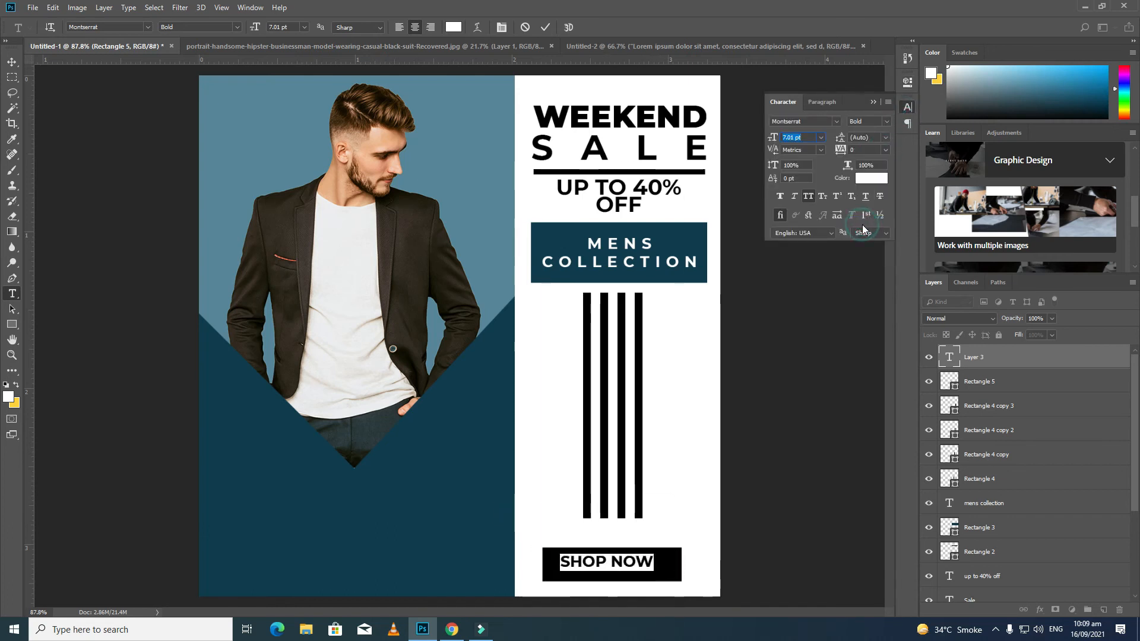
left_click(12, 63)
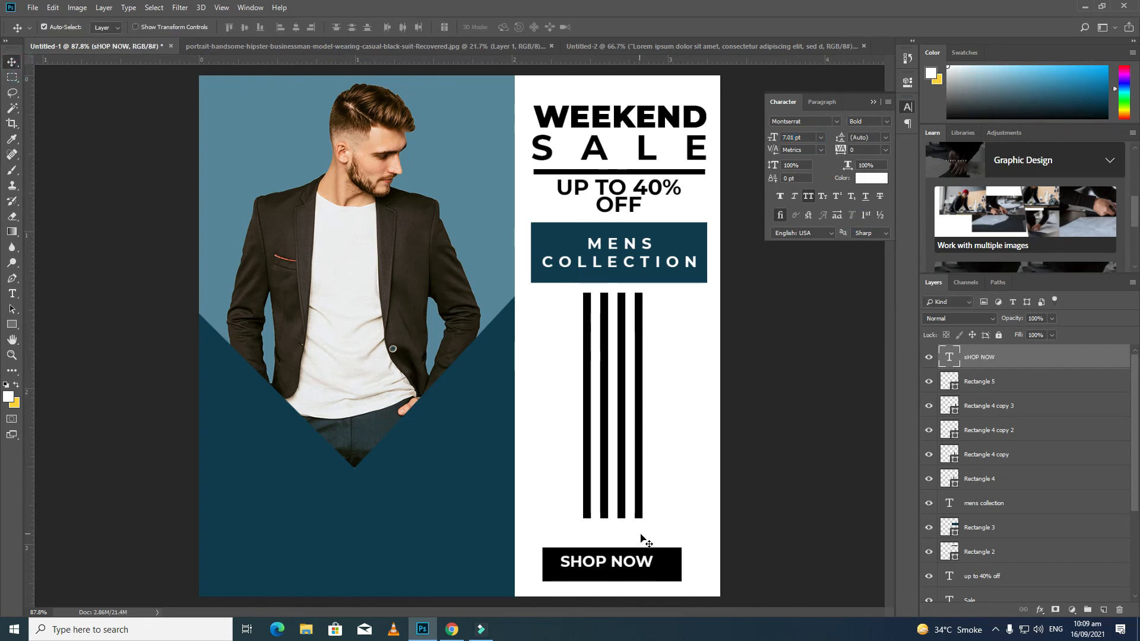
Step: Centre the SHOP NOW text and the black rectangle on each other horizontally and vertically, and deselect
left_click(659, 561, "shift")
left_click(296, 28)
left_click(243, 28)
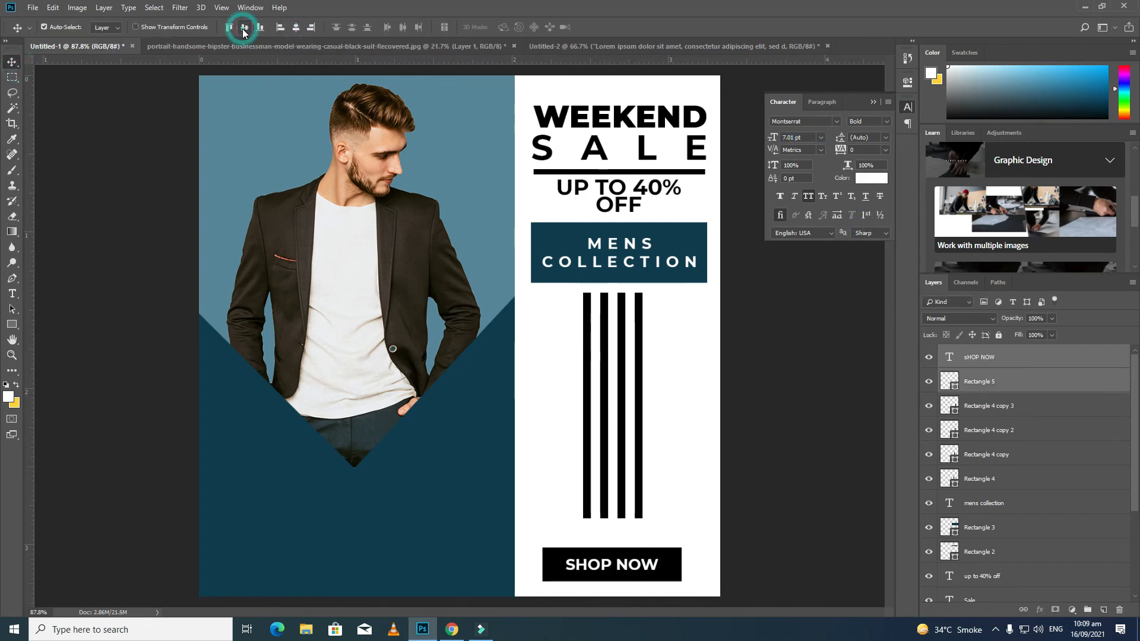
left_click(834, 476)
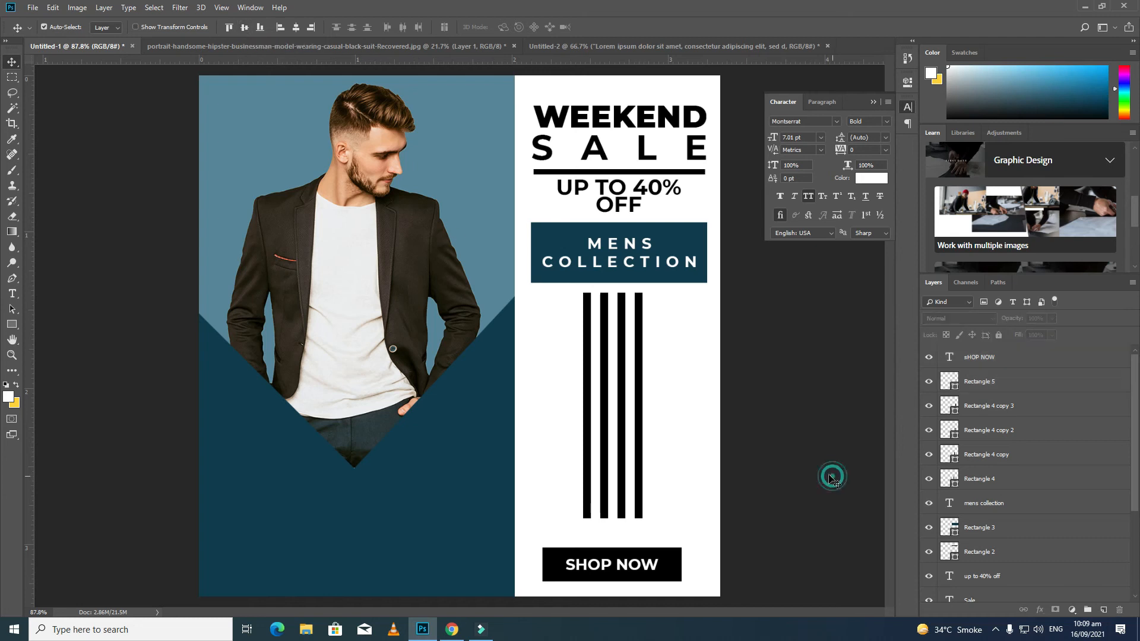
Step: Move the SHOP NOW text and its black rectangle together up by about 19 px
left_click(999, 362)
left_click(972, 387, "shift")
key("ctrl+t")
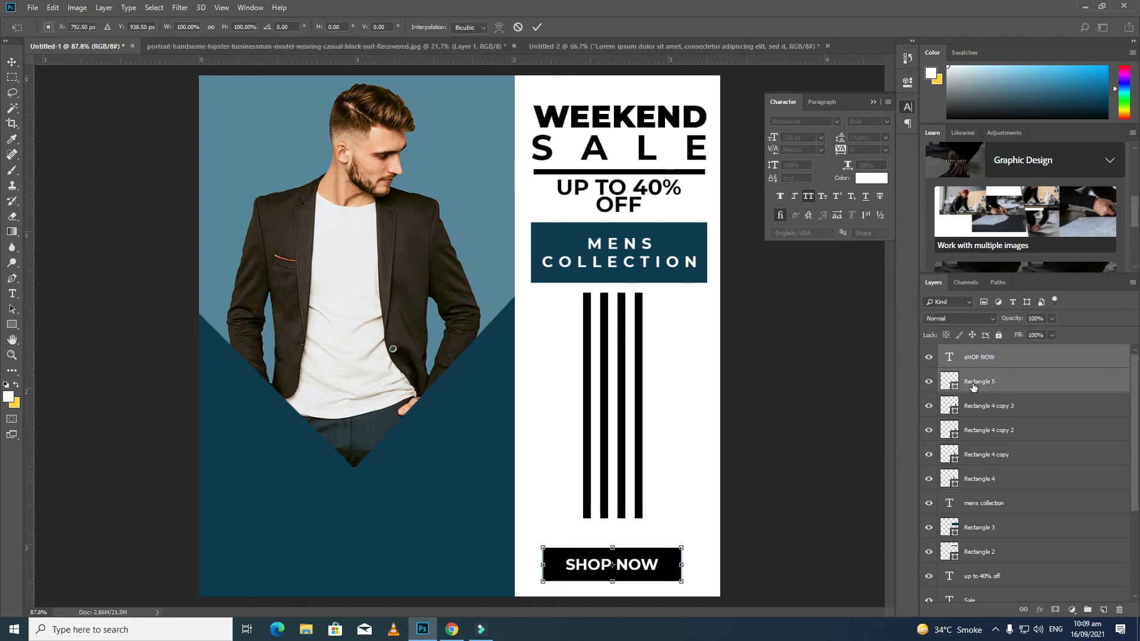
key("Up")
key("Up")
key("Up")
key("Up")
key("Up")
key("Up")
key("Up")
key("Up")
key("Up")
key("Up")
key("Up")
key("Up")
key("Up")
key("Up")
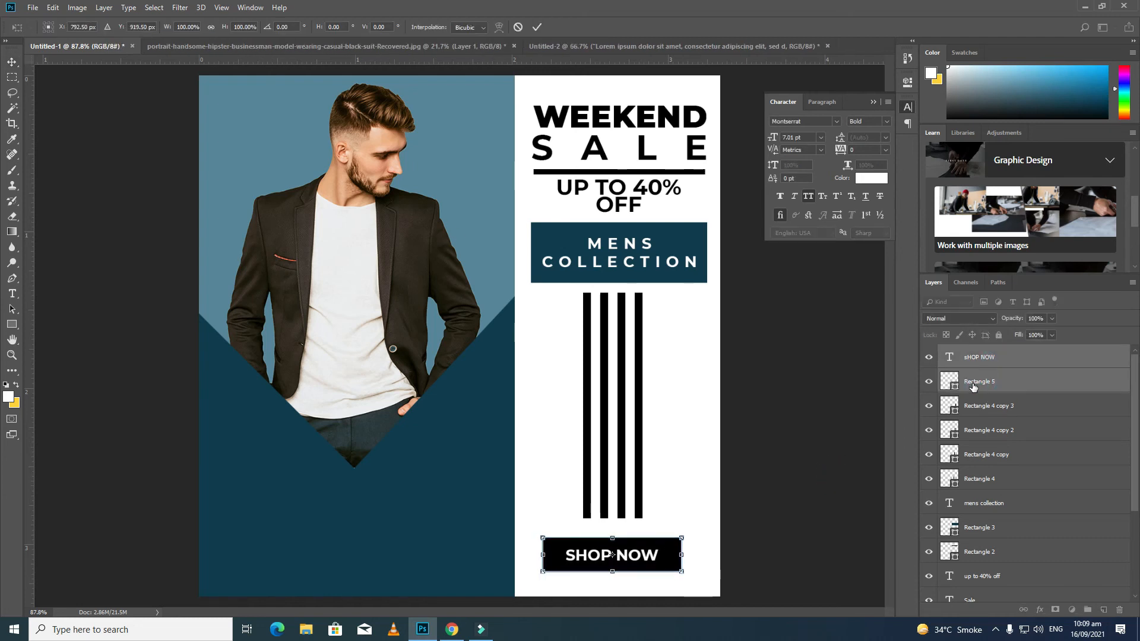
key("Return")
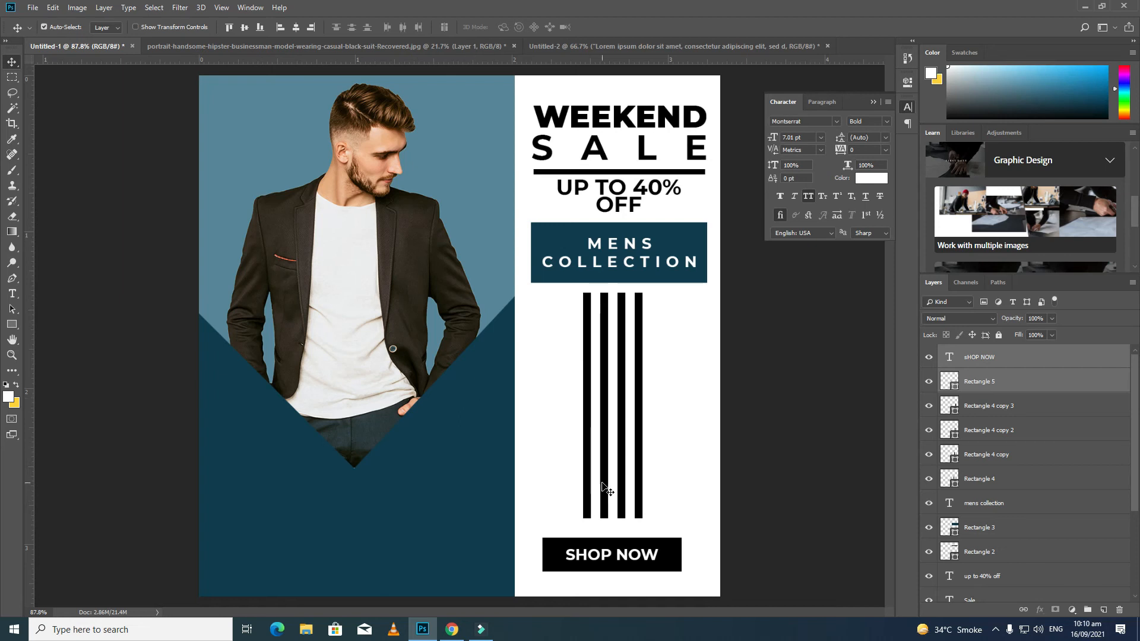
Step: Copy the Lorem ipsum line from the Untitled-2 document and paste it as text into the poster's lower dark blue area
left_click(628, 47)
key("t")
triple_click(437, 317)
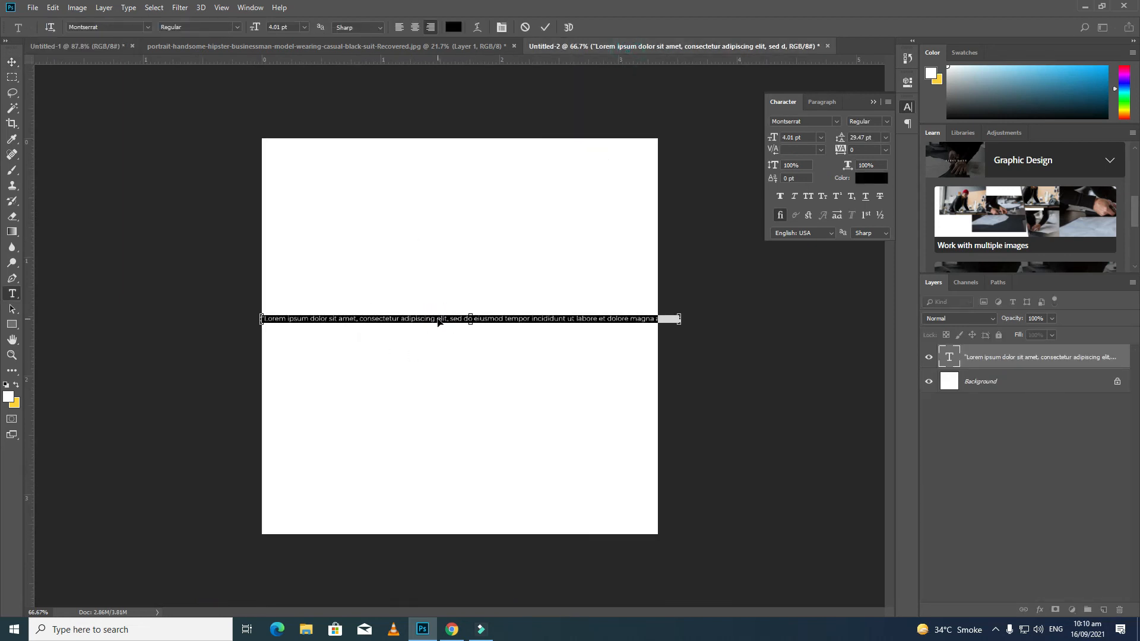
left_click(92, 47)
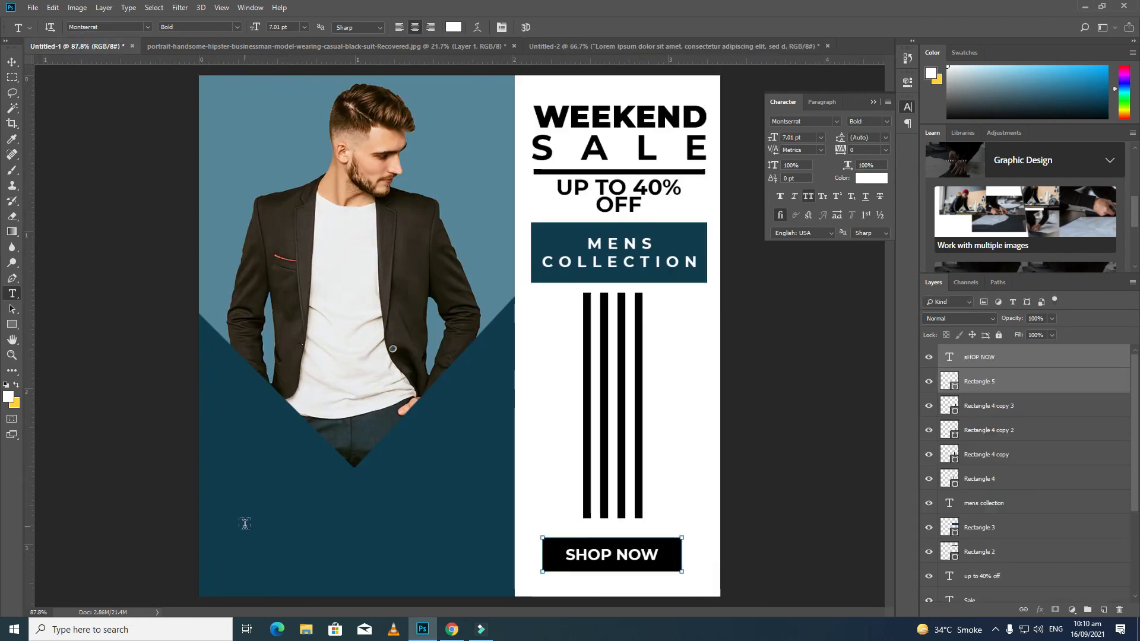
left_click(244, 523)
key("ctrl+v")
key("ctrl+a")
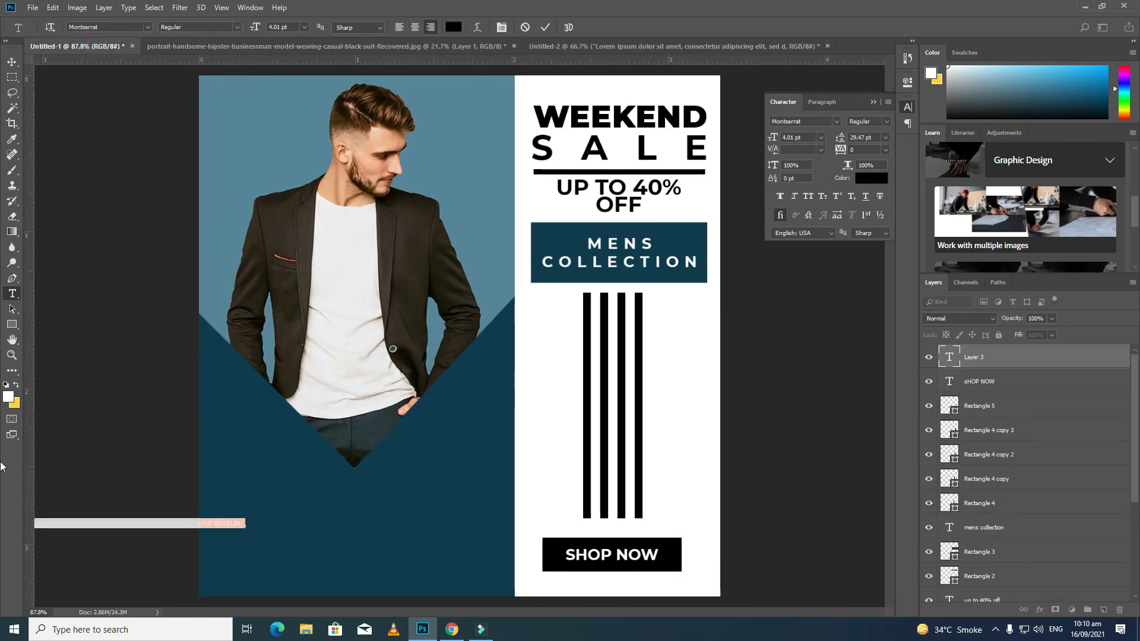
Step: Colour the pasted Lorem ipsum text white and move it across so its beginning sits at the poster's left edge
left_click(16, 386)
left_click(15, 385)
left_click(11, 64)
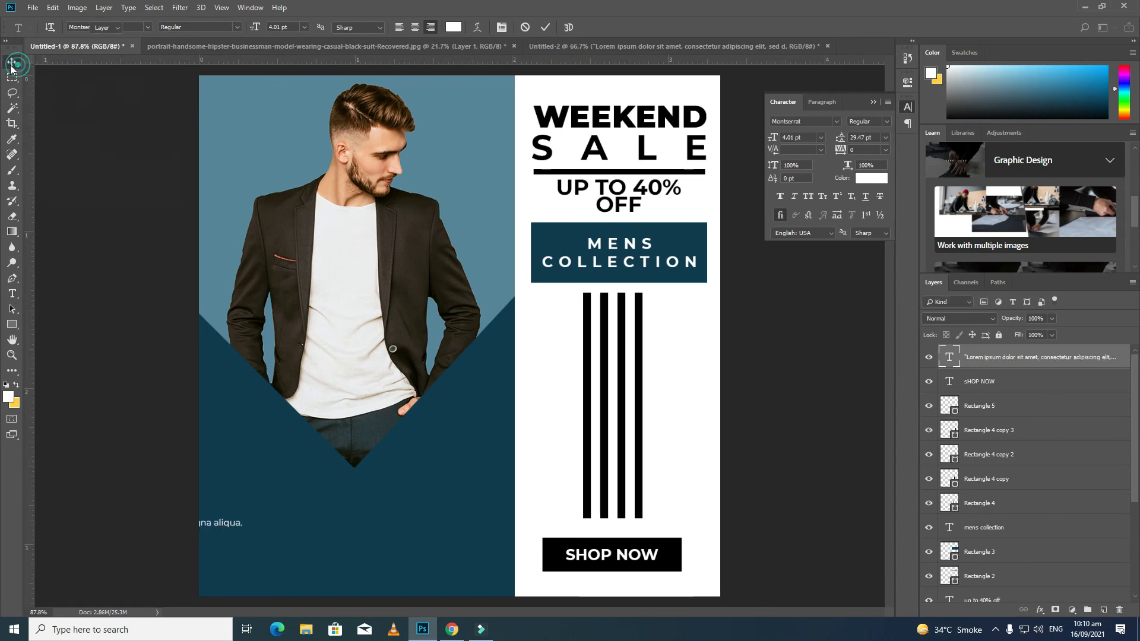
key("ctrl+t")
left_click_drag(276, 532, 725, 519)
key("Return")
Step: Break the Lorem ipsum text into three lines before "elit" and "dolore", and move it beneath the man's photo
key("t")
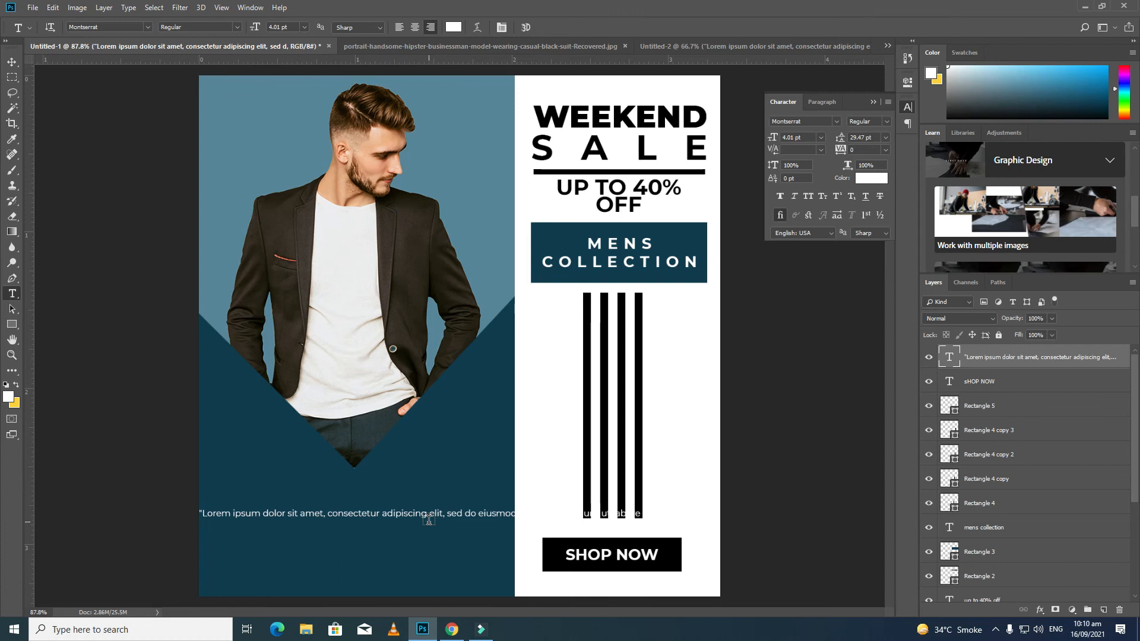
left_click(431, 514)
key("Return")
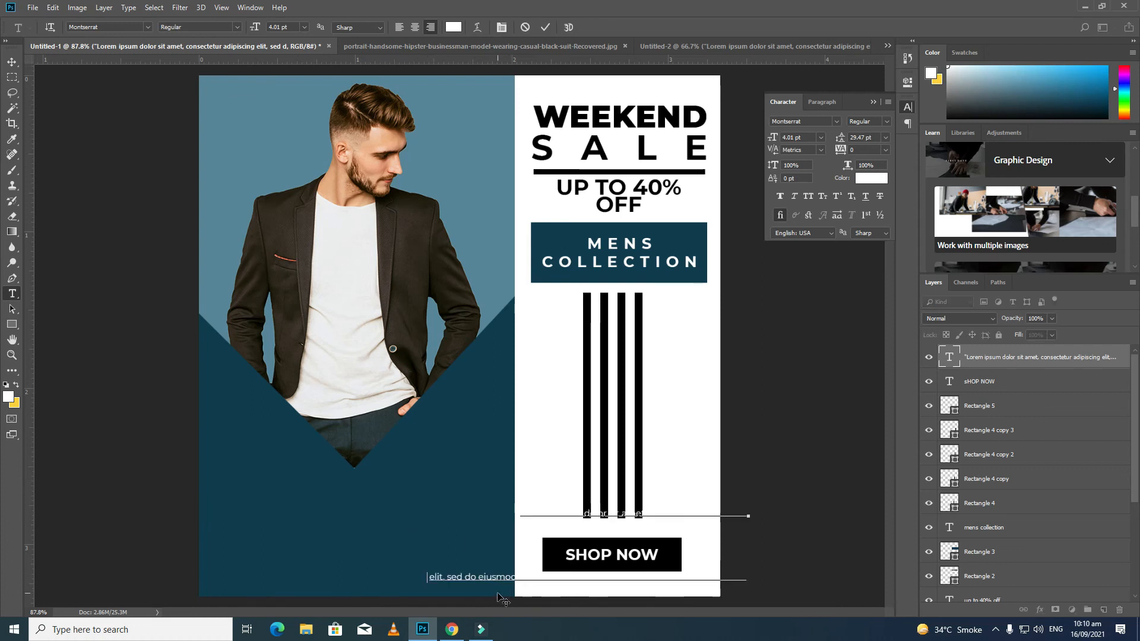
left_click_drag(488, 574, 291, 532)
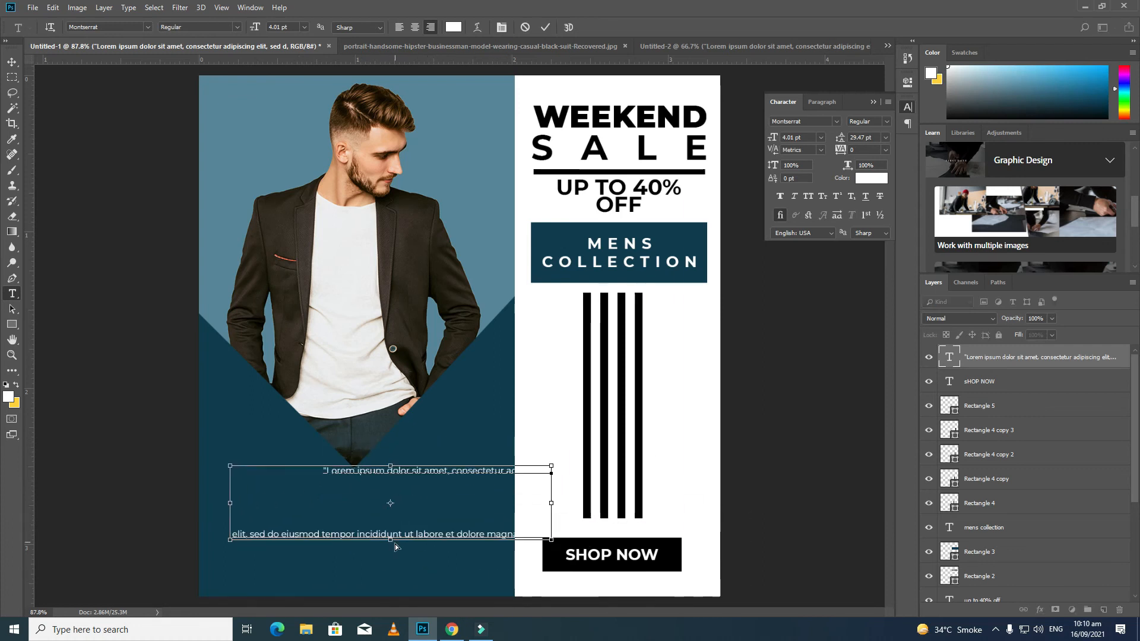
left_click_drag(473, 559, 430, 551)
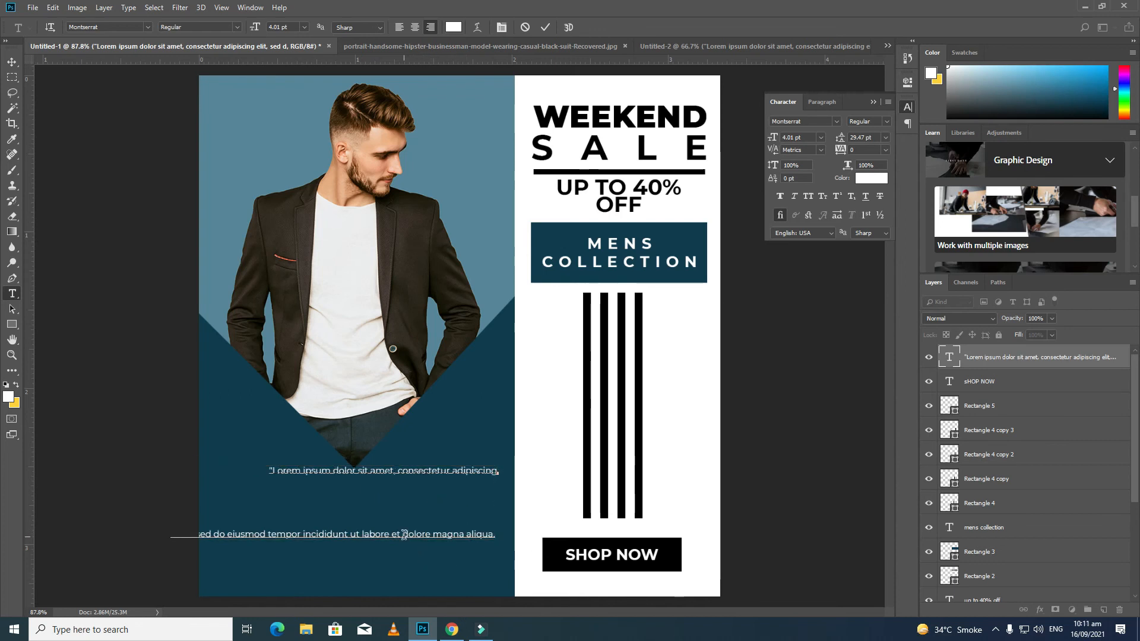
left_click(404, 534)
key("BackSpace")
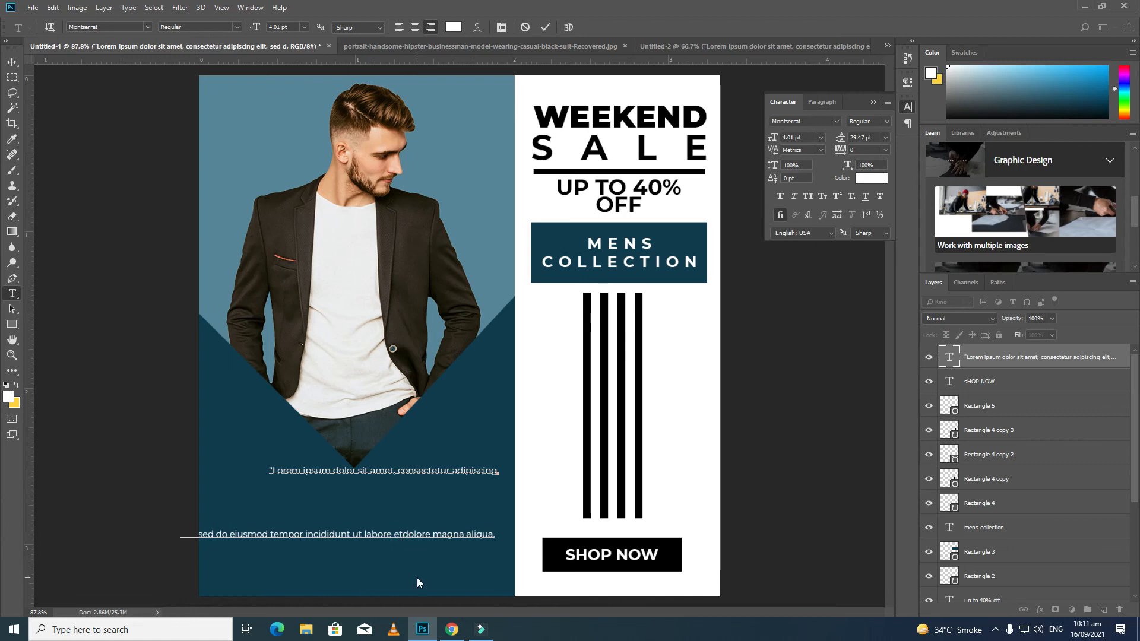
Step: Set the whole Lorem ipsum paragraph's tracking to 0 and its leading to Auto, and commit the text
key("ctrl+a")
left_click(885, 152)
left_click(873, 223)
left_click(885, 137)
left_click(877, 149)
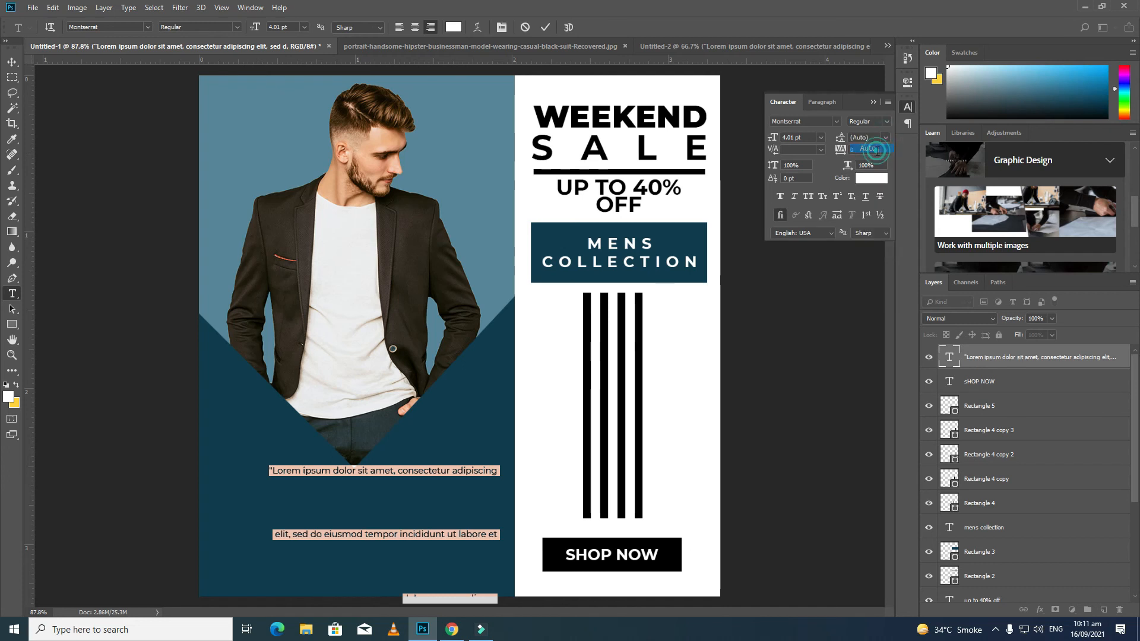
left_click(12, 62)
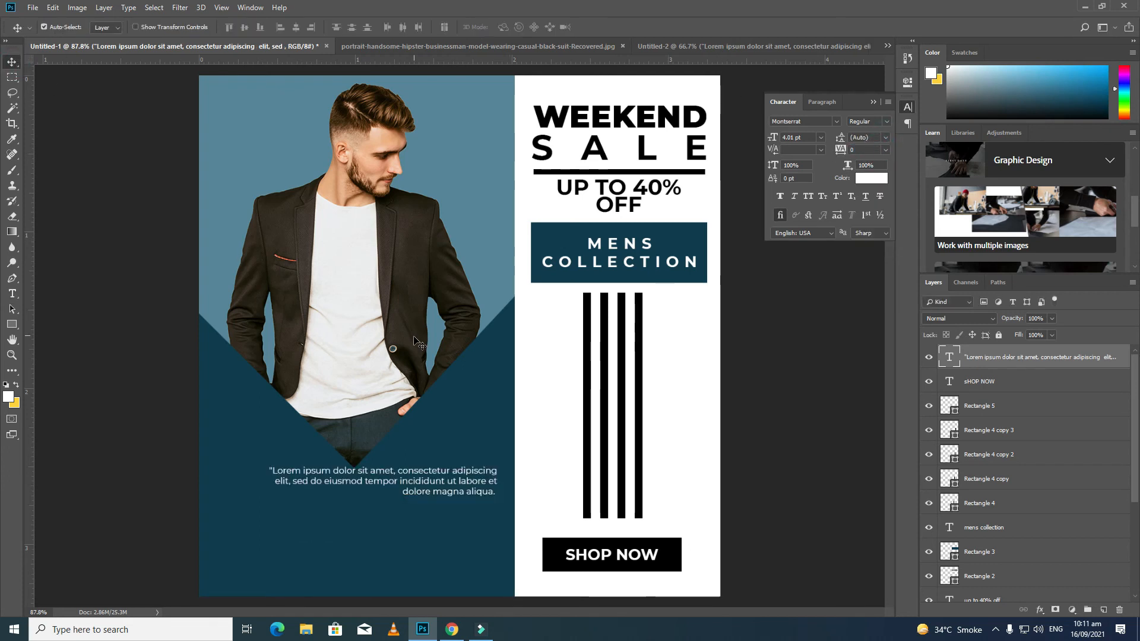
Step: Left-align the Lorem ipsum paragraph and reposition it in the dark blue area below the photo's pointed tip
key("t")
left_click(445, 478)
key("ctrl+a")
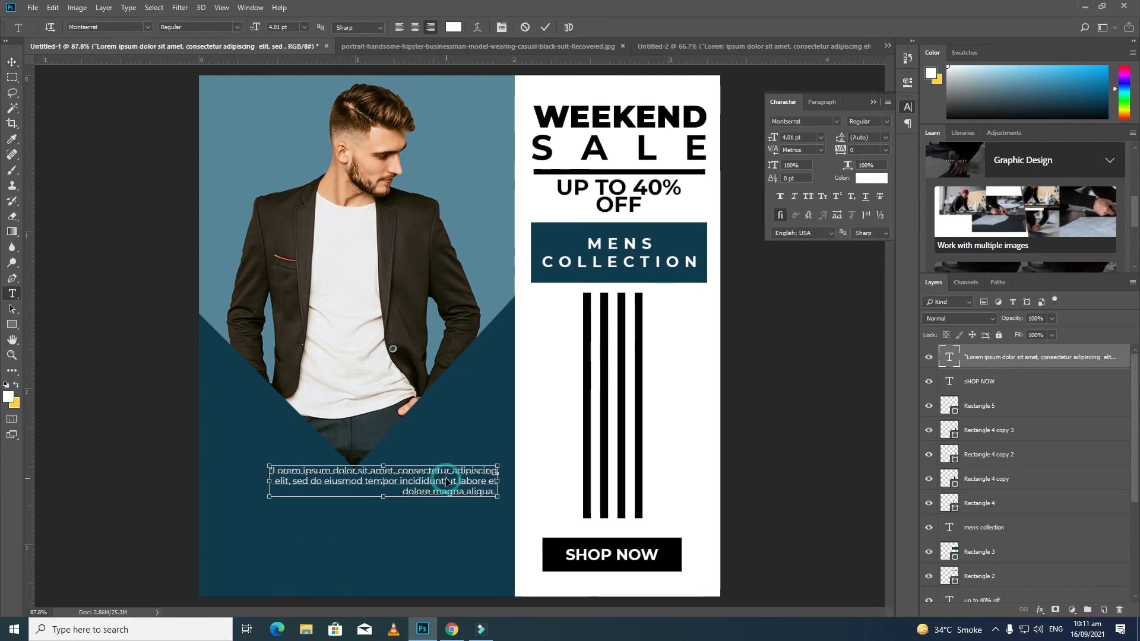
left_click(404, 26)
left_click_drag(531, 485, 243, 515)
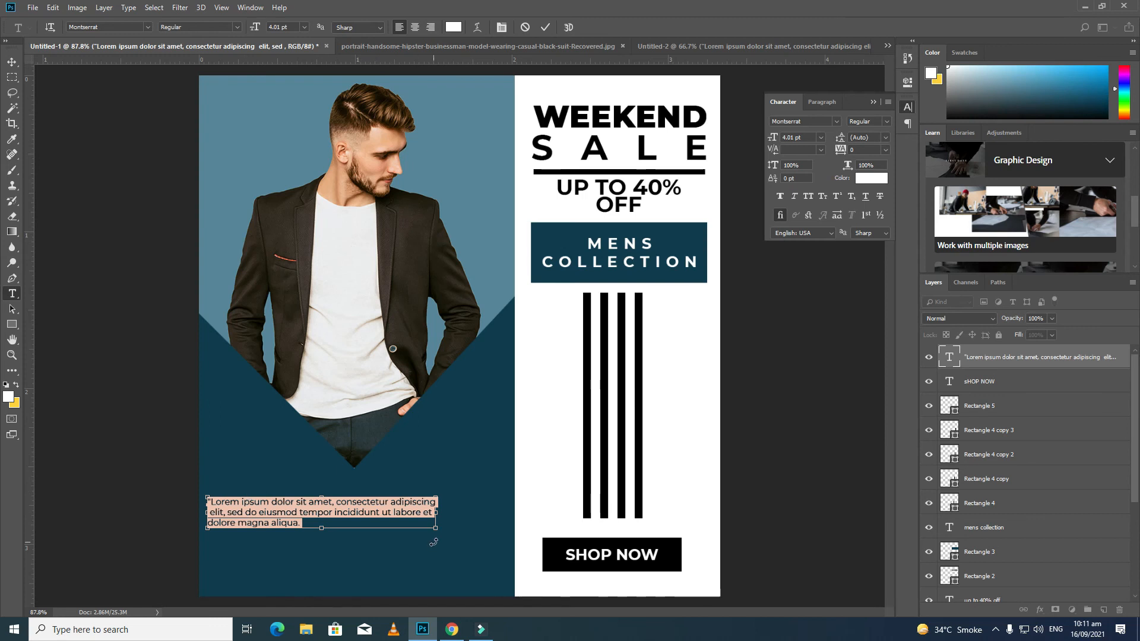
Step: Scale the Lorem ipsum paragraph up to 5.49 pt and shift it slightly right and down
left_click_drag(436, 528, 451, 540)
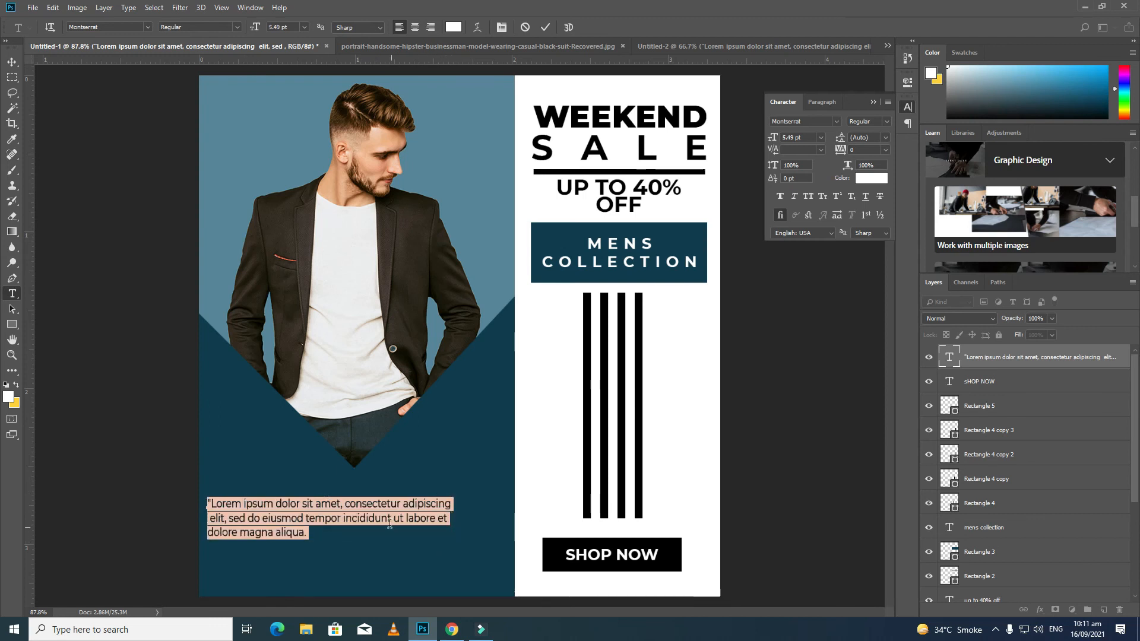
left_click(808, 196)
left_click(808, 196)
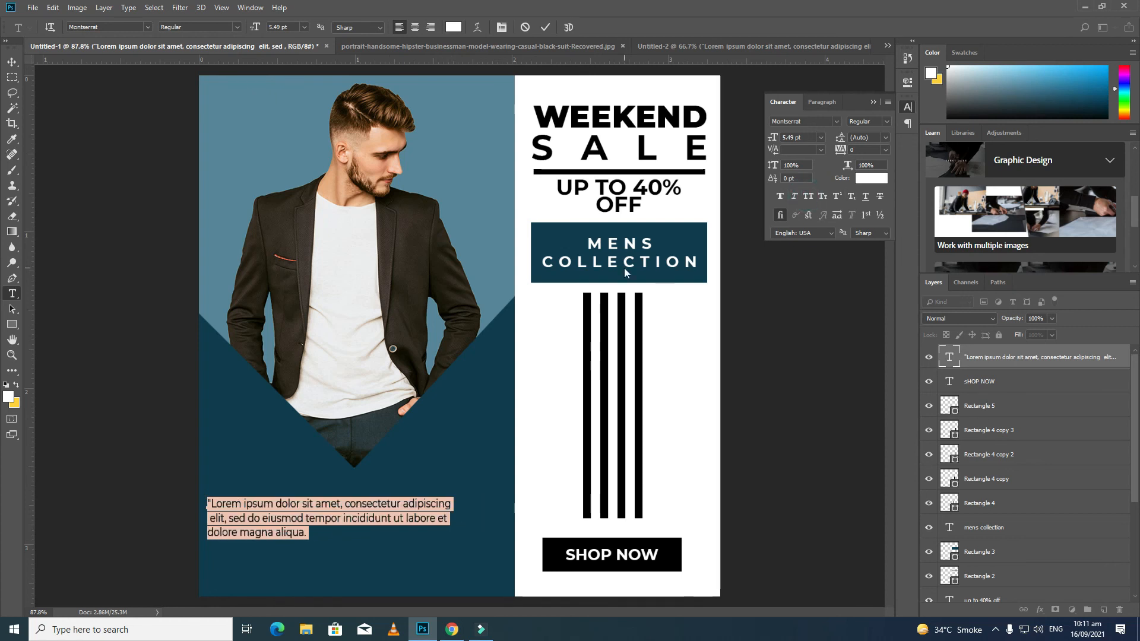
left_click(10, 62)
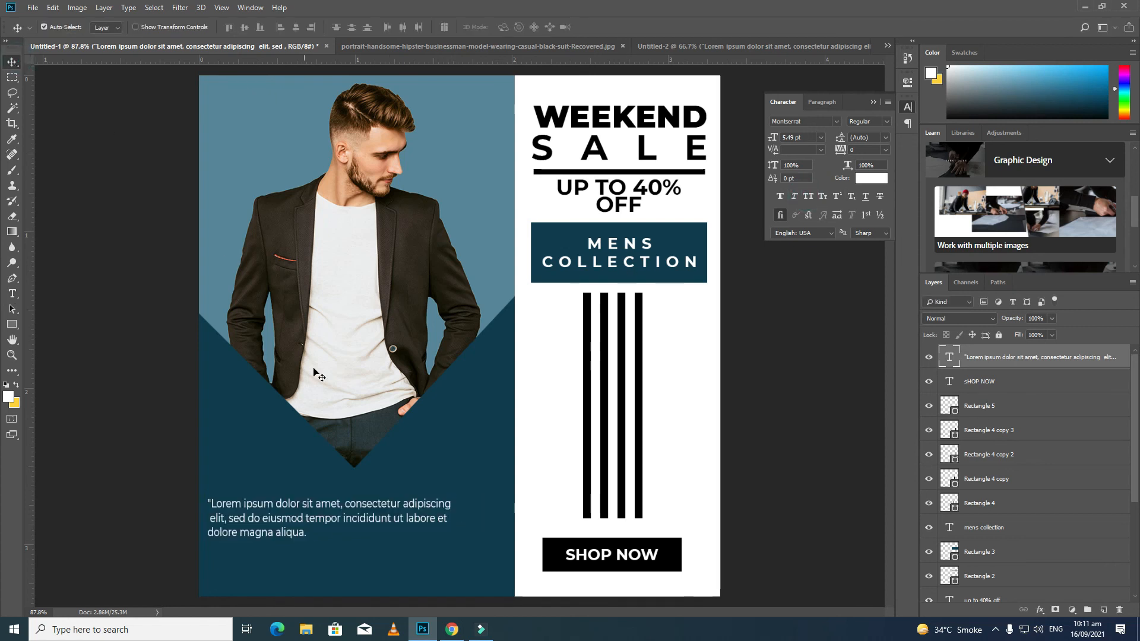
double_click(250, 512)
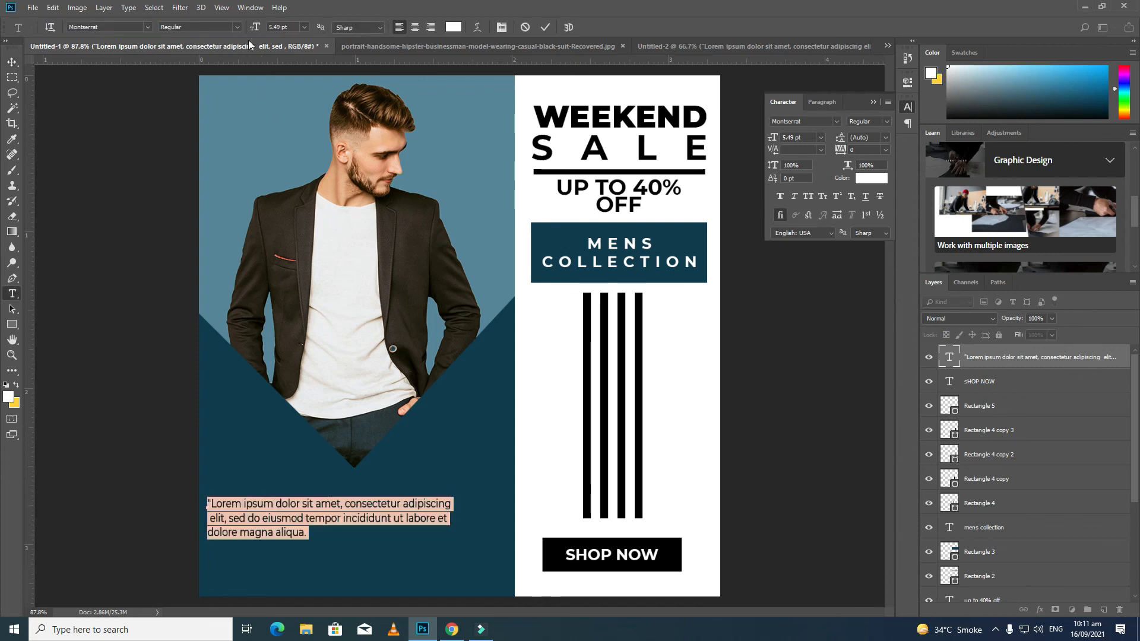
left_click(12, 62)
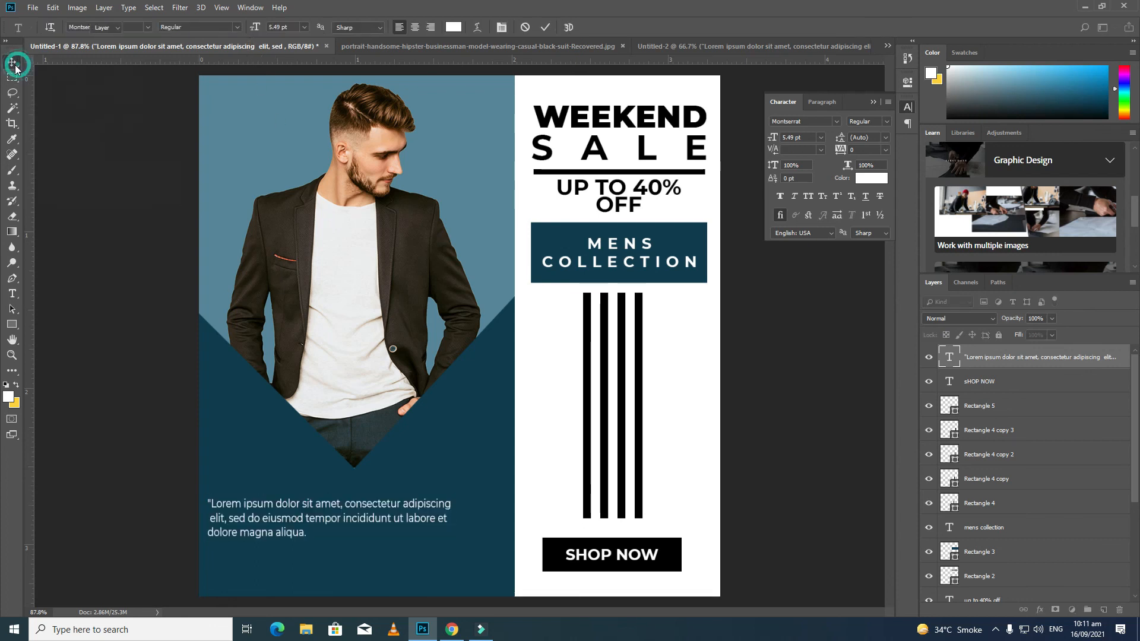
left_click_drag(299, 522, 313, 528)
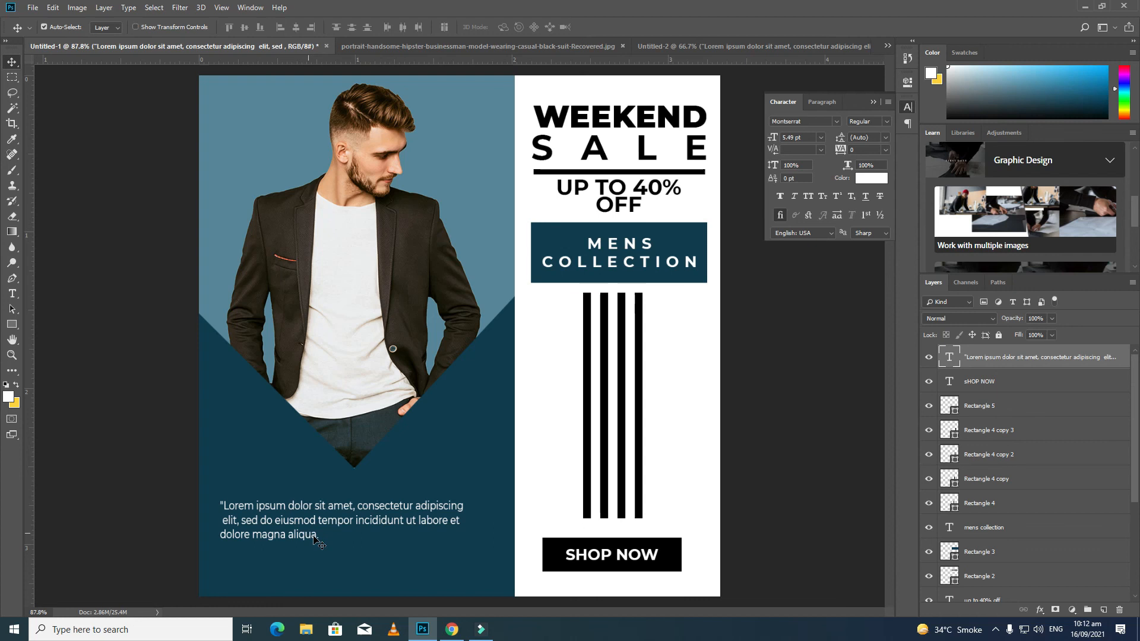
key("t")
left_click(237, 582)
type("www.your")
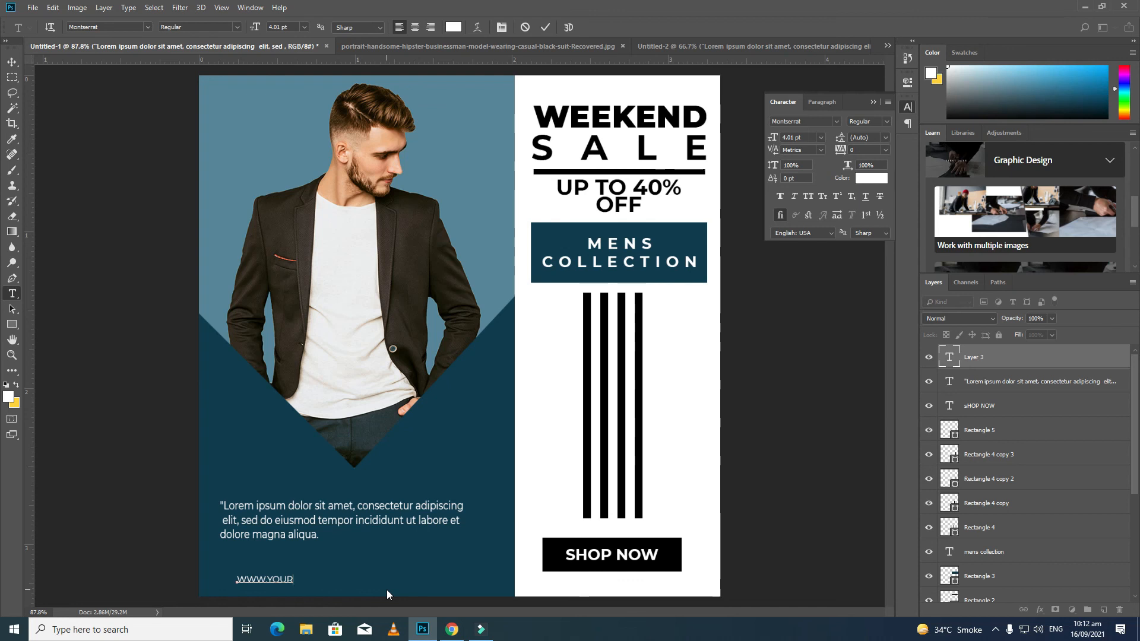
type("websit.com")
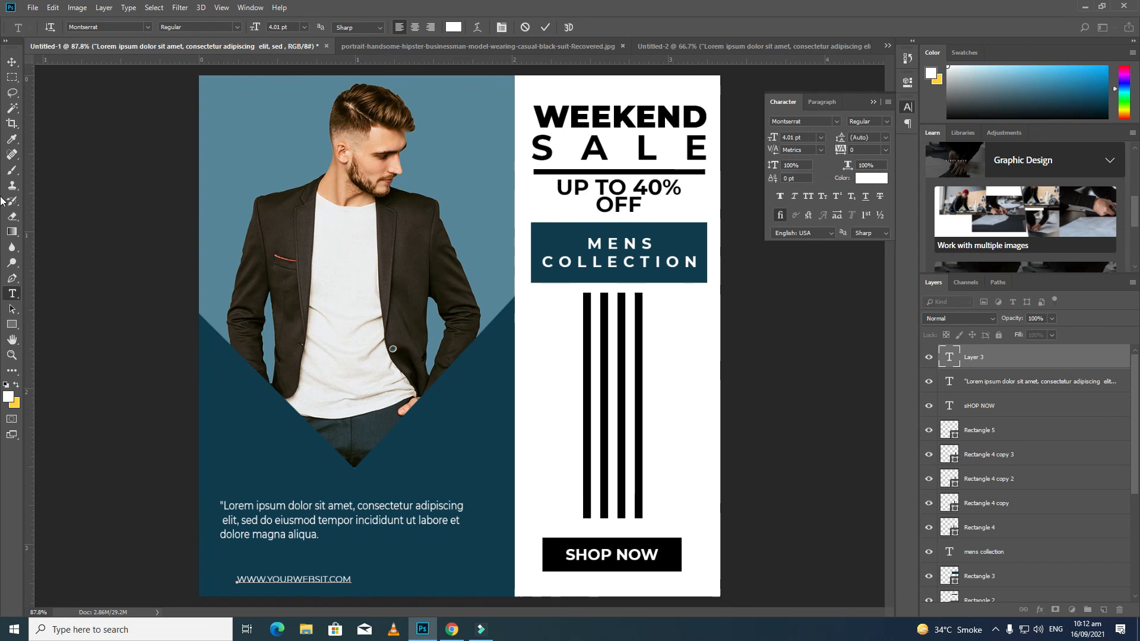
left_click(12, 61)
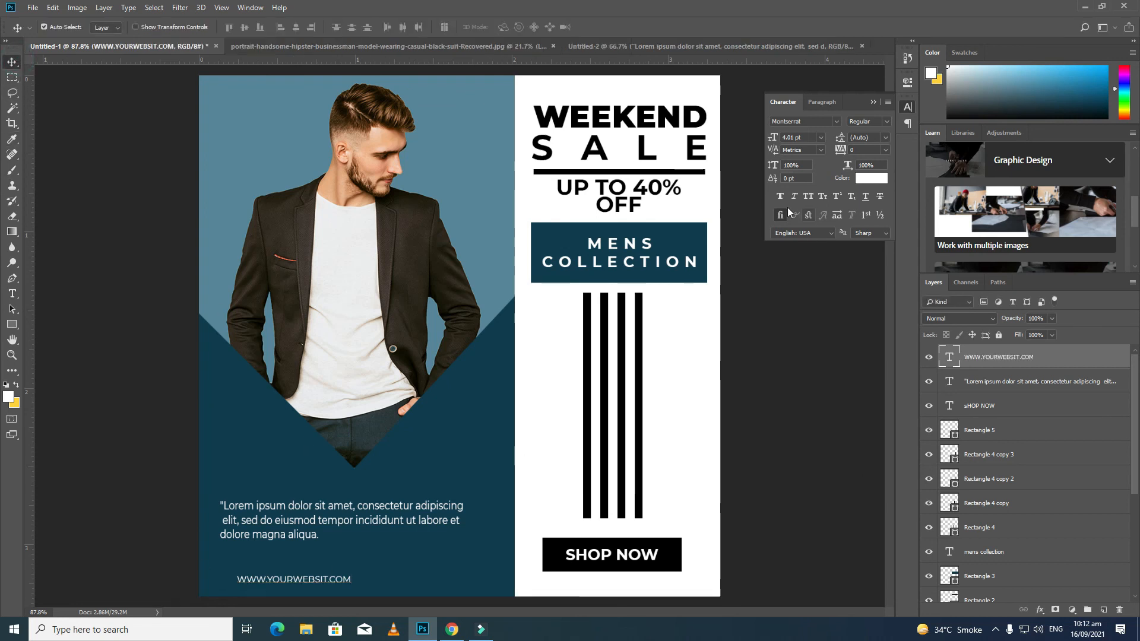
key("t")
double_click(299, 580)
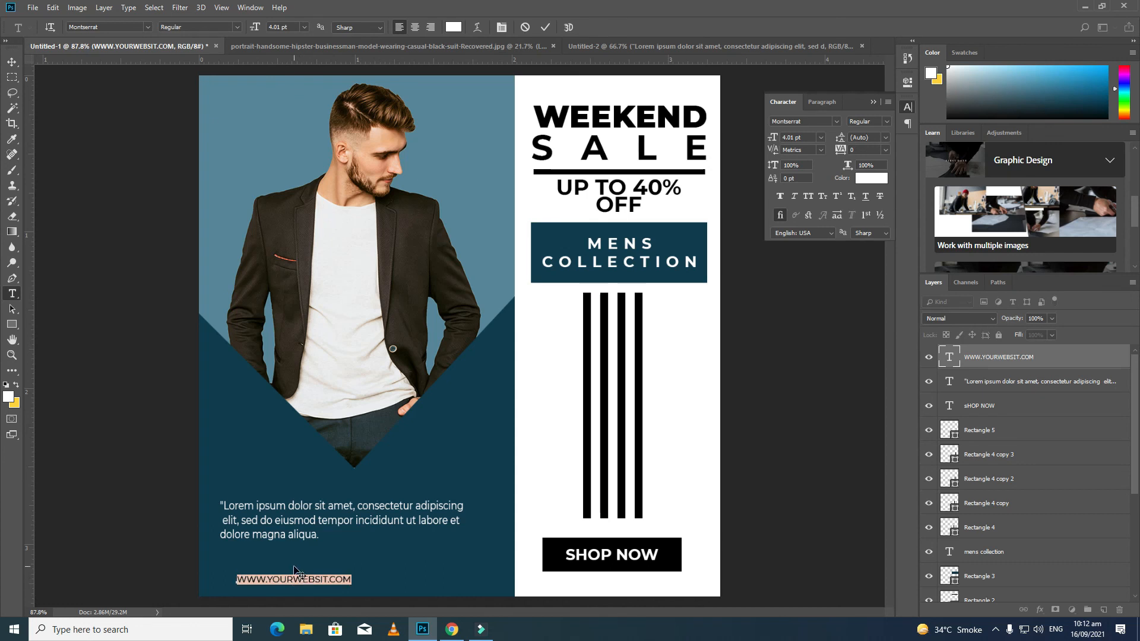
type("www.you")
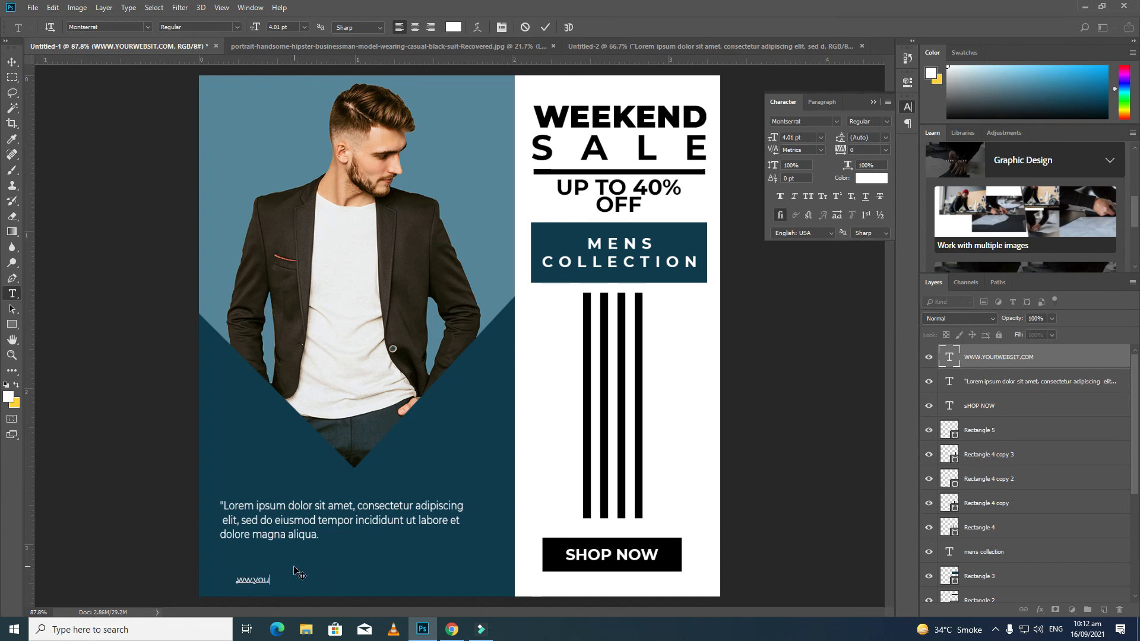
type("rwebsit.com")
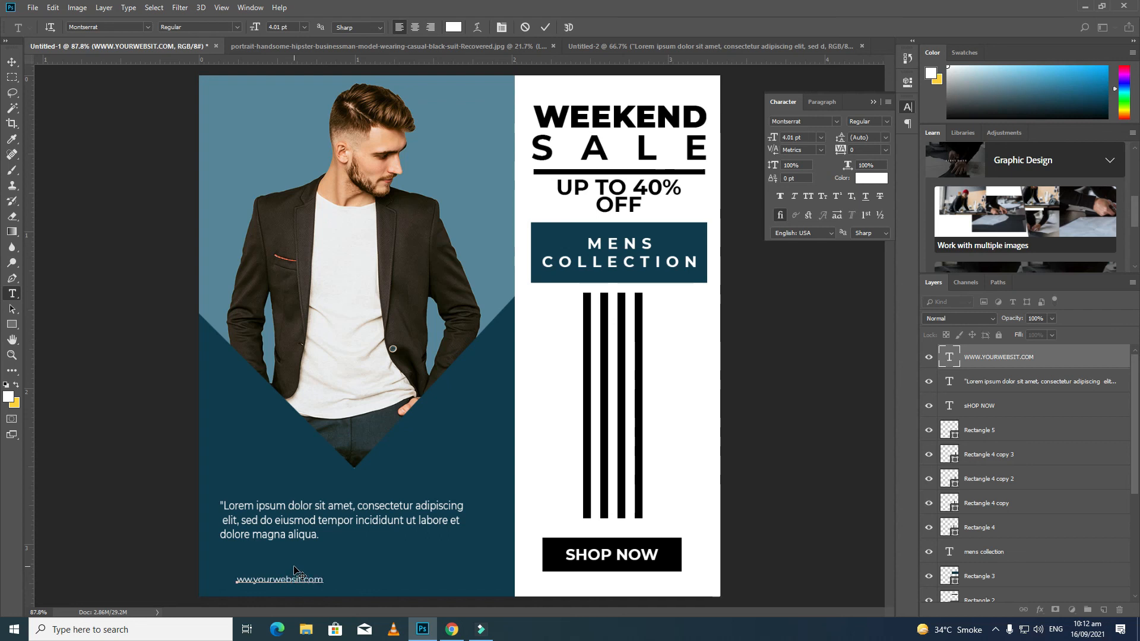
Step: Set the tracking of the whole website line to 800 and commit the text
key("ctrl+a")
left_click_drag(846, 152, 871, 152)
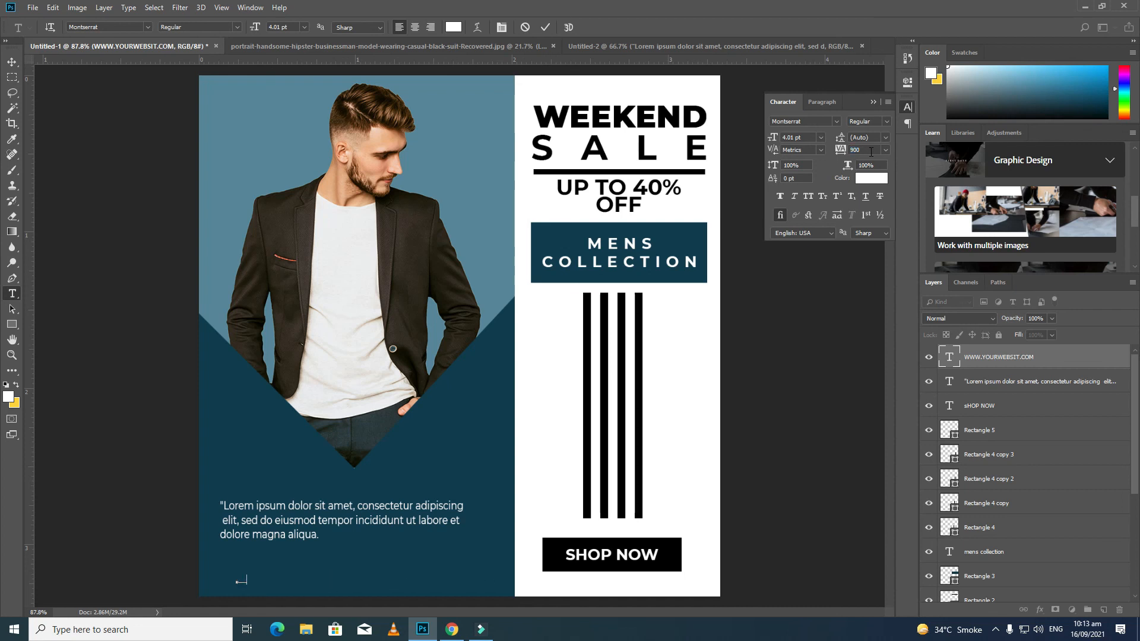
left_click(810, 218)
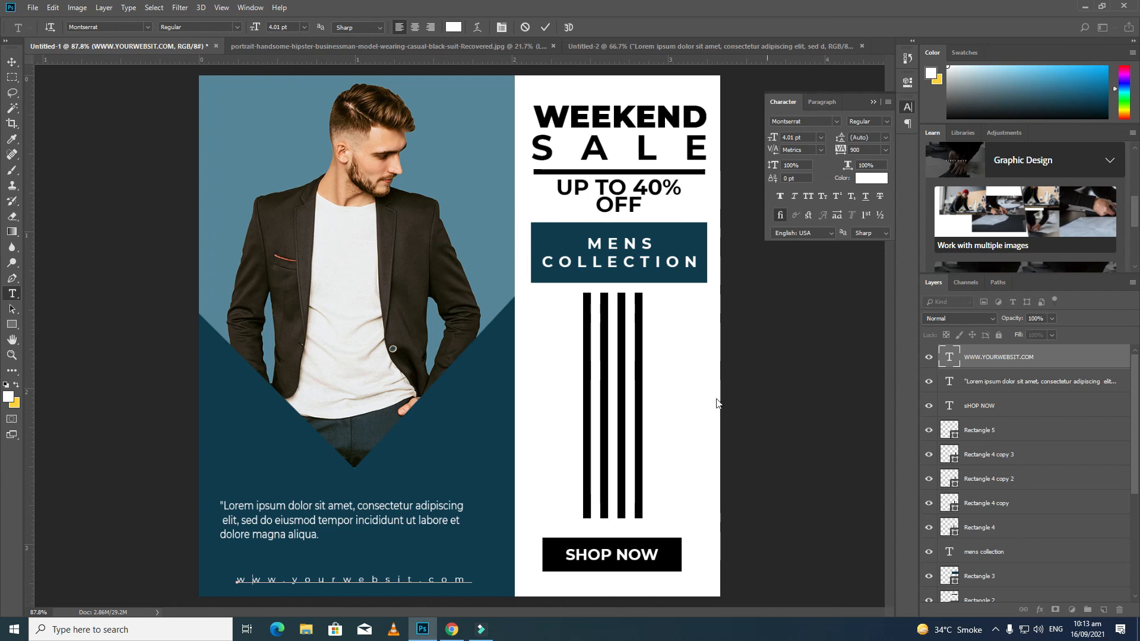
left_click_drag(839, 151, 831, 150)
left_click(984, 359)
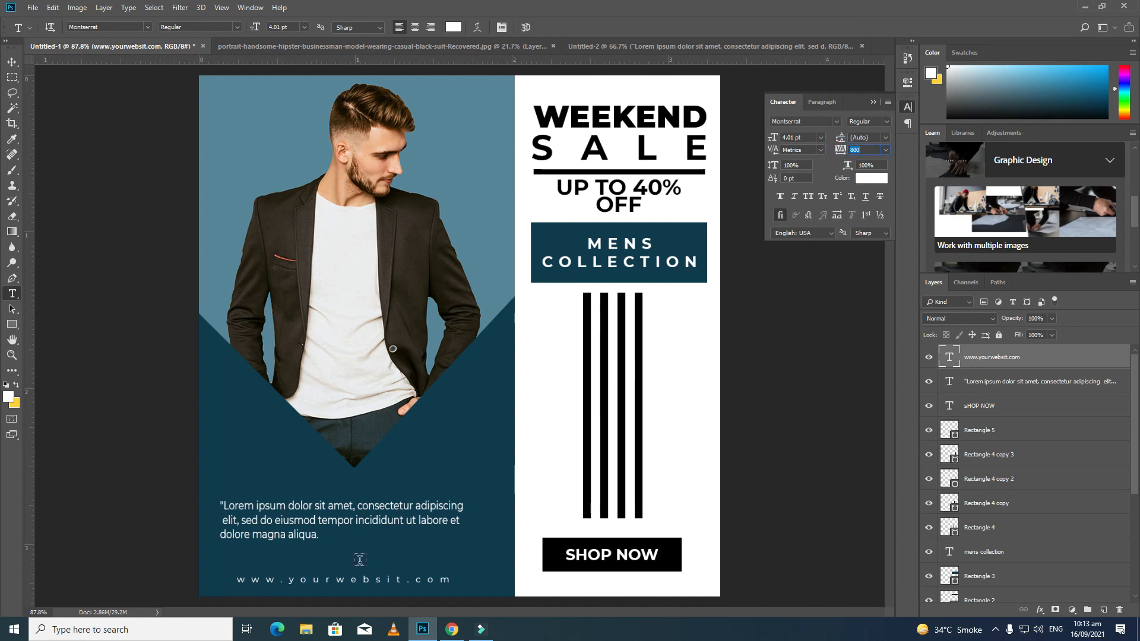
Step: Move the website line up closer to the Lorem ipsum paragraph and align the left edges of both text layers
key("v")
left_click_drag(391, 581, 372, 565)
key("Up")
key("Up")
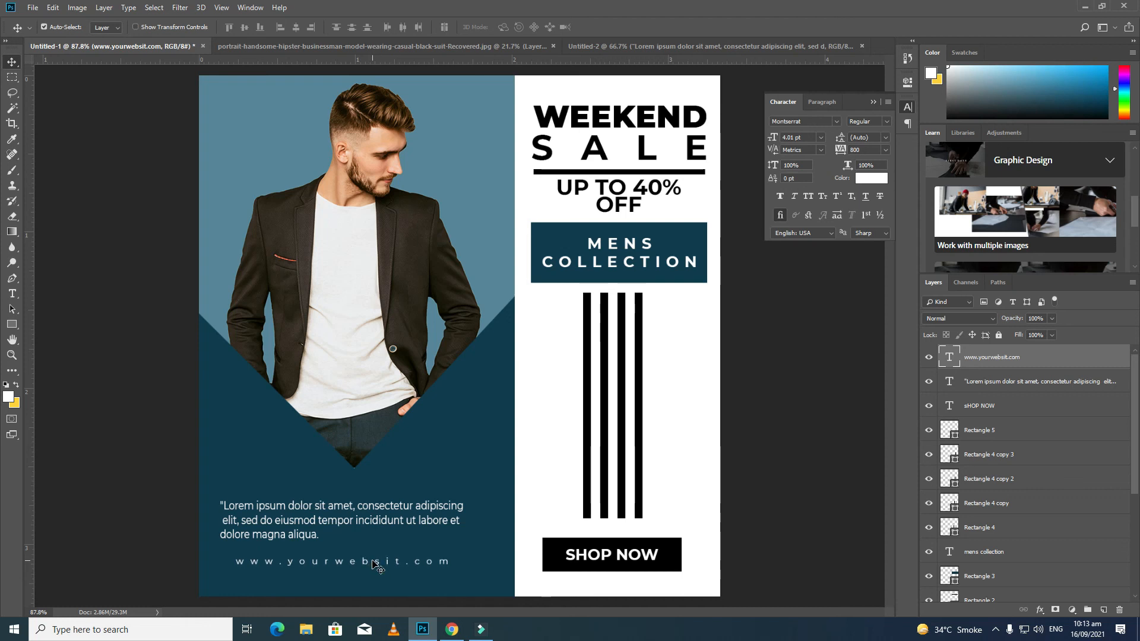
left_click(262, 528, "shift")
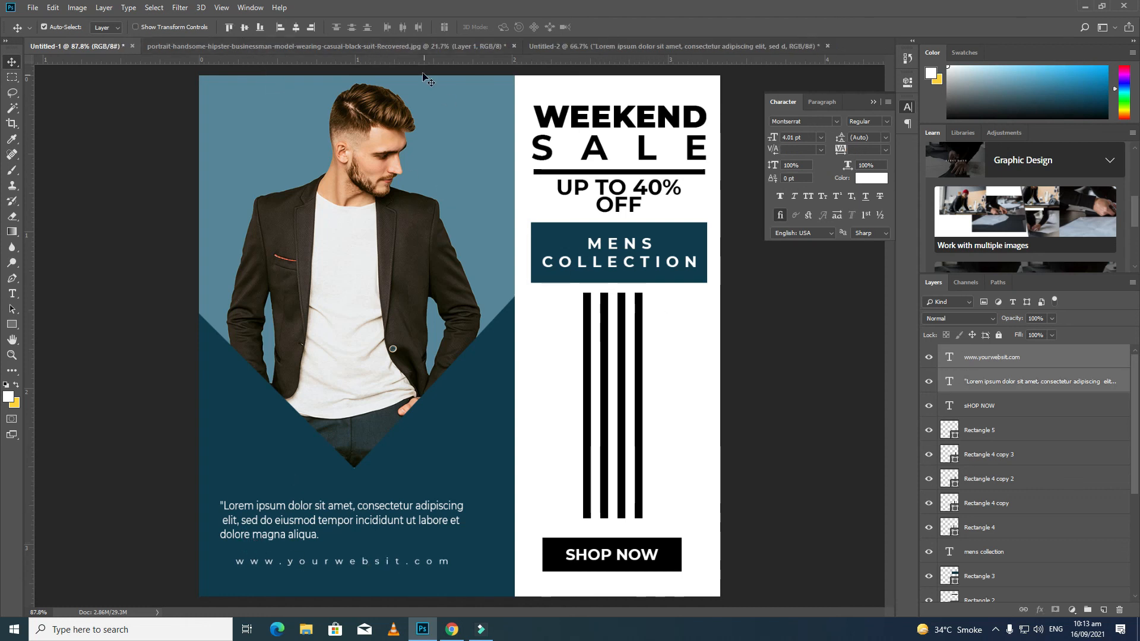
left_click(280, 31)
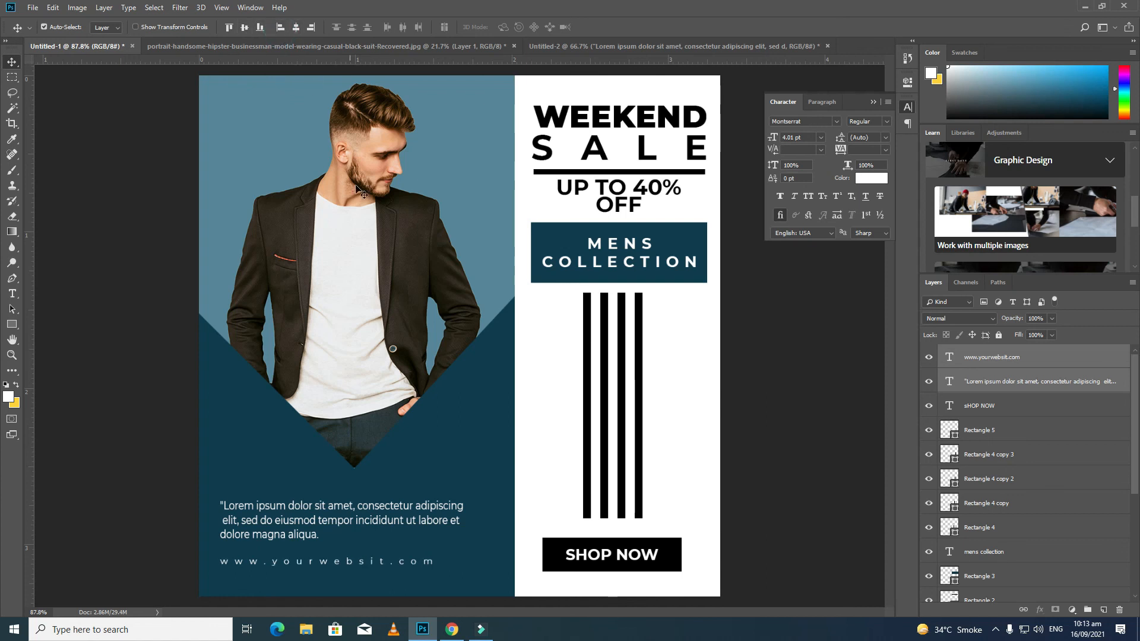
Step: Delete the stray space before "elit" in the Lorem ipsum paragraph's second line, commit the text and deselect all layers
left_click(238, 555)
key("t")
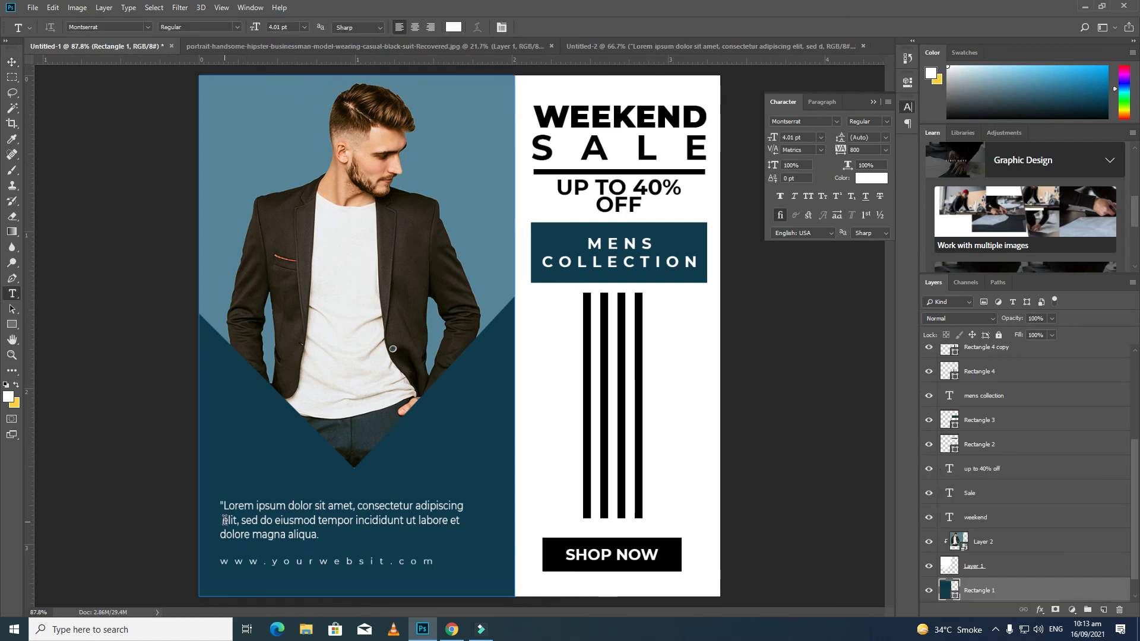
left_click(223, 520)
key("BackSpace")
left_click(12, 62)
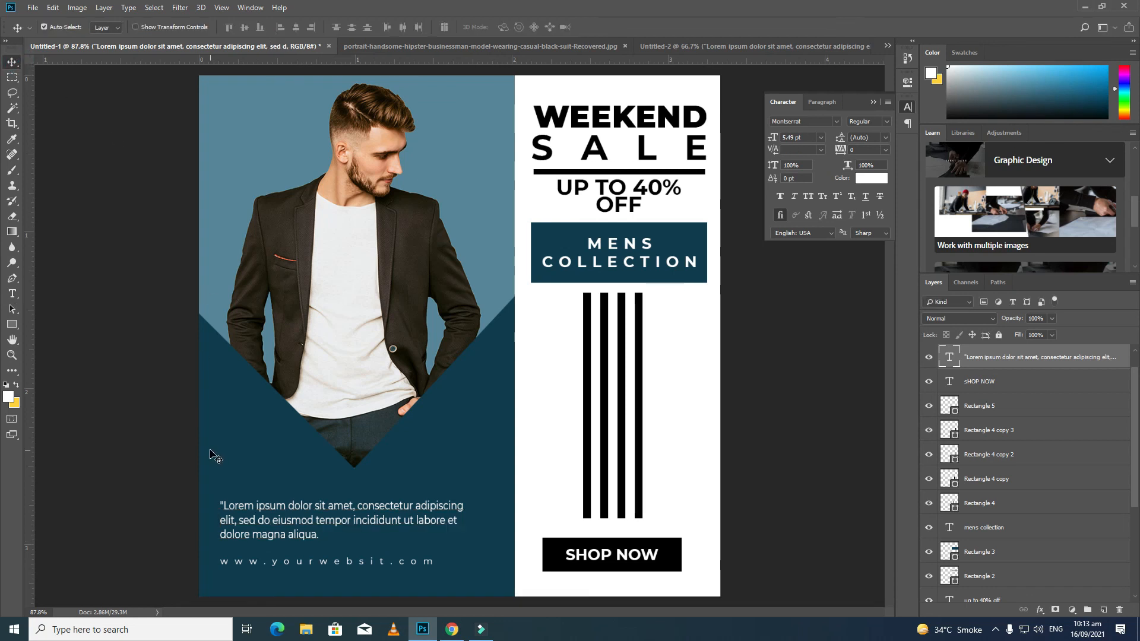
left_click(826, 516)
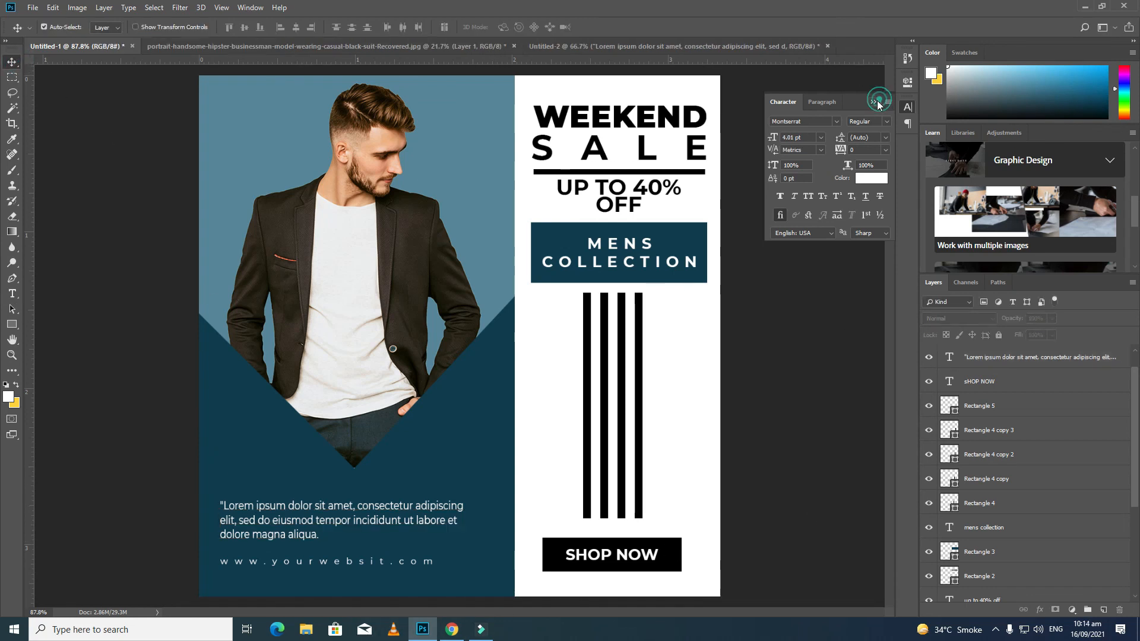